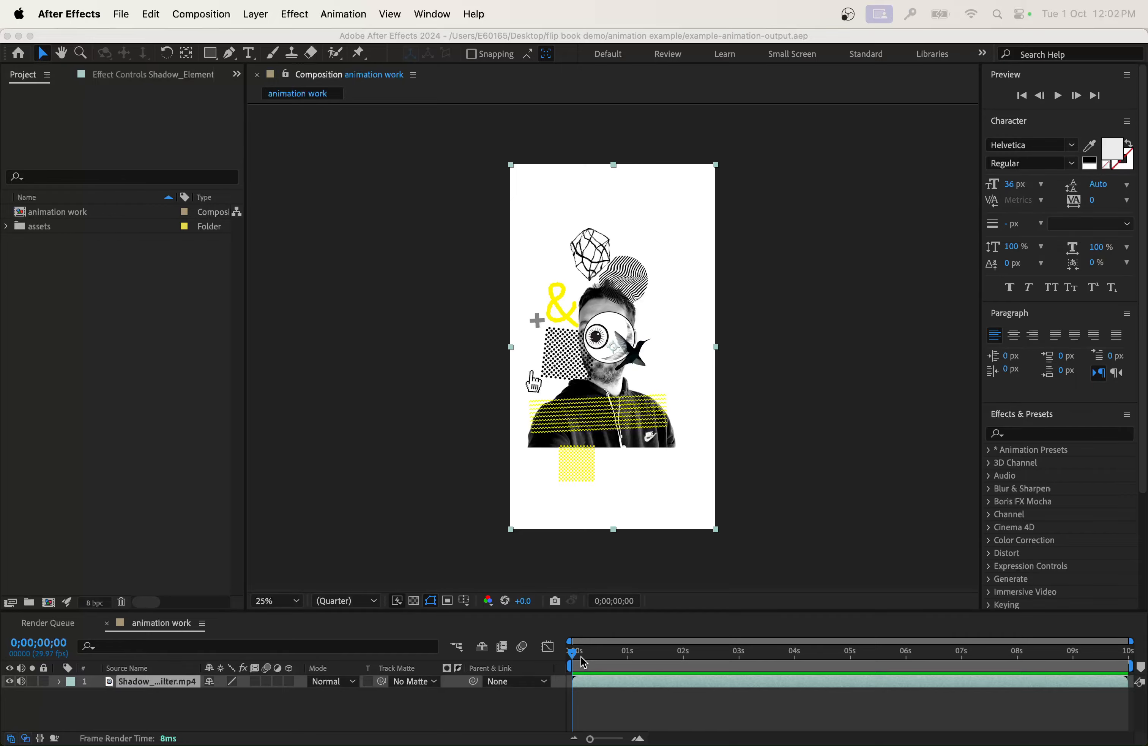
Play back the animation work composition from its first frame to review the animation
{"action": "left_click", "coordinate": [586, 661]}
{"action": "left_click", "coordinate": [717, 661]}
{"action": "left_click_drag", "start_coordinate": [735, 656], "coordinate": [559, 647]}
{"action": "key", "text": "space"}
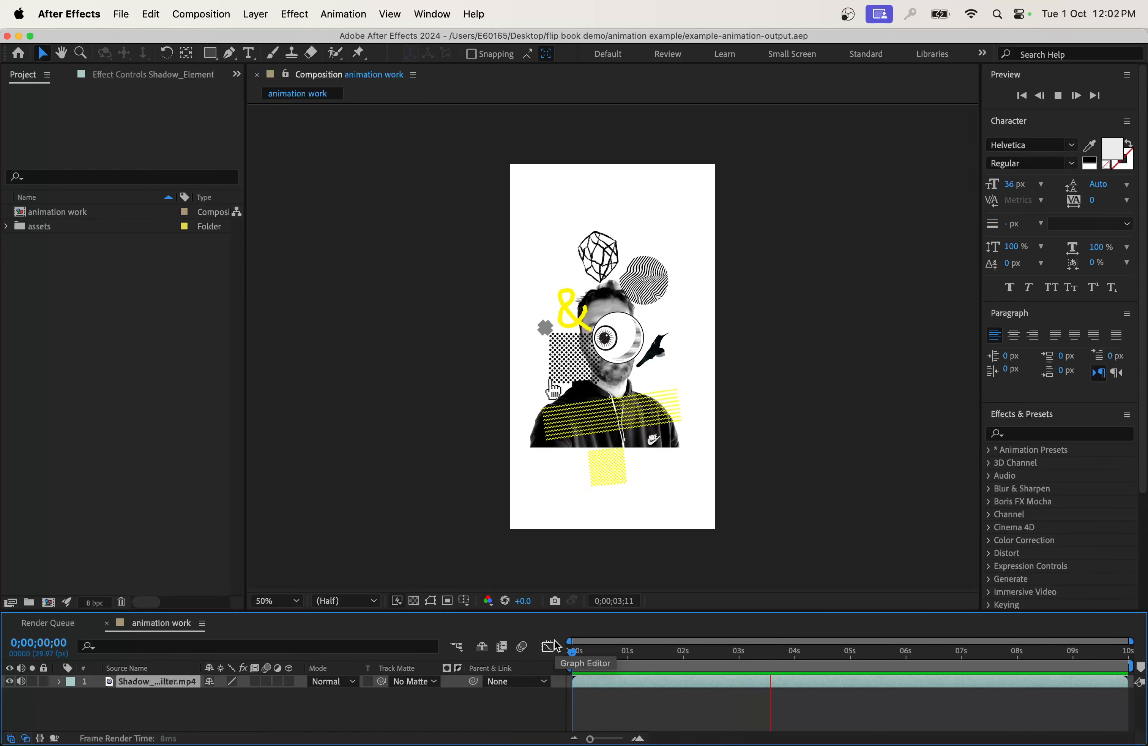
{"action": "key", "text": "space"}
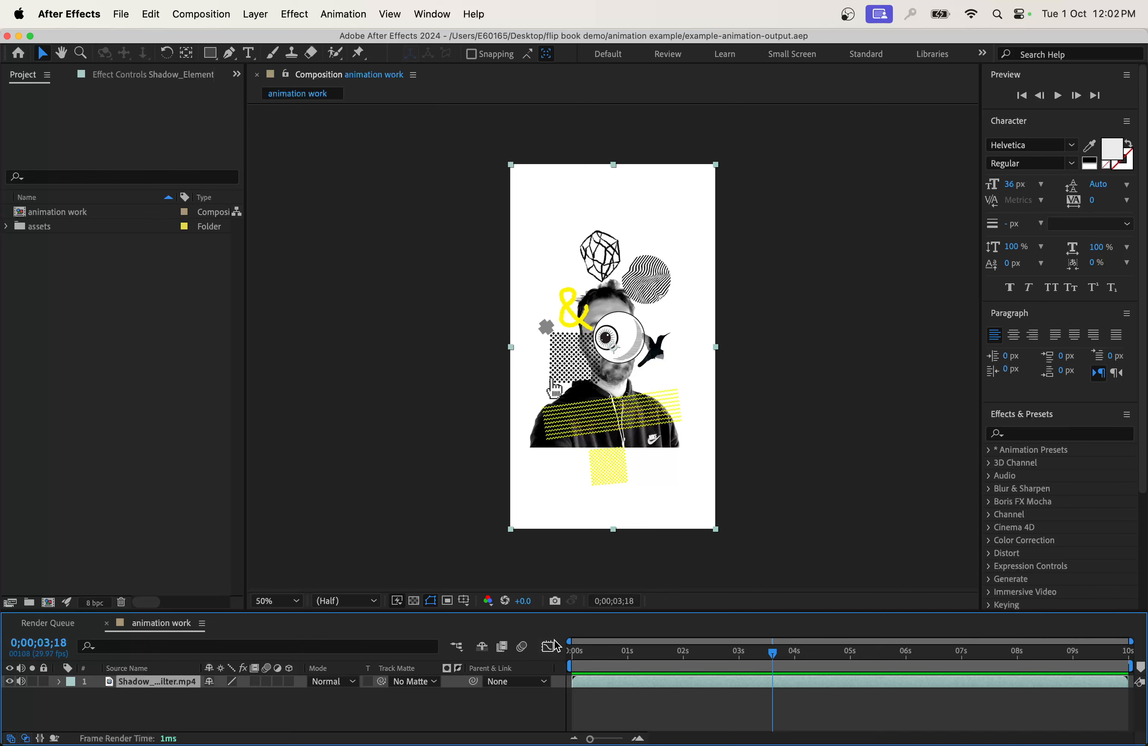
Start a new composition using the Social Media Landscape HD 1920x1080 30 fps preset
{"action": "left_click", "coordinate": [196, 14]}
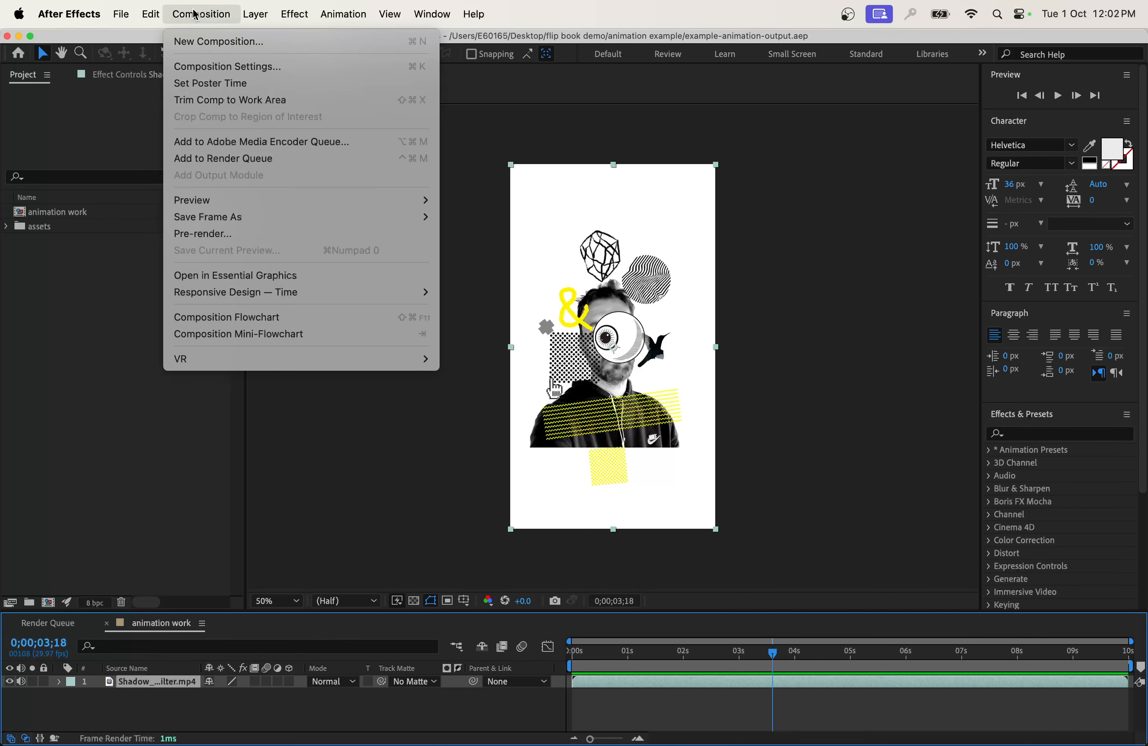
{"action": "left_click", "coordinate": [196, 15]}
{"action": "left_click", "coordinate": [53, 216]}
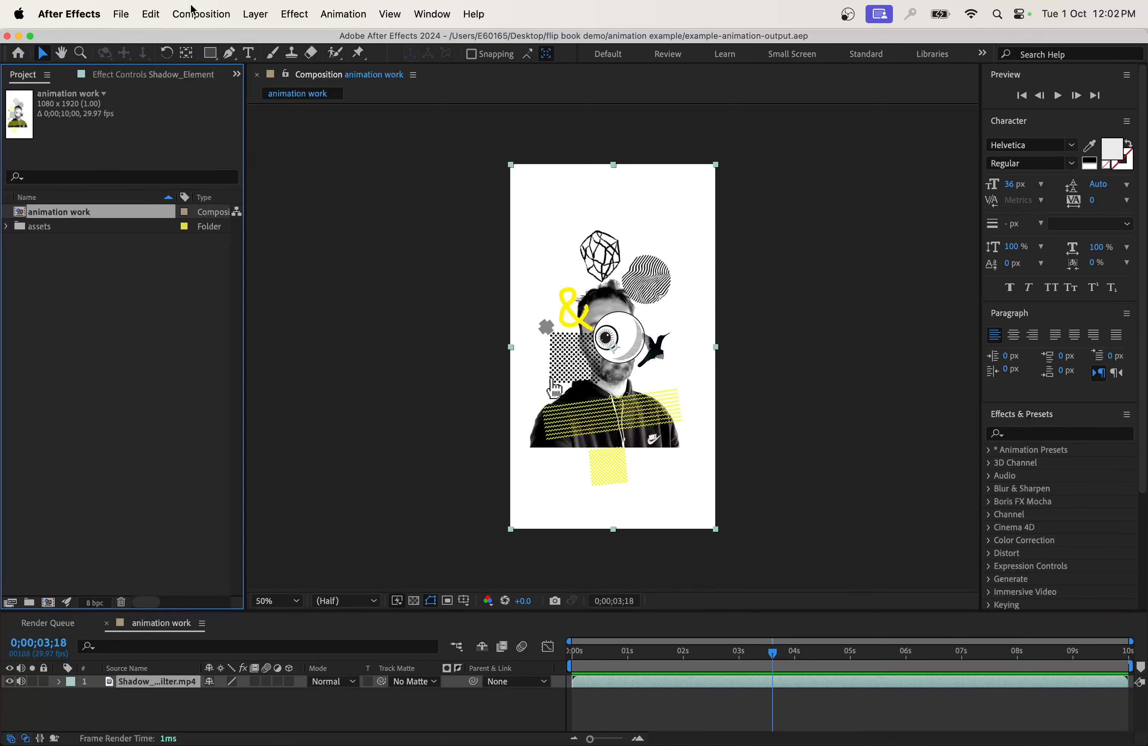
{"action": "left_click", "coordinate": [196, 14]}
{"action": "left_click", "coordinate": [193, 42]}
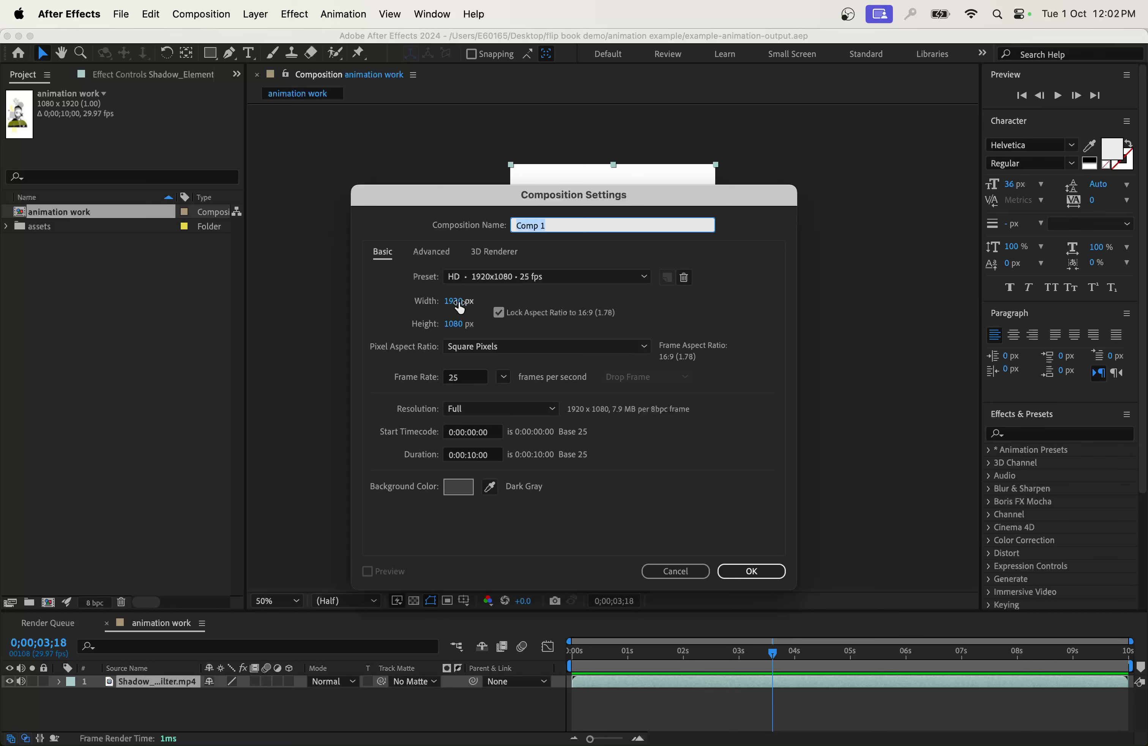
{"action": "left_click", "coordinate": [549, 279]}
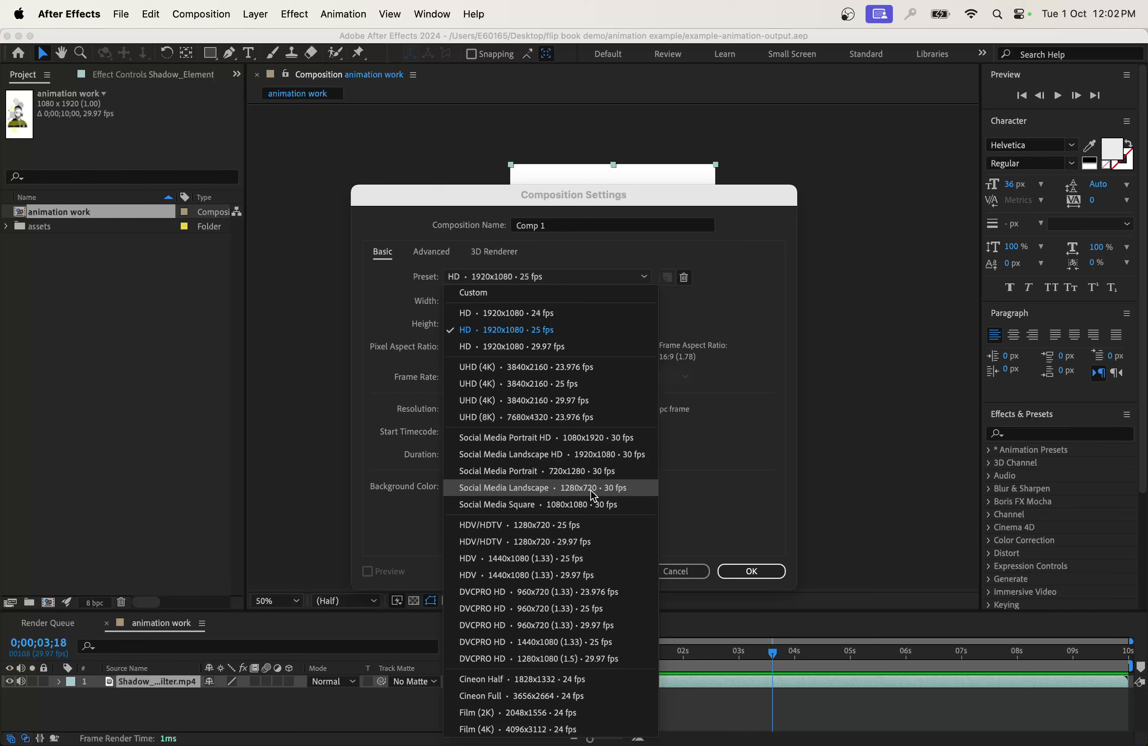
{"action": "left_click", "coordinate": [604, 460]}
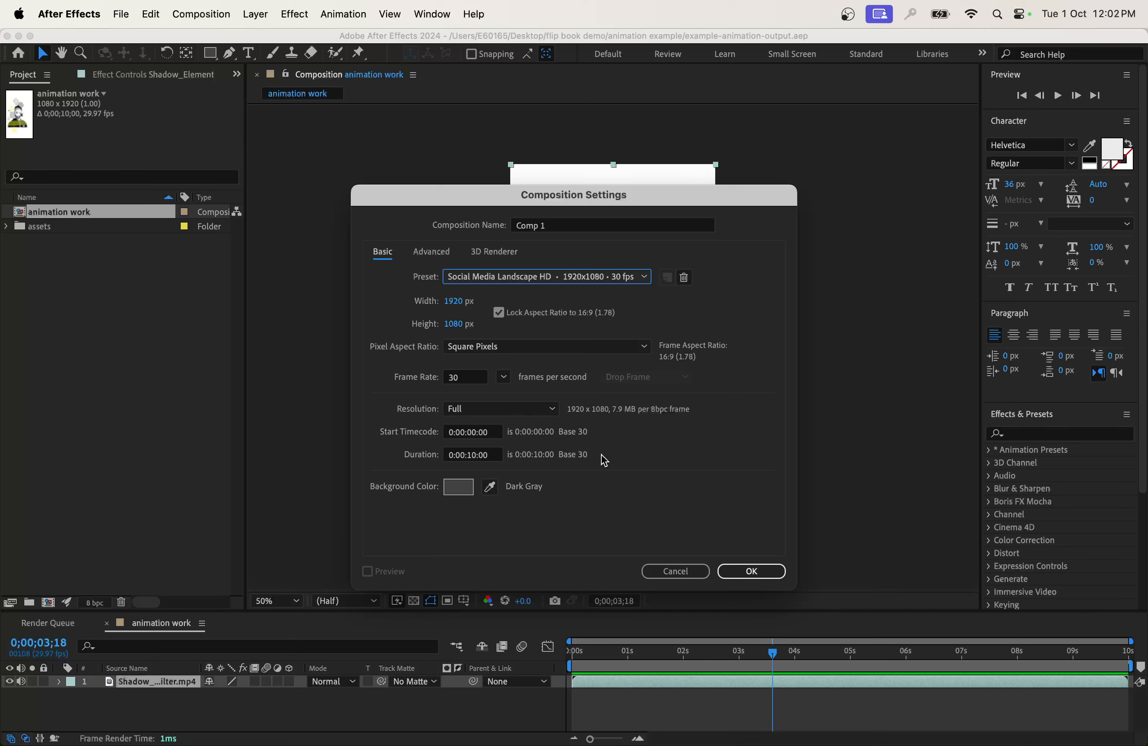
Name the new composition output, set its frame rate to 5 frames per second, and create it
{"action": "left_click", "coordinate": [572, 227]}
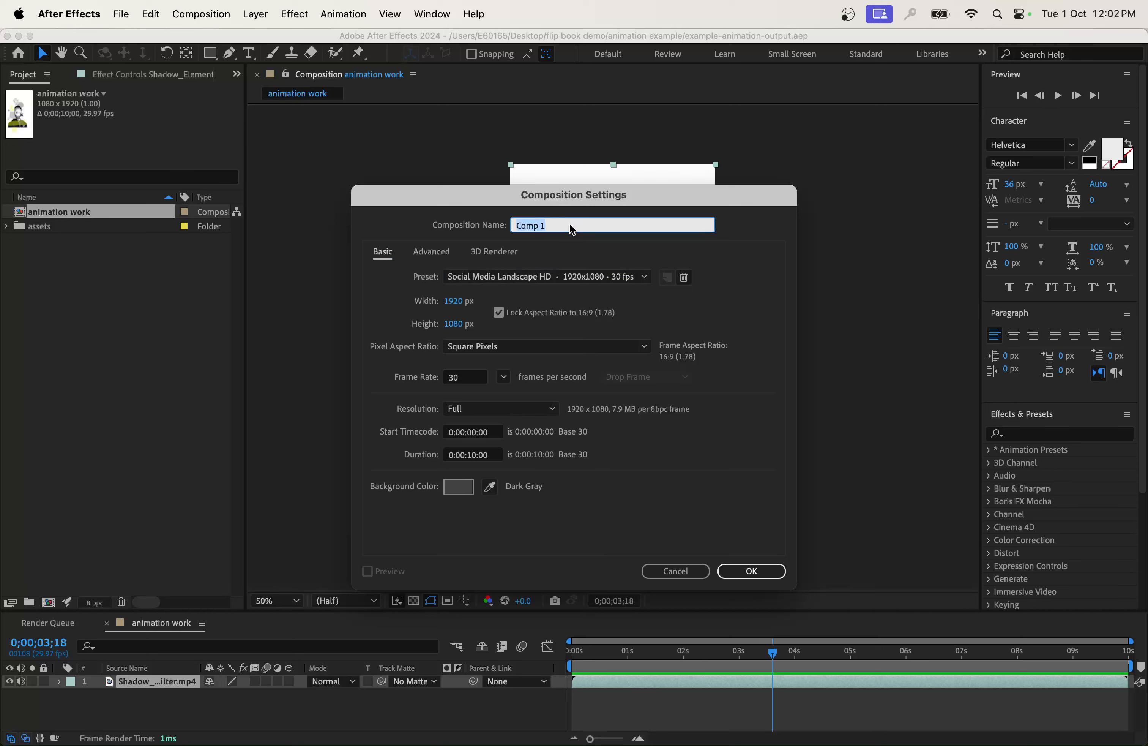
{"action": "type", "text": "output"}
{"action": "left_click", "coordinate": [467, 382]}
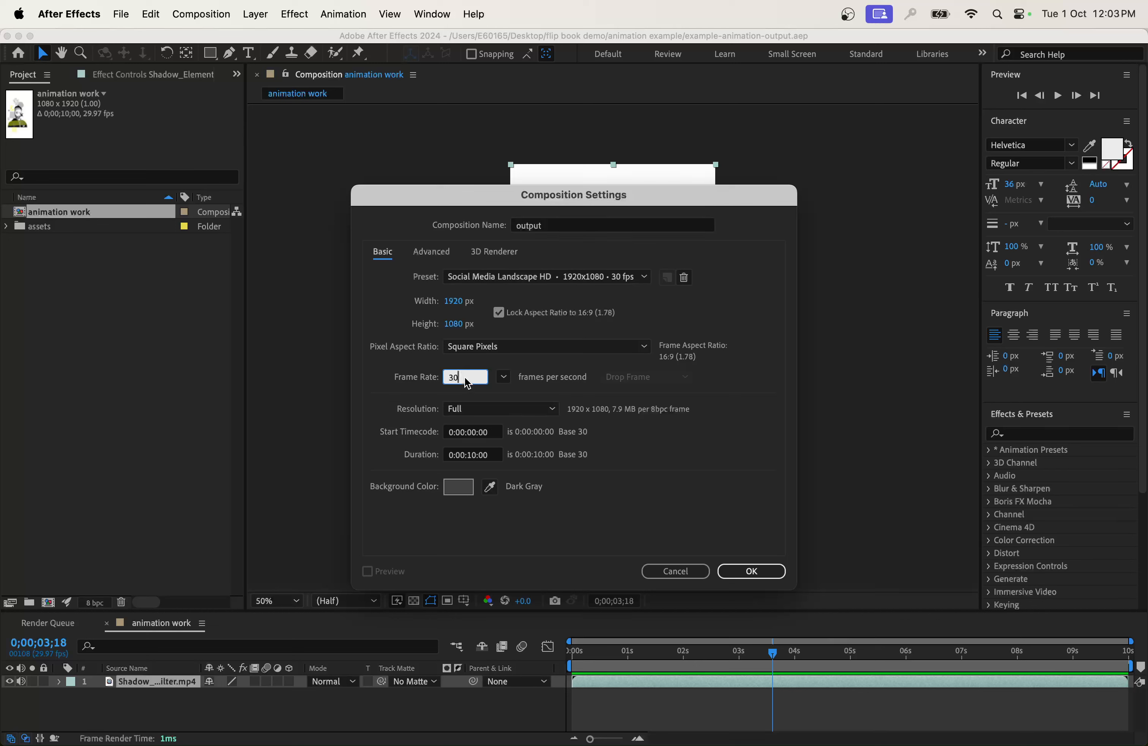
{"action": "double_click", "coordinate": [467, 383]}
{"action": "type", "text": "5"}
{"action": "left_click", "coordinate": [765, 567]}
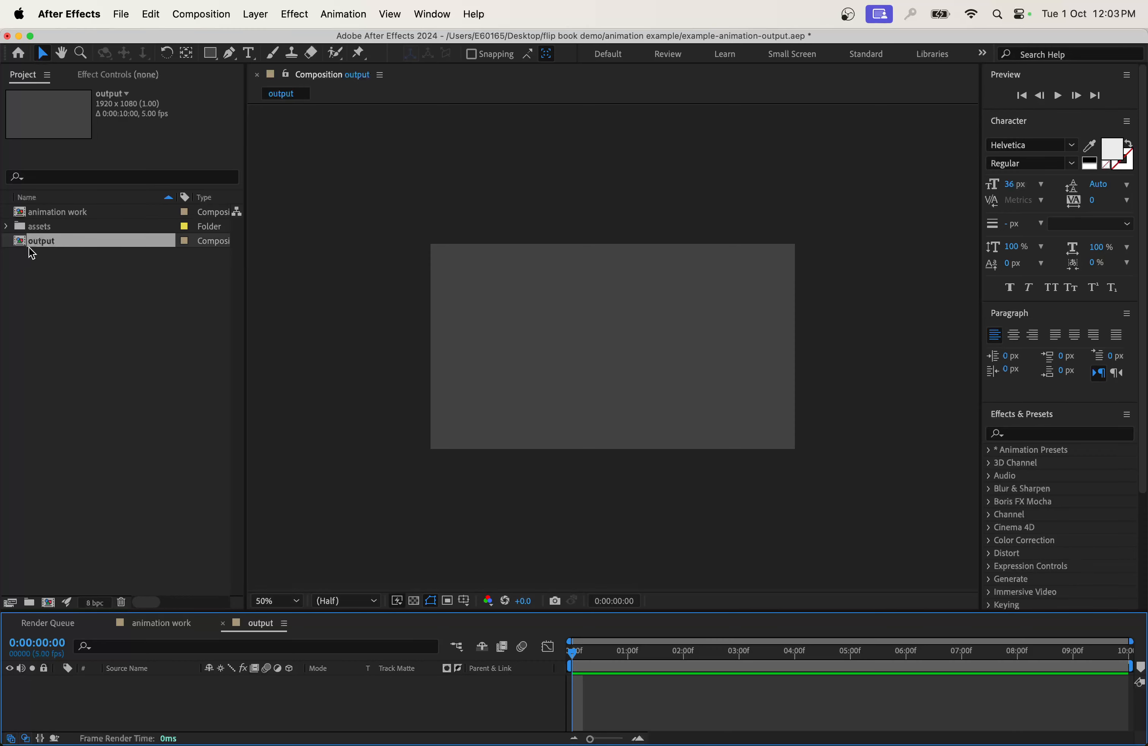
Place the animation work composition in the output timeline and set its rotation to -90°
{"action": "left_click_drag", "start_coordinate": [48, 212], "coordinate": [600, 687]}
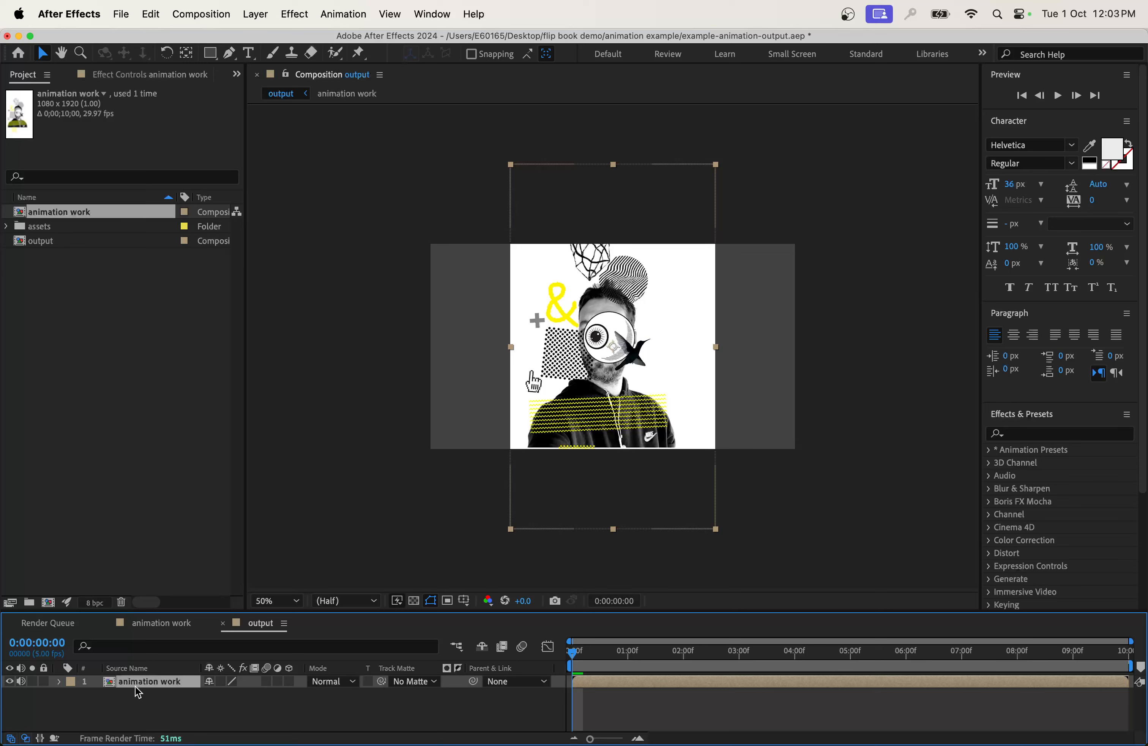
{"action": "key", "text": "r"}
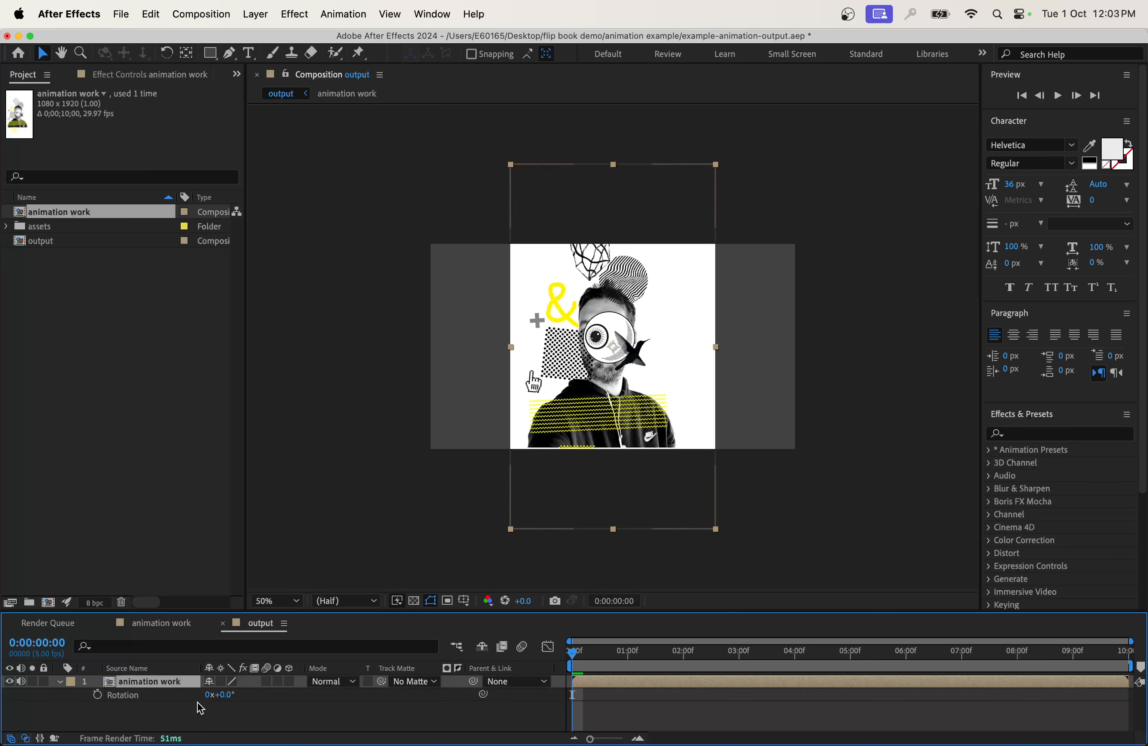
{"action": "left_click", "coordinate": [224, 694]}
{"action": "type", "text": "-90"}
{"action": "key", "text": "Return"}
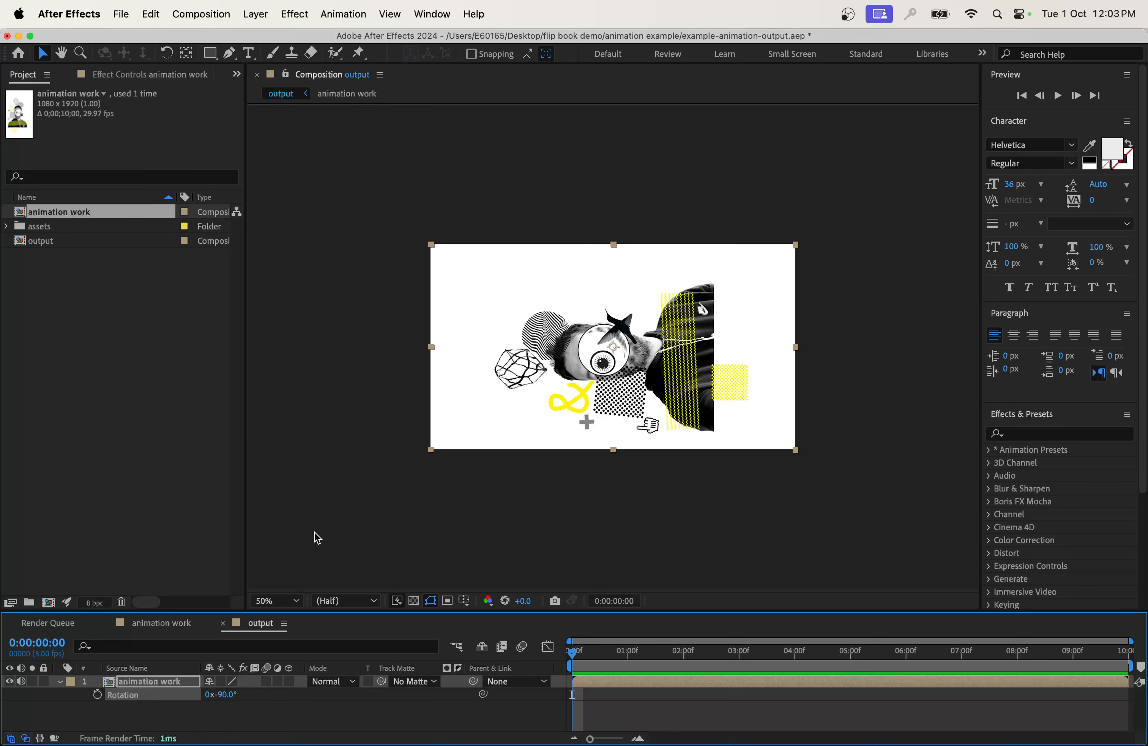
Add the output composition to the render queue and accept Best quality render settings with the composition's own frame rate
{"action": "left_click", "coordinate": [215, 16]}
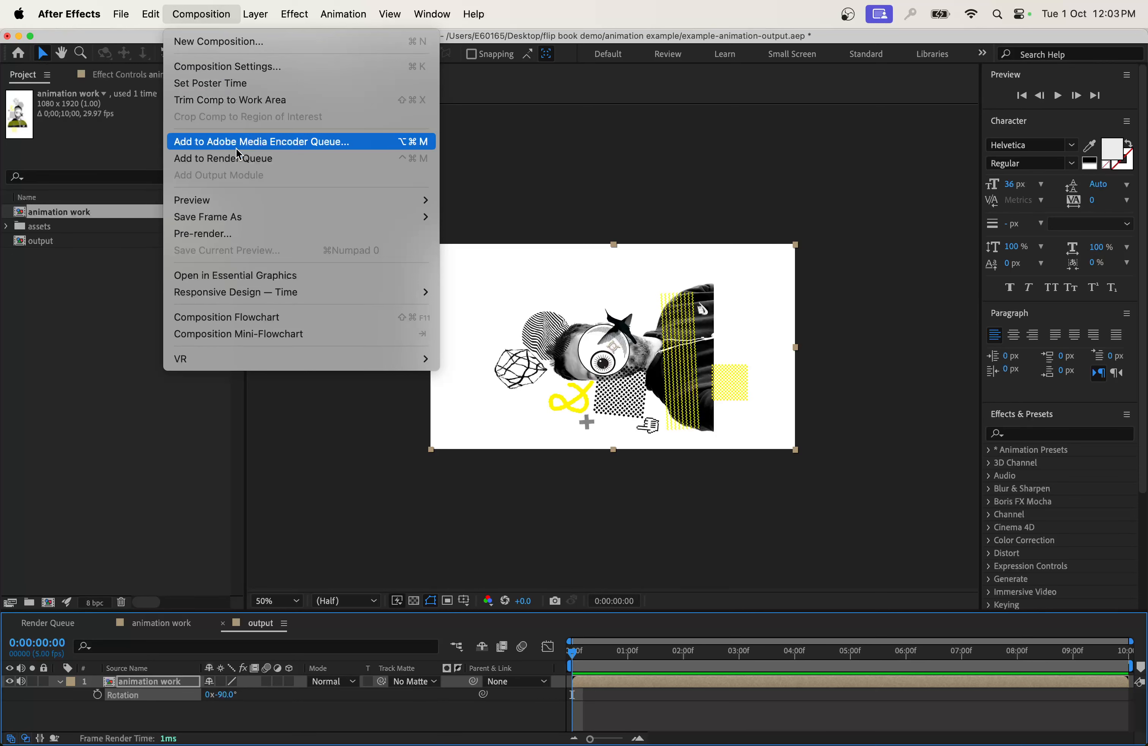
{"action": "left_click", "coordinate": [255, 163]}
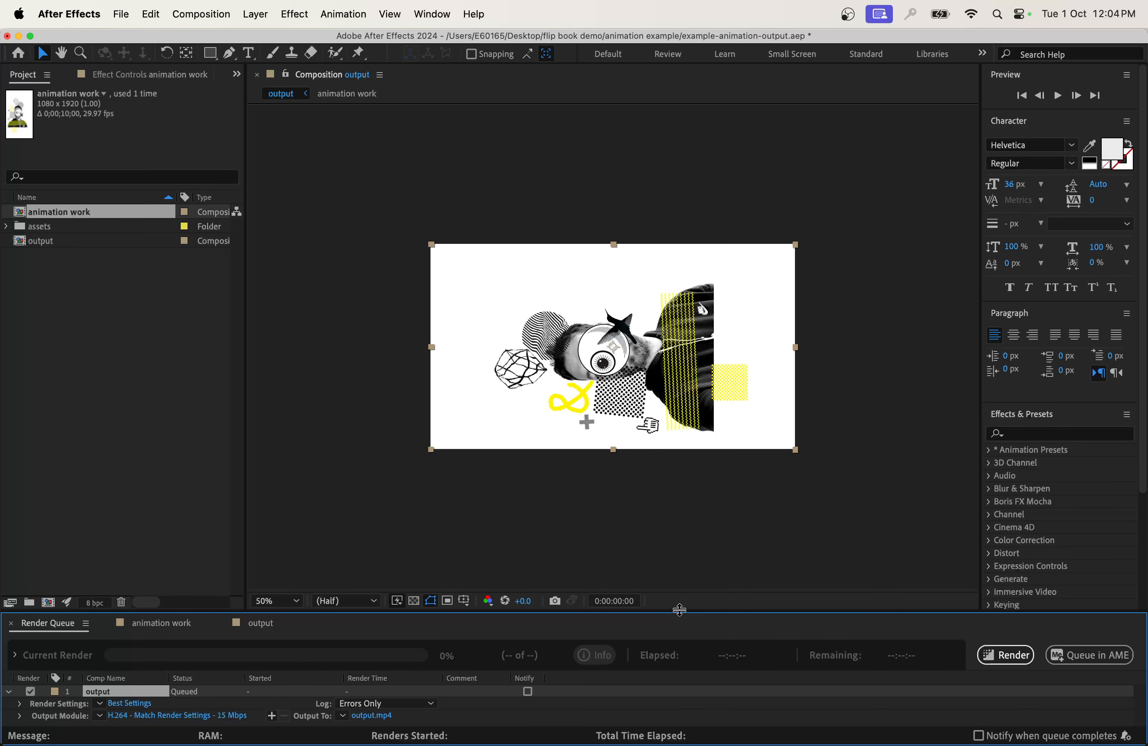
{"action": "left_click_drag", "start_coordinate": [679, 611], "coordinate": [669, 442]}
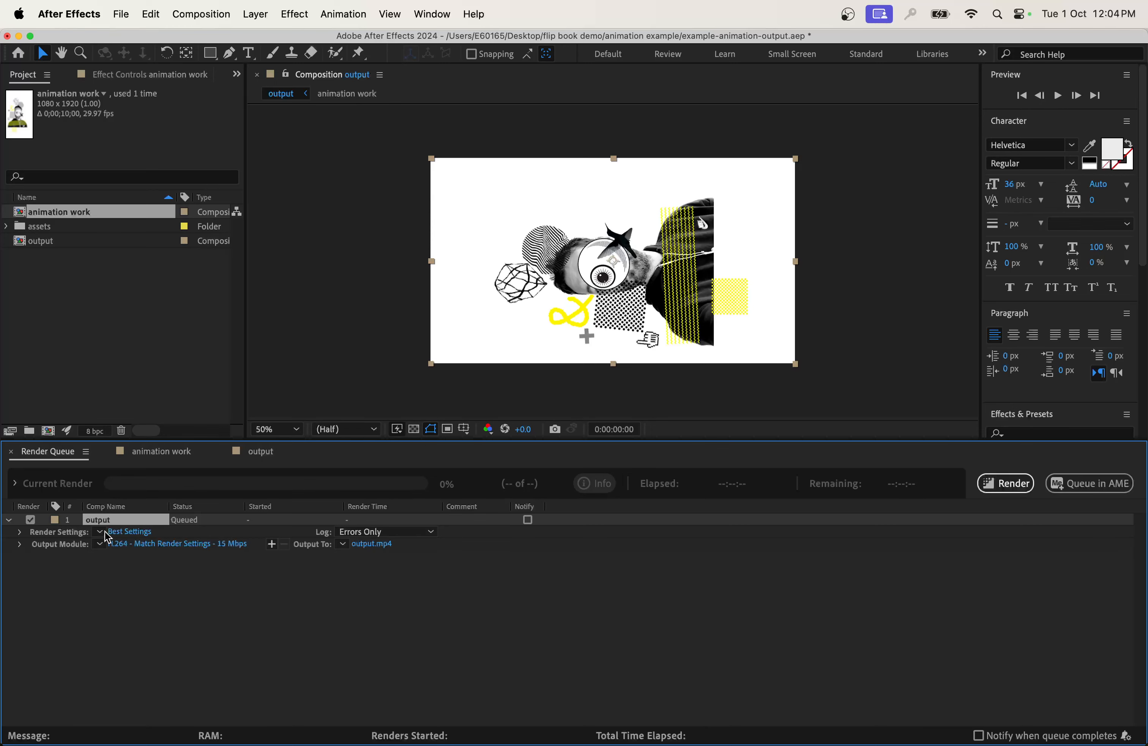
{"action": "left_click", "coordinate": [132, 533]}
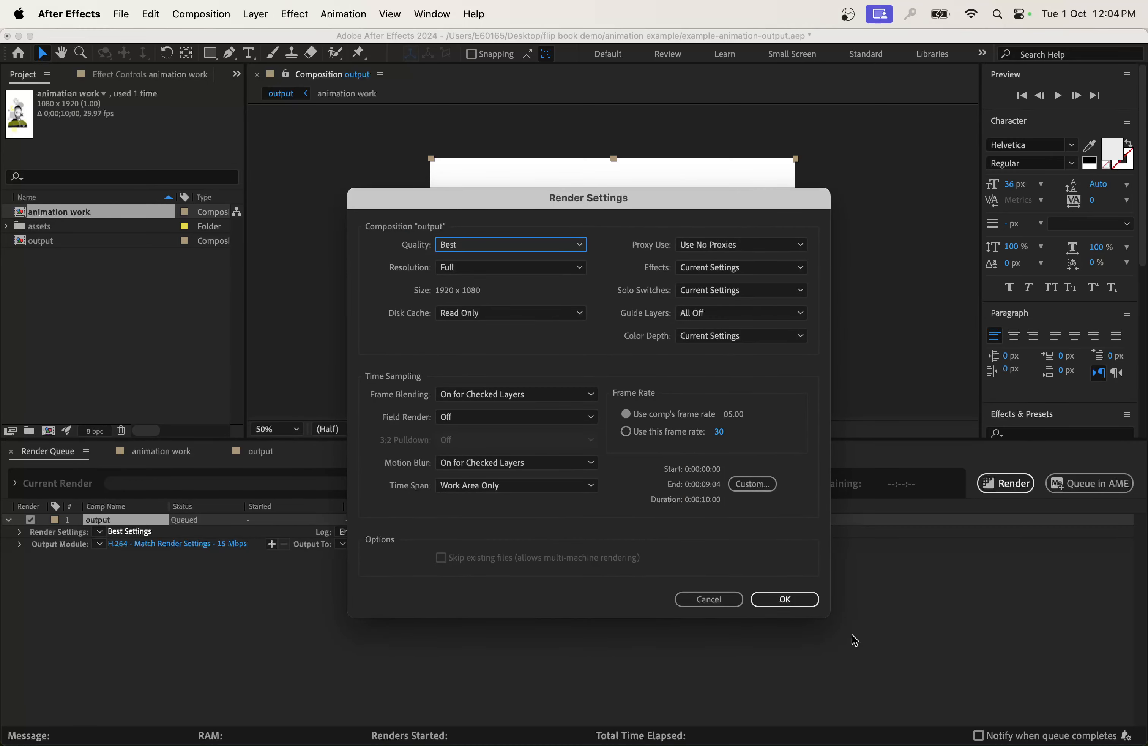
{"action": "left_click", "coordinate": [795, 600]}
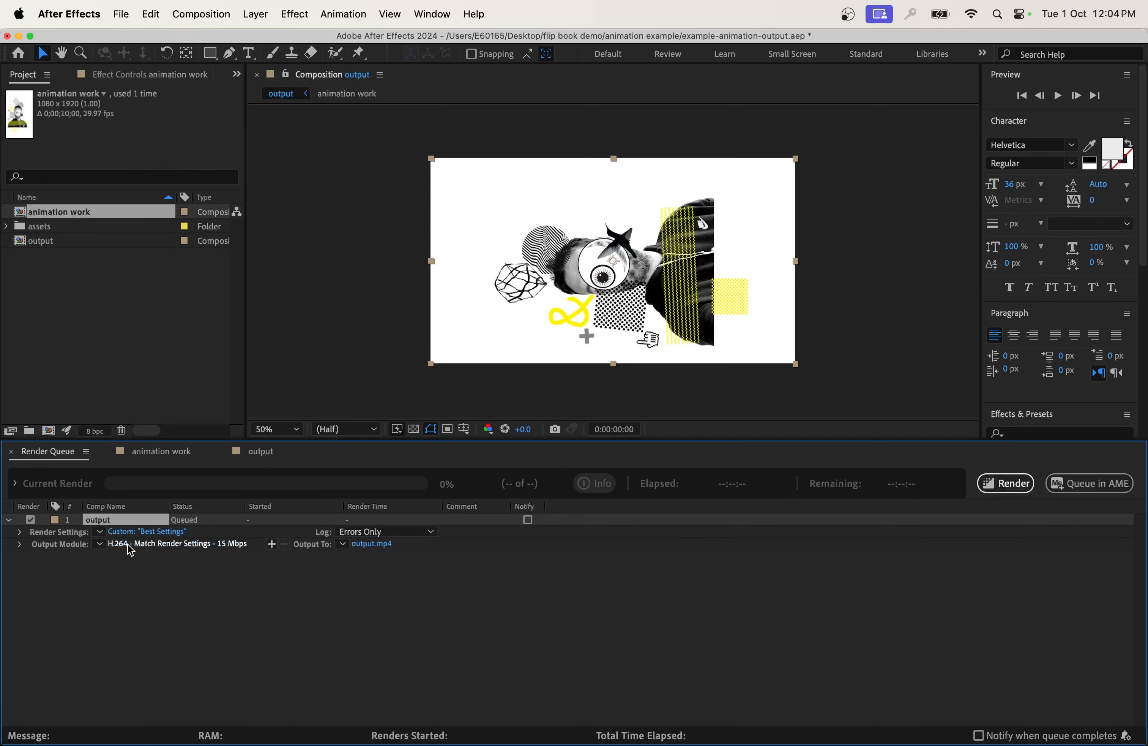
Set the output module's format to PNG Sequence for the queued output composition
{"action": "left_click", "coordinate": [128, 544]}
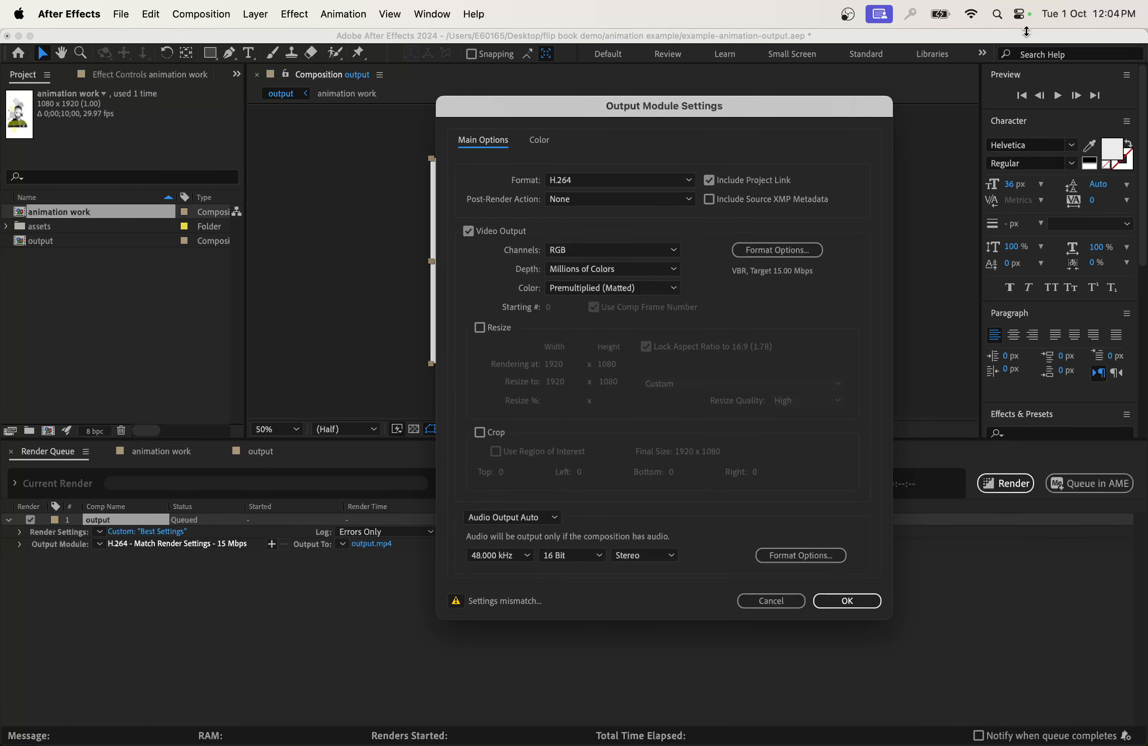
{"action": "left_click_drag", "start_coordinate": [781, 104], "coordinate": [618, 94]}
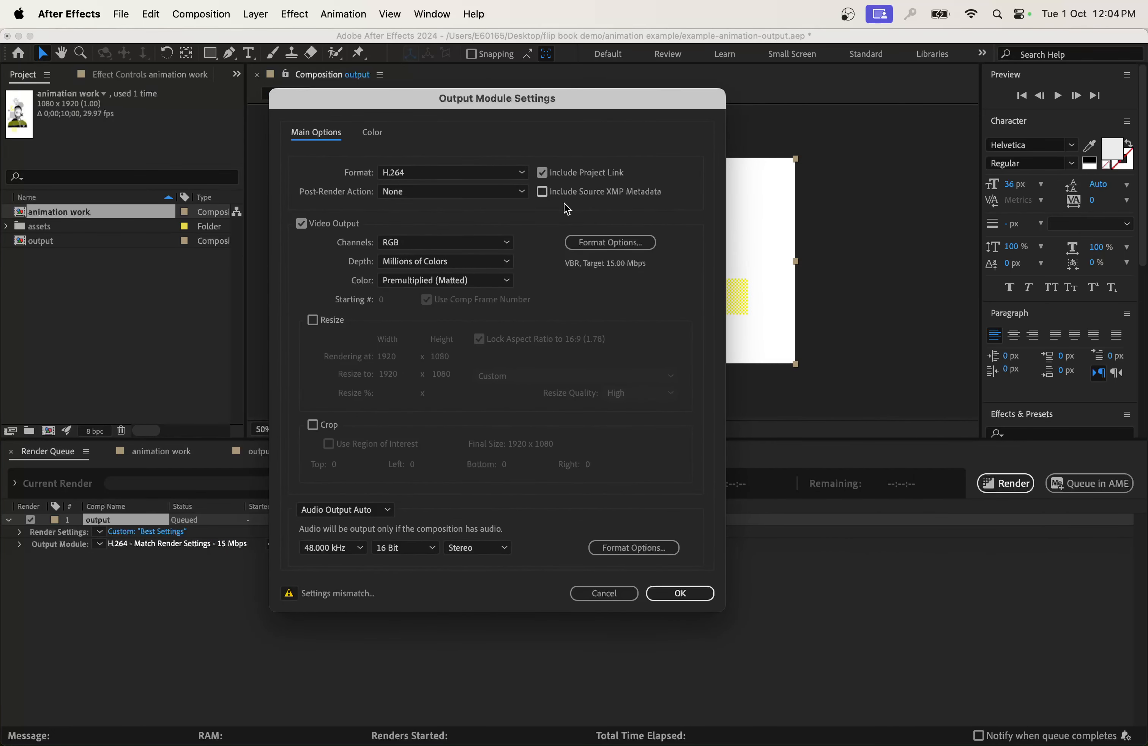
{"action": "left_click", "coordinate": [424, 173]}
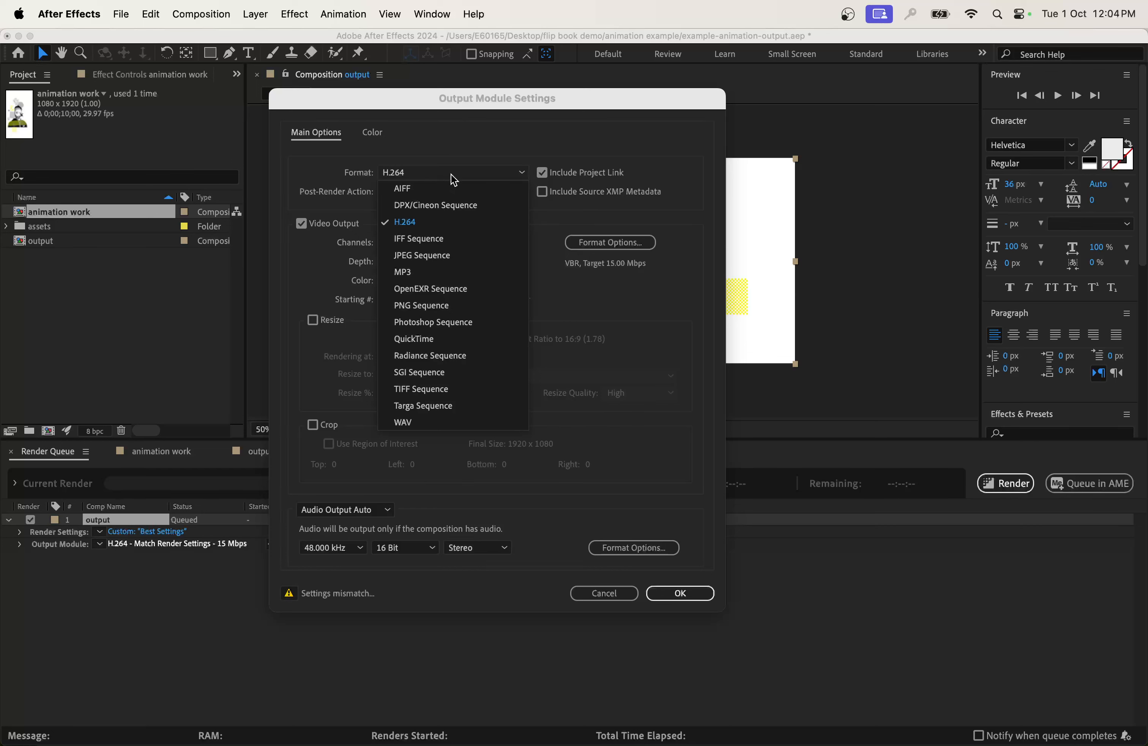
{"action": "left_click", "coordinate": [459, 308]}
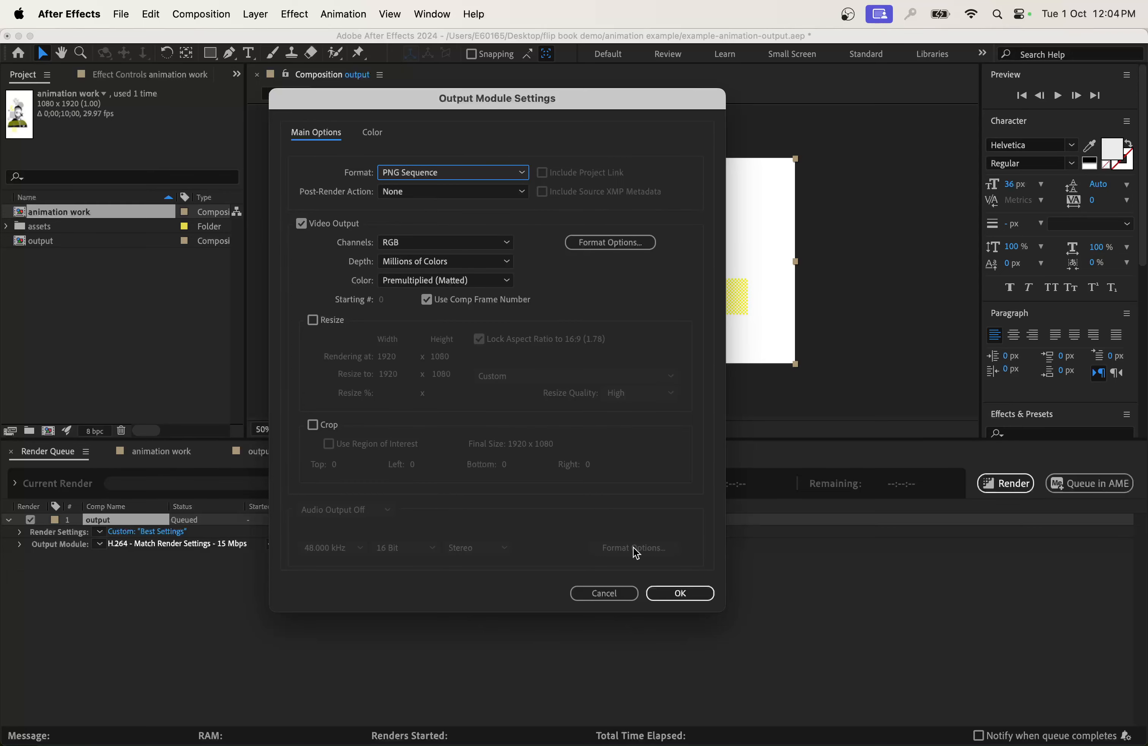
{"action": "left_click", "coordinate": [679, 594]}
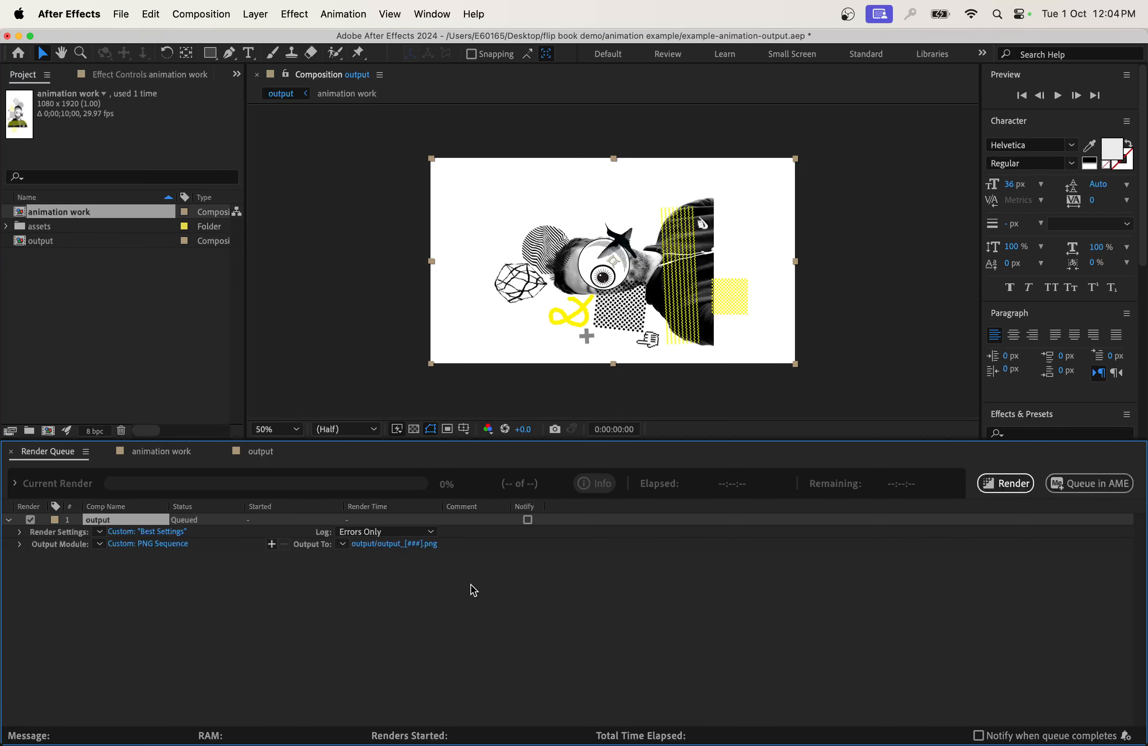
Choose flip book demo on the Desktop as the render destination and create a folder named images inside it
{"action": "left_click", "coordinate": [390, 547]}
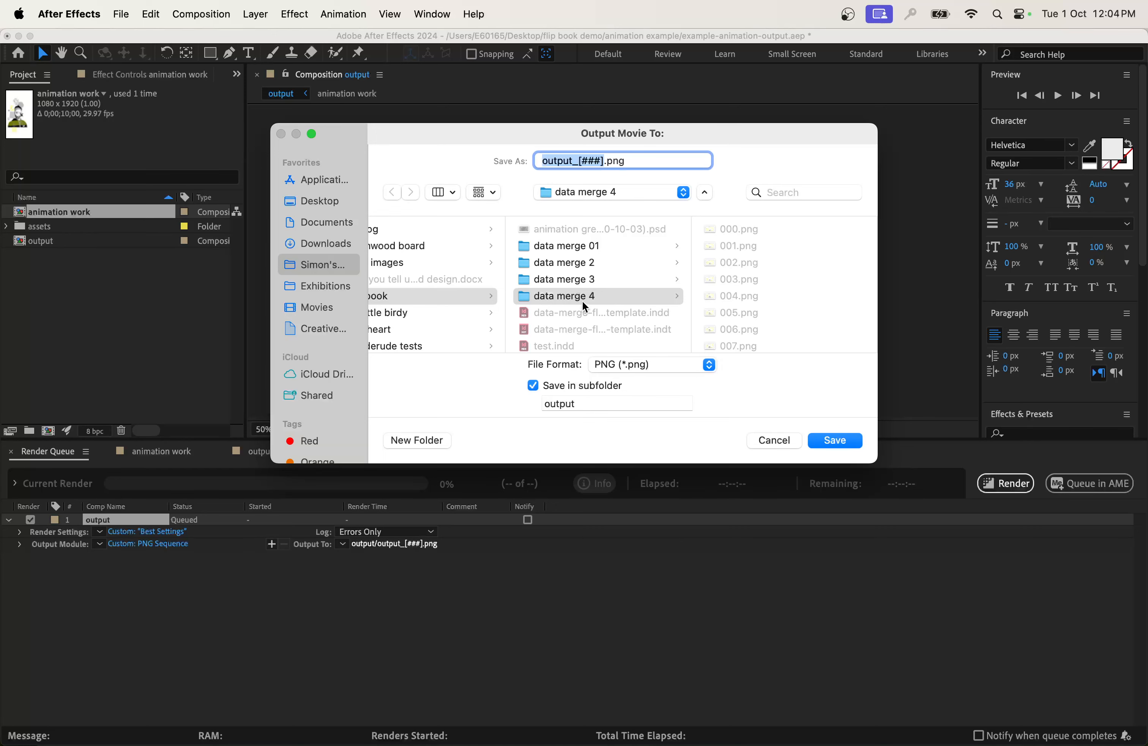
{"action": "left_click", "coordinate": [343, 200]}
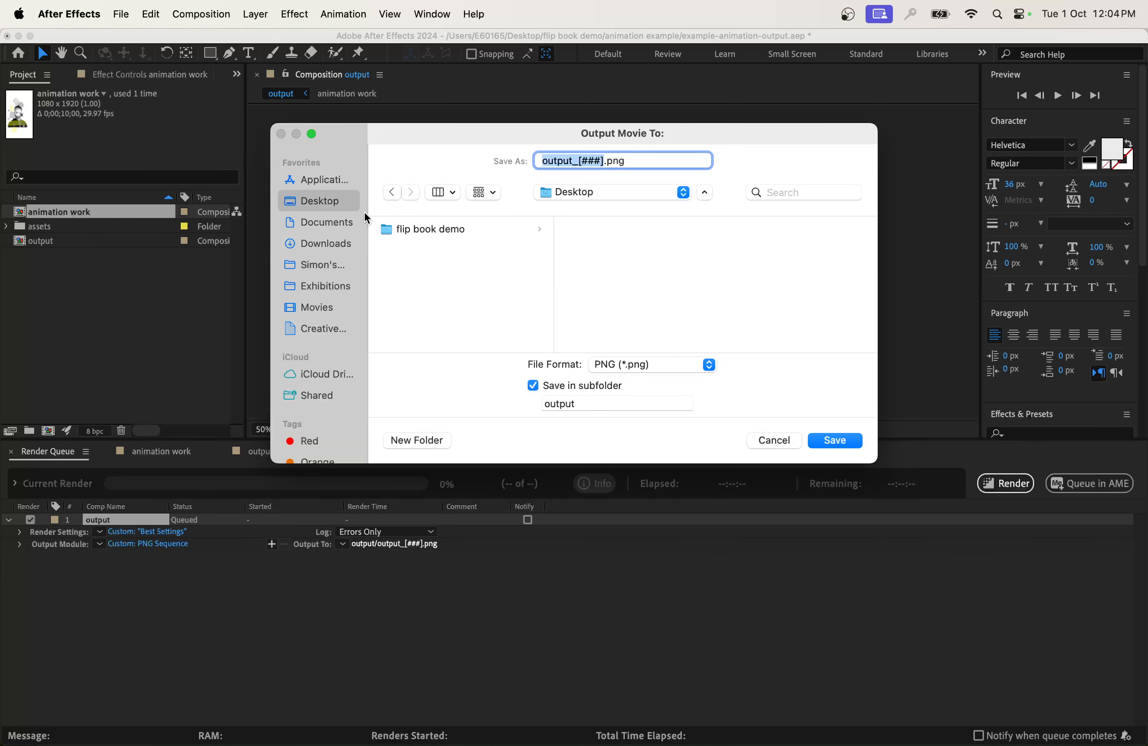
{"action": "left_click", "coordinate": [463, 235]}
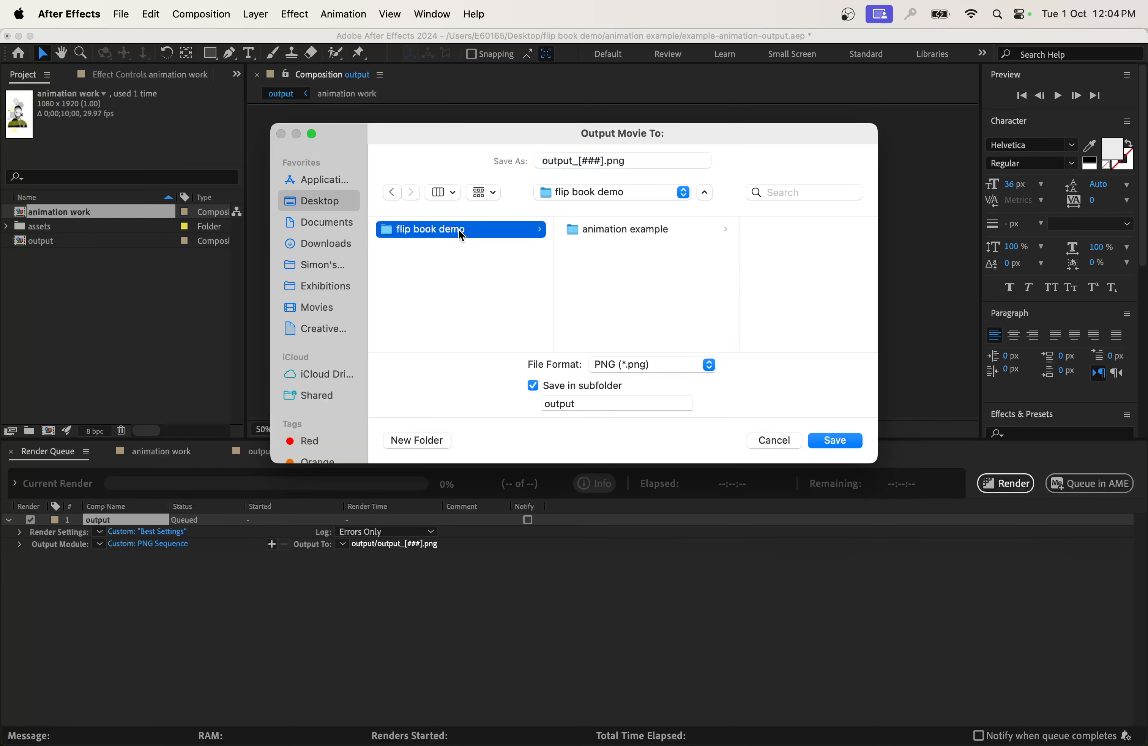
{"action": "left_click", "coordinate": [424, 442]}
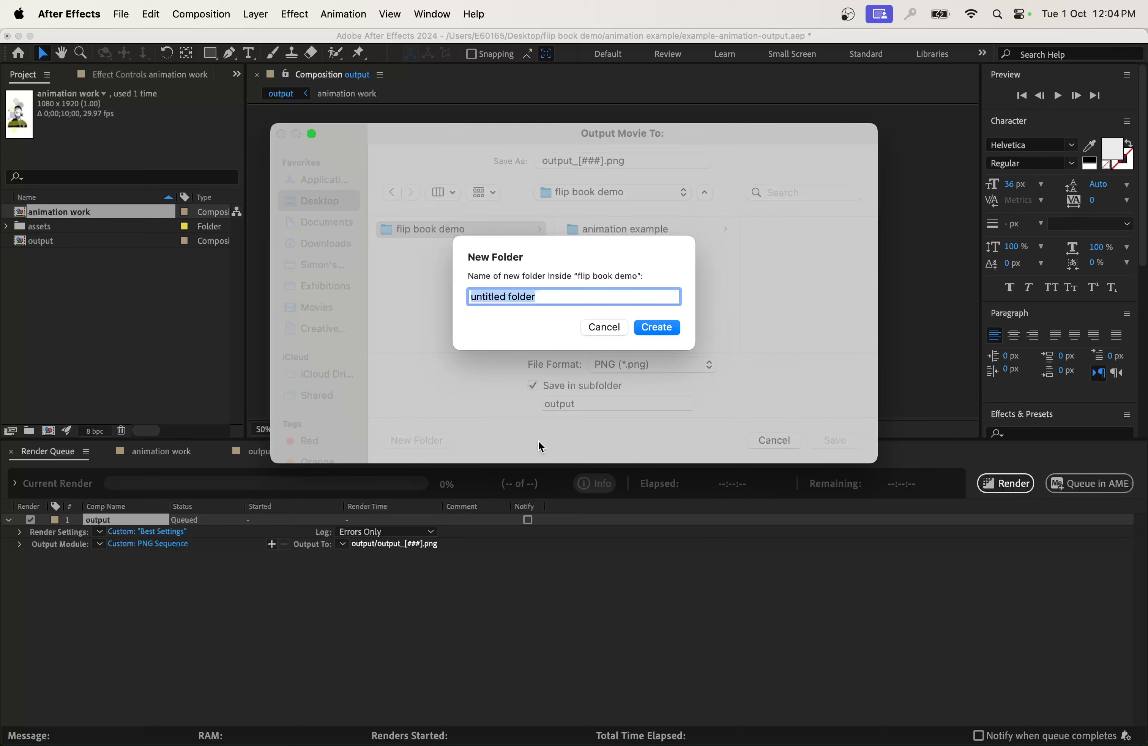
{"action": "type", "text": "images"}
{"action": "left_click", "coordinate": [665, 329]}
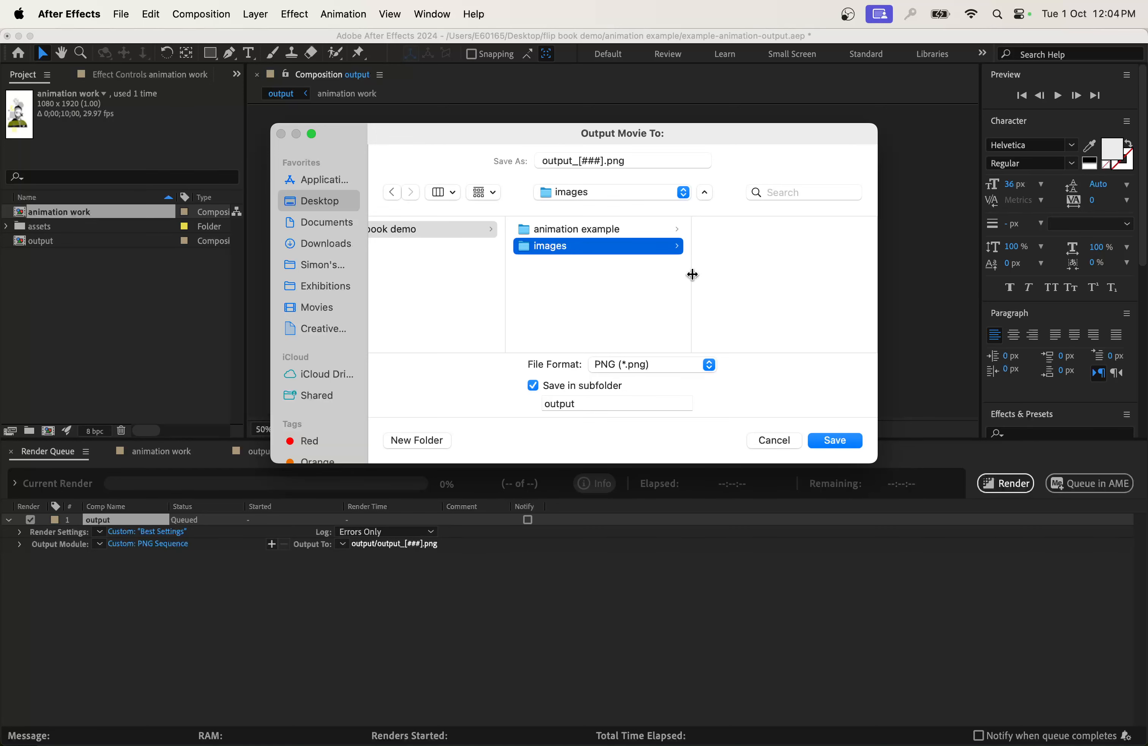
Turn off saving in a subfolder, name the output files [###].png, save the destination, and render the queue
{"action": "left_click", "coordinate": [533, 385]}
{"action": "left_click", "coordinate": [579, 162]}
{"action": "left_click_drag", "start_coordinate": [580, 162], "coordinate": [525, 162]}
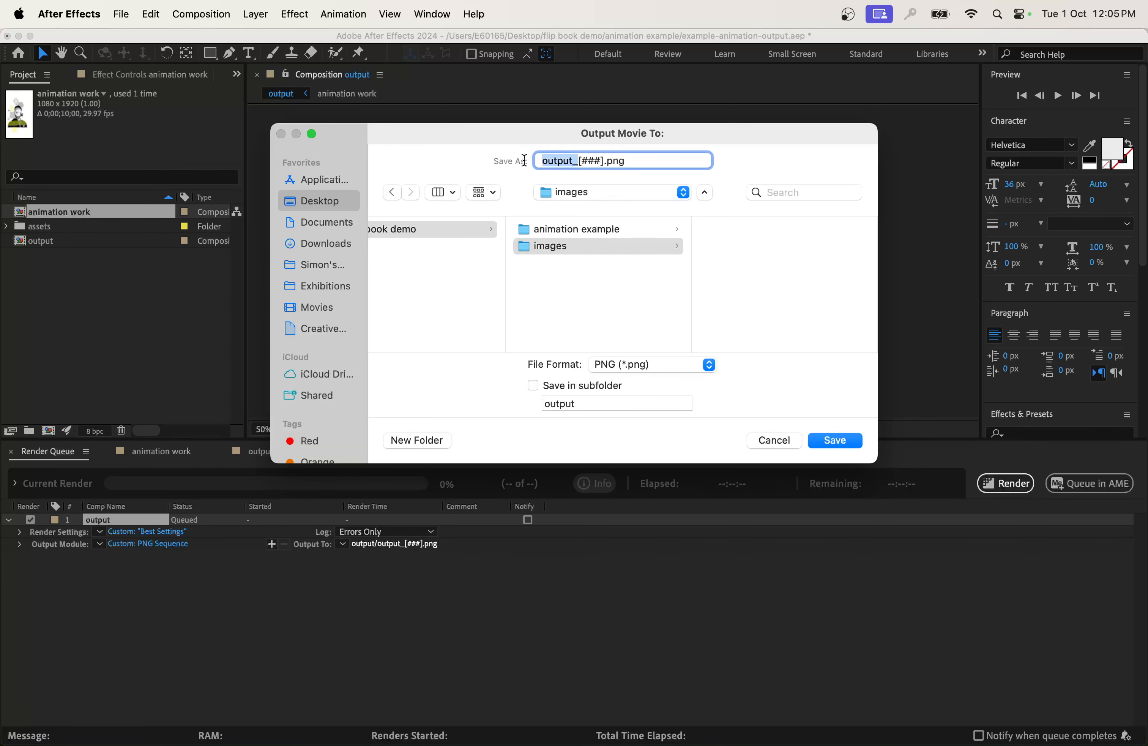
{"action": "key", "text": "BackSpace"}
{"action": "left_click_drag", "start_coordinate": [565, 160], "coordinate": [547, 161]}
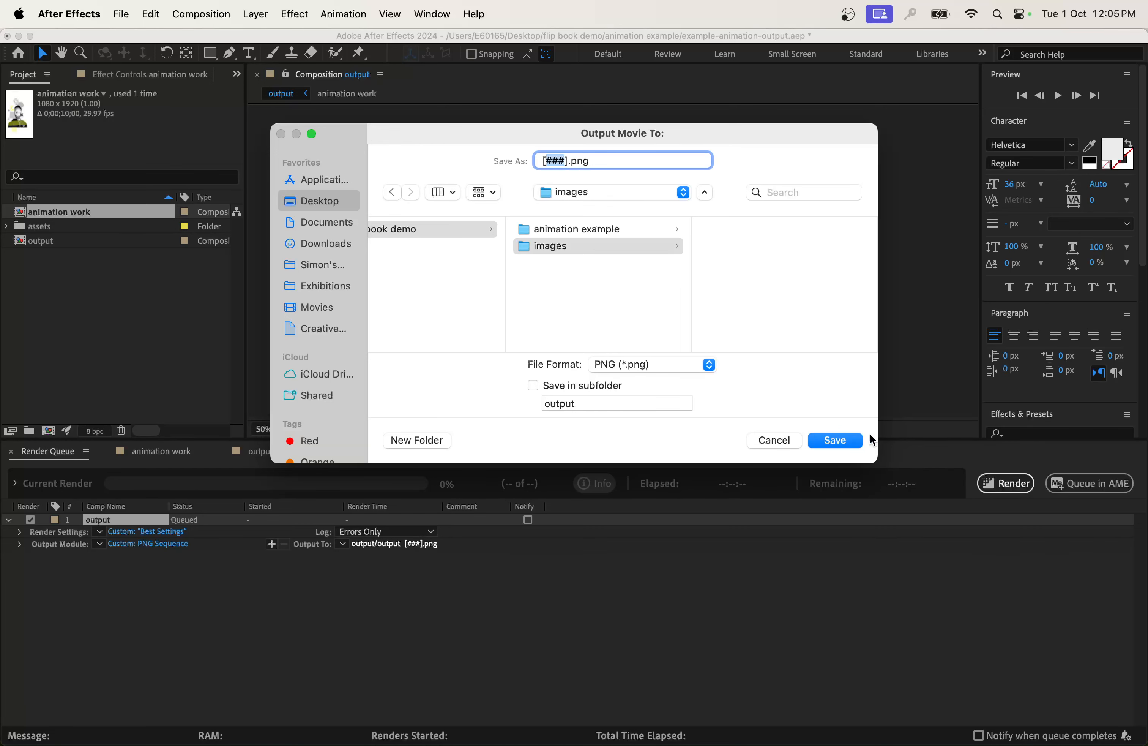
{"action": "left_click", "coordinate": [836, 441]}
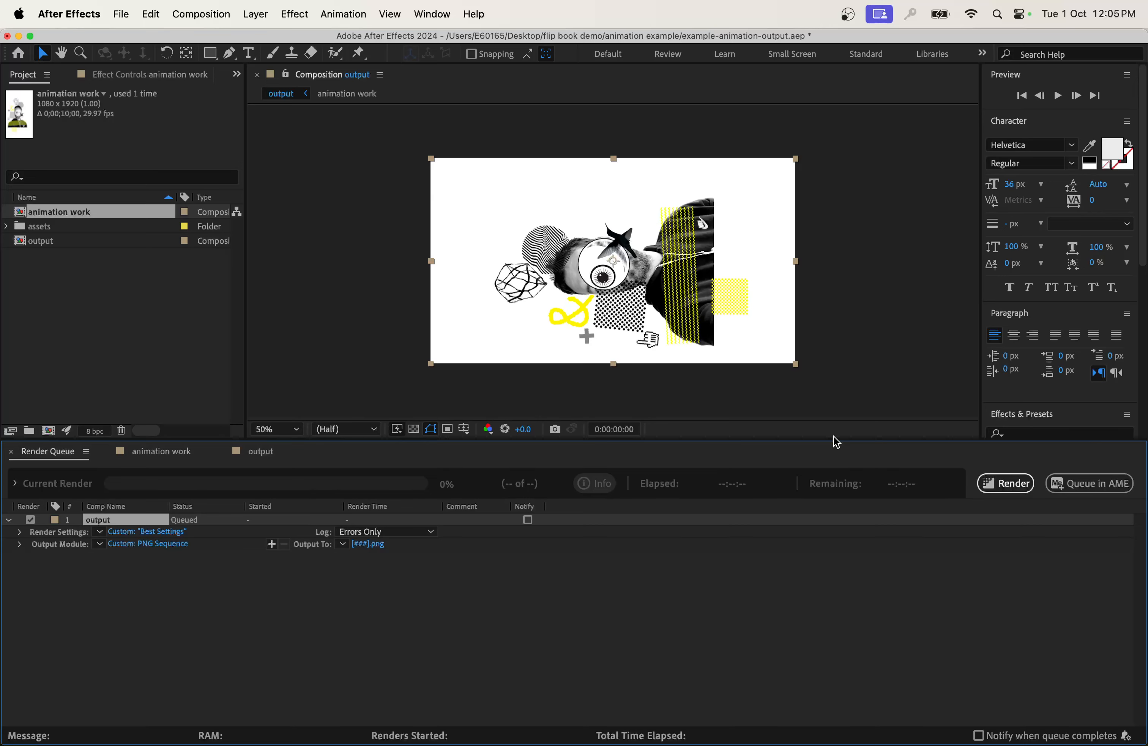
{"action": "left_click", "coordinate": [1012, 483]}
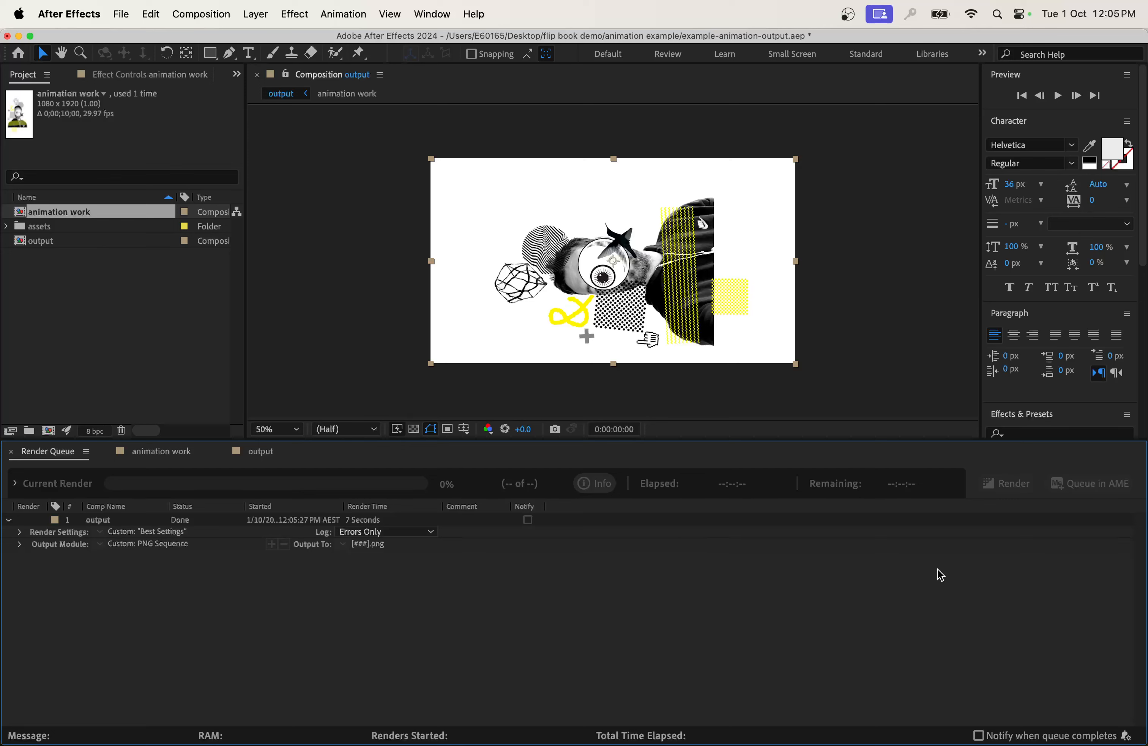
Switch to Finder and show the Desktop folder in a new window
{"action": "key", "text": "super+Tab"}
{"action": "key", "text": "super+Tab"}
{"action": "key", "text": "super+Tab"}
{"action": "key", "text": "super+Tab"}
{"action": "key", "text": "super+Tab"}
{"action": "key", "text": "super+Tab"}
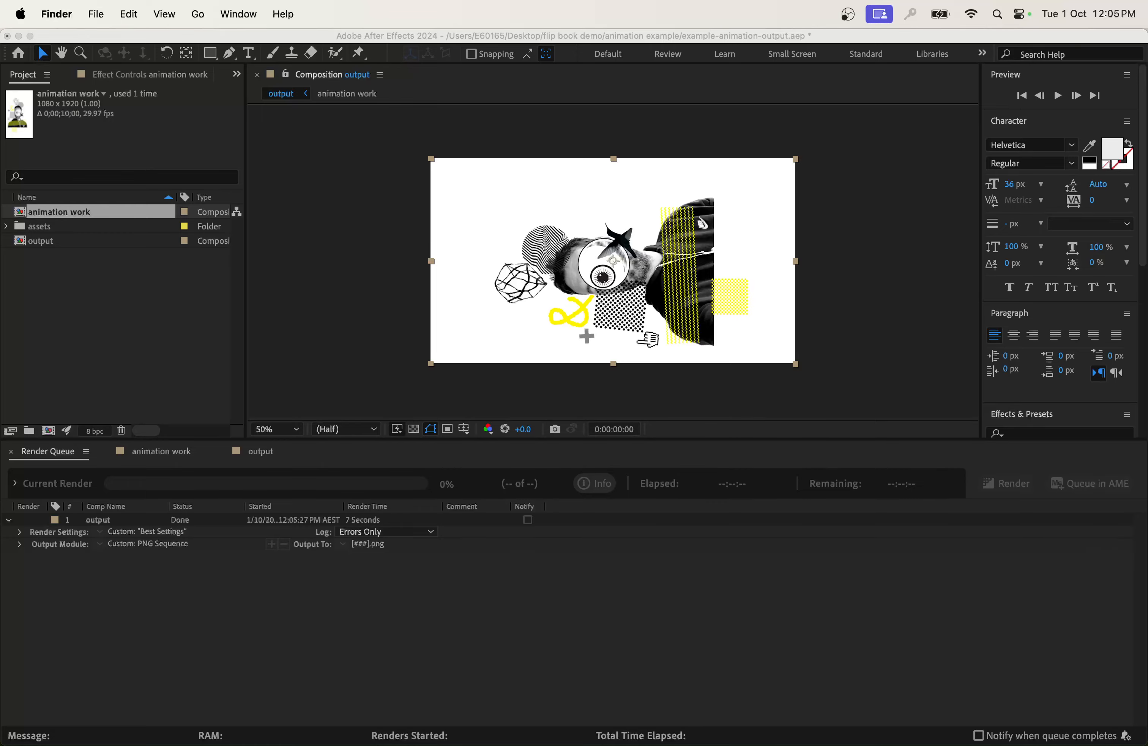
{"action": "key", "text": "super+n"}
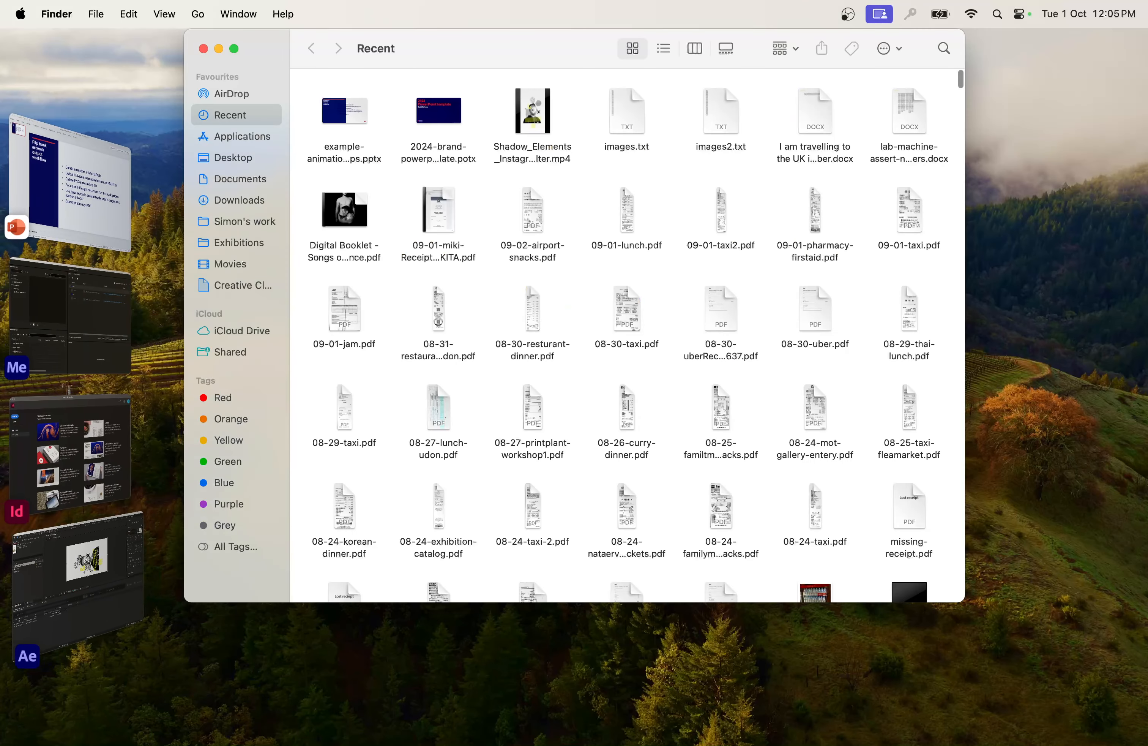
{"action": "left_click", "coordinate": [236, 156]}
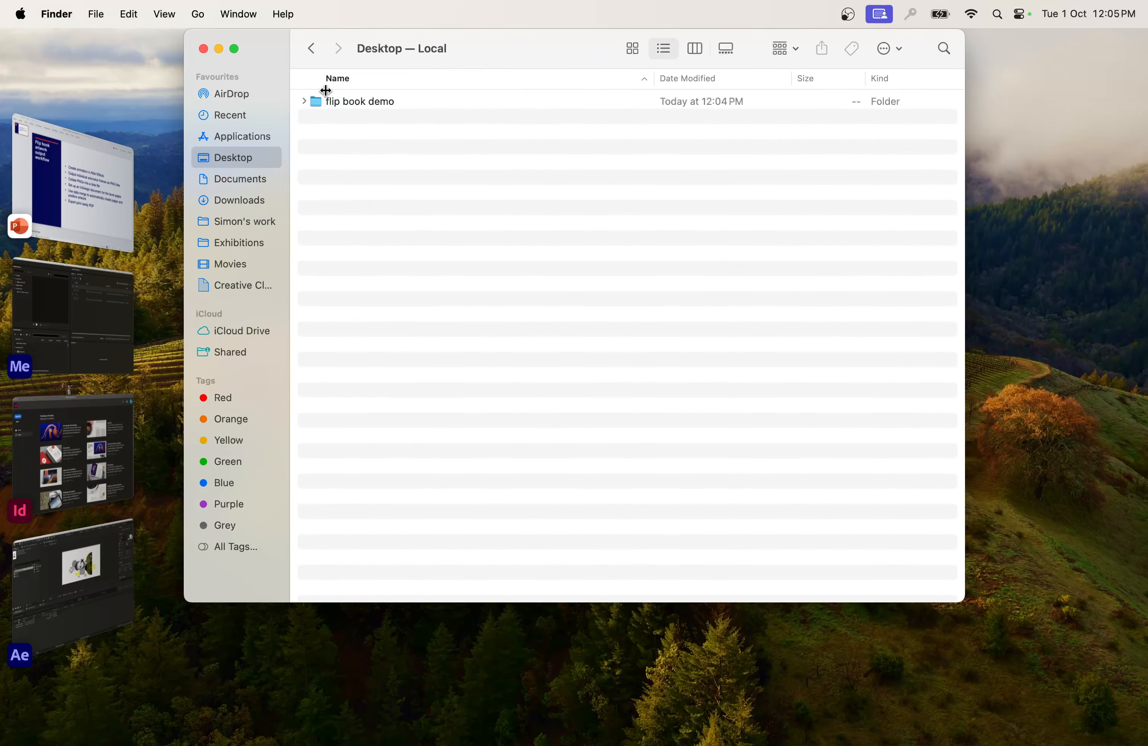
Open the images folder inside flip book demo and look through the rendered PNG files
{"action": "double_click", "coordinate": [351, 105]}
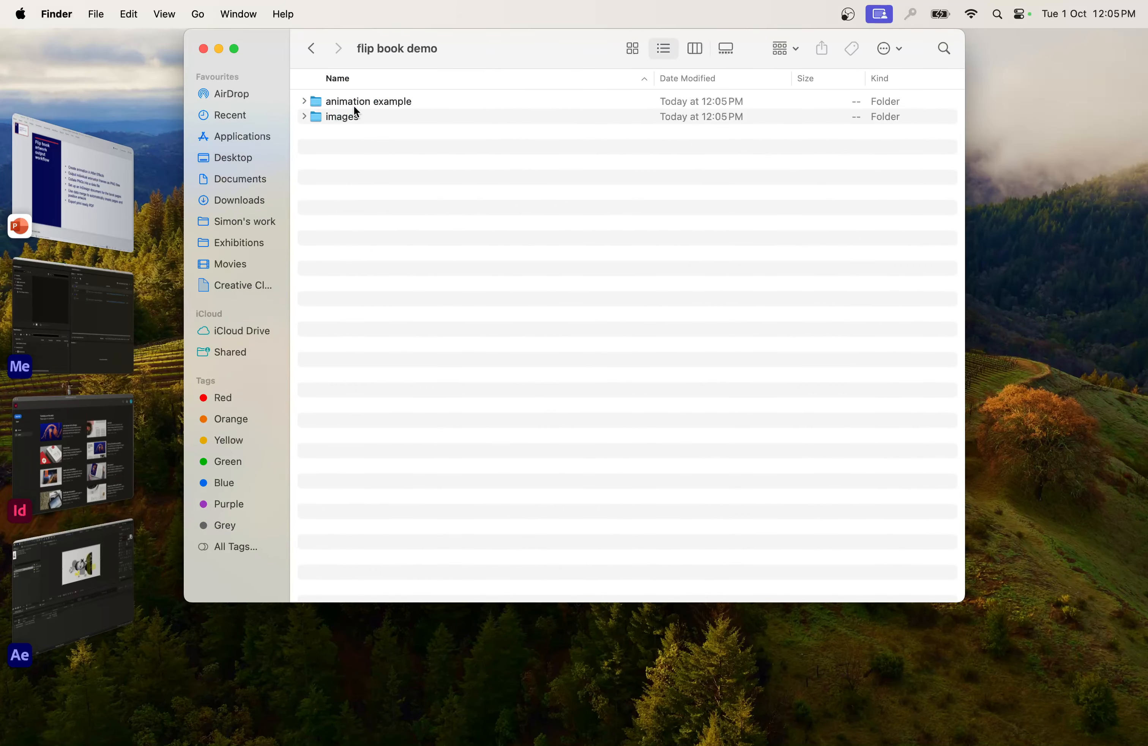
{"action": "left_click", "coordinate": [304, 117]}
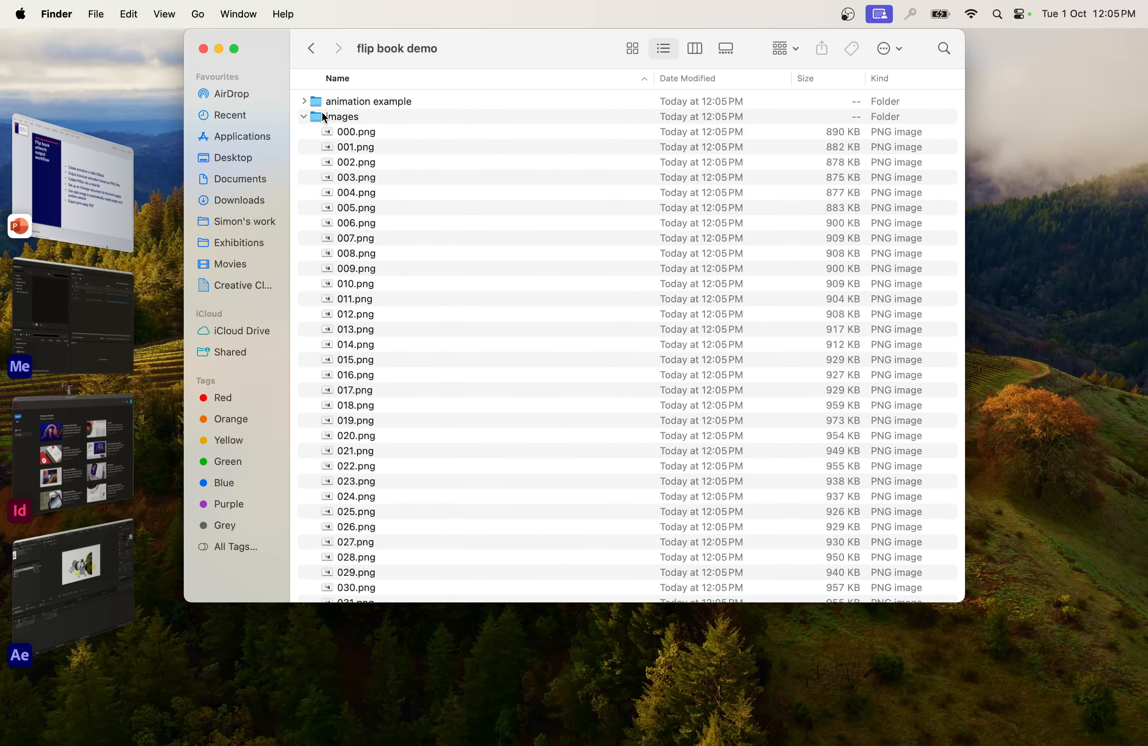
{"action": "double_click", "coordinate": [324, 118]}
{"action": "scroll", "coordinate": [346, 426], "scroll_direction": "down", "scroll_amount": 5}
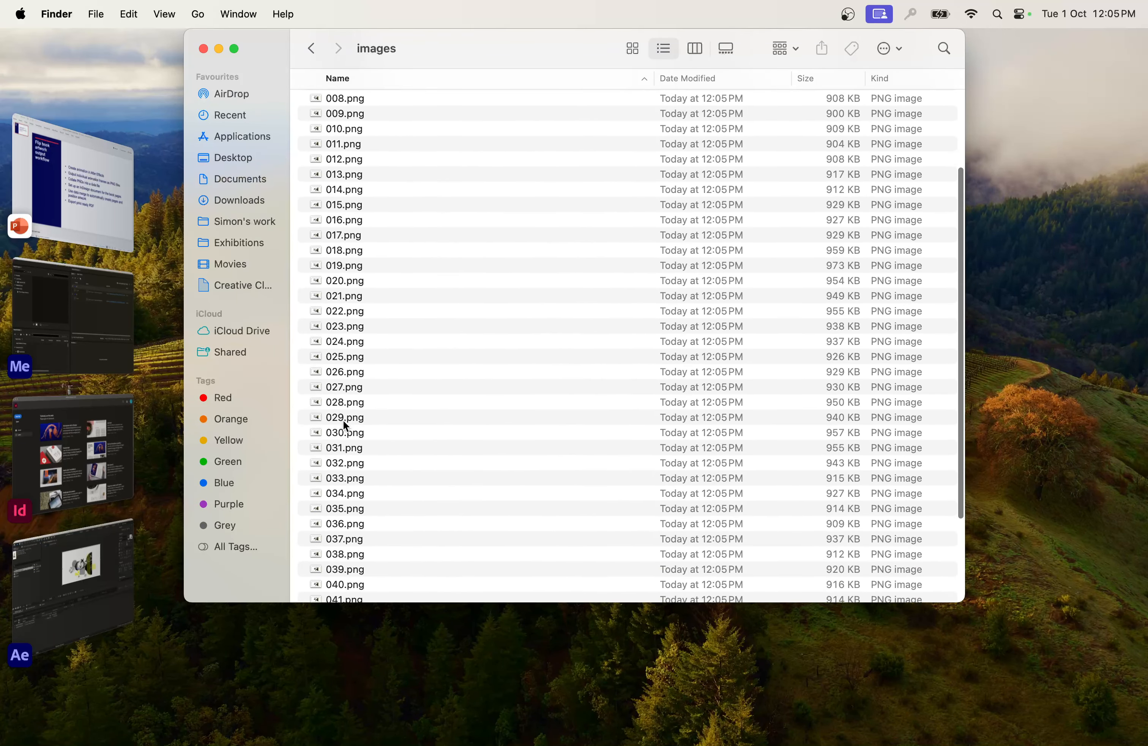
{"action": "scroll", "coordinate": [346, 426], "scroll_direction": "down", "scroll_amount": 3}
{"action": "scroll", "coordinate": [343, 416], "scroll_direction": "up", "scroll_amount": 10}
View 016.png in Preview to check the frame's rotation, close it, and return to Finder with the images window enlarged
{"action": "left_click", "coordinate": [340, 343]}
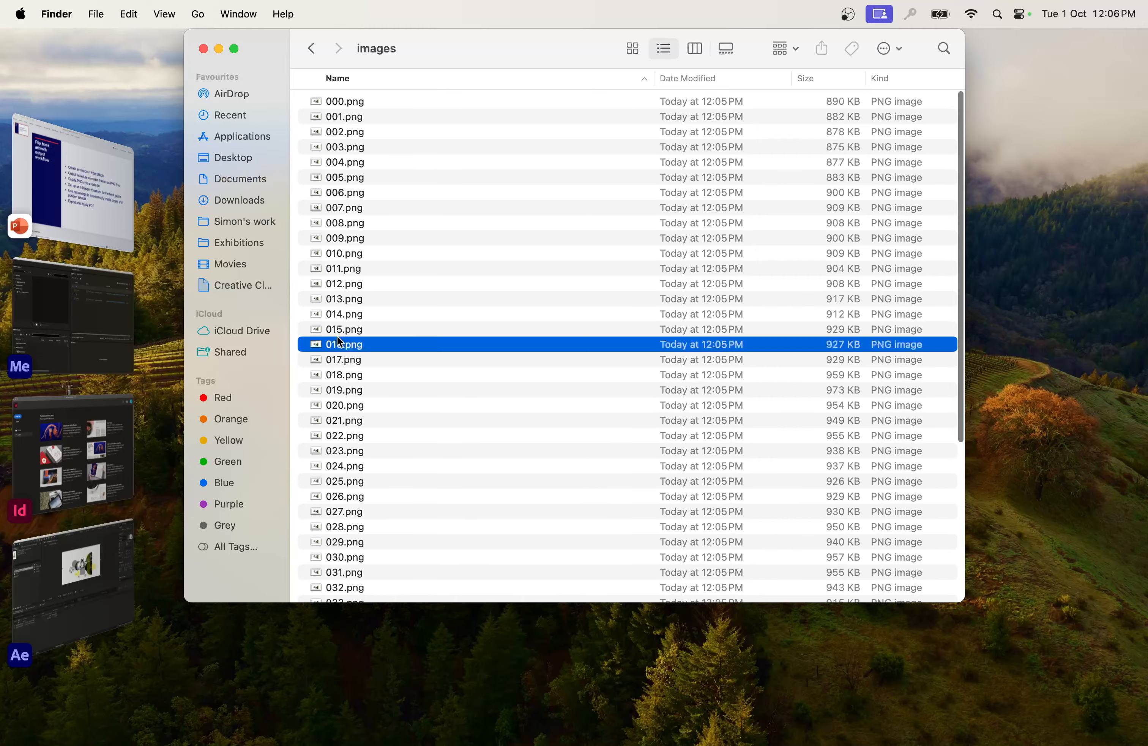
{"action": "double_click", "coordinate": [340, 343]}
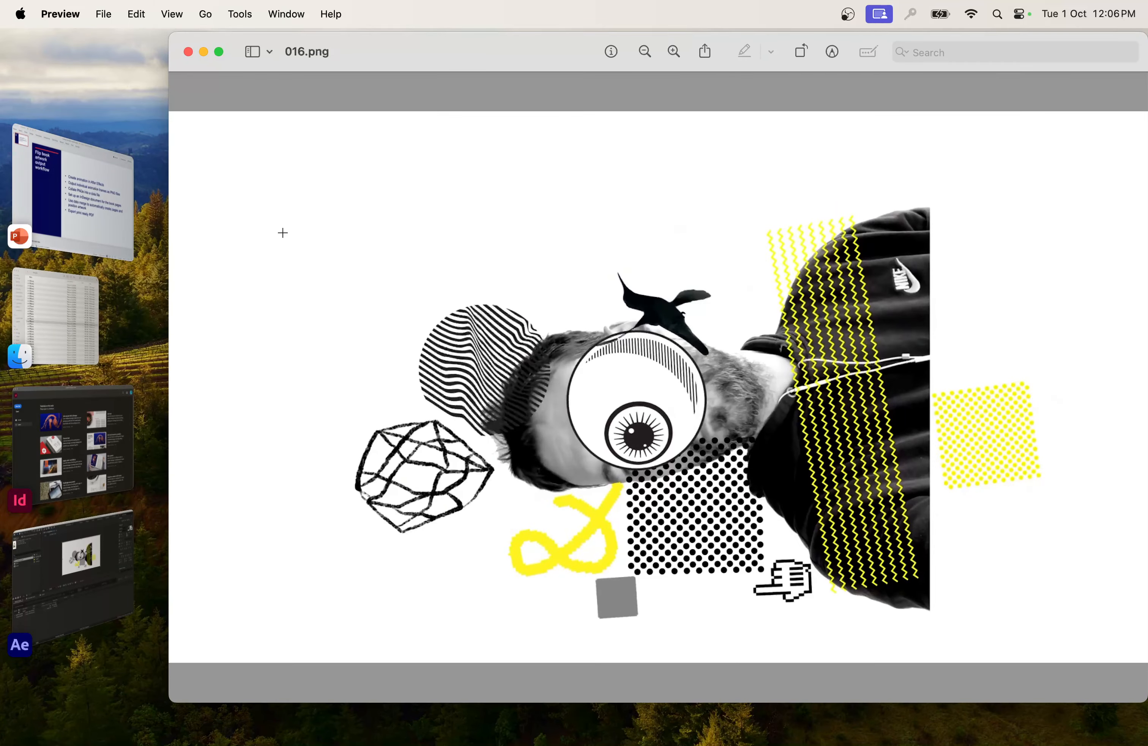
{"action": "left_click", "coordinate": [188, 51]}
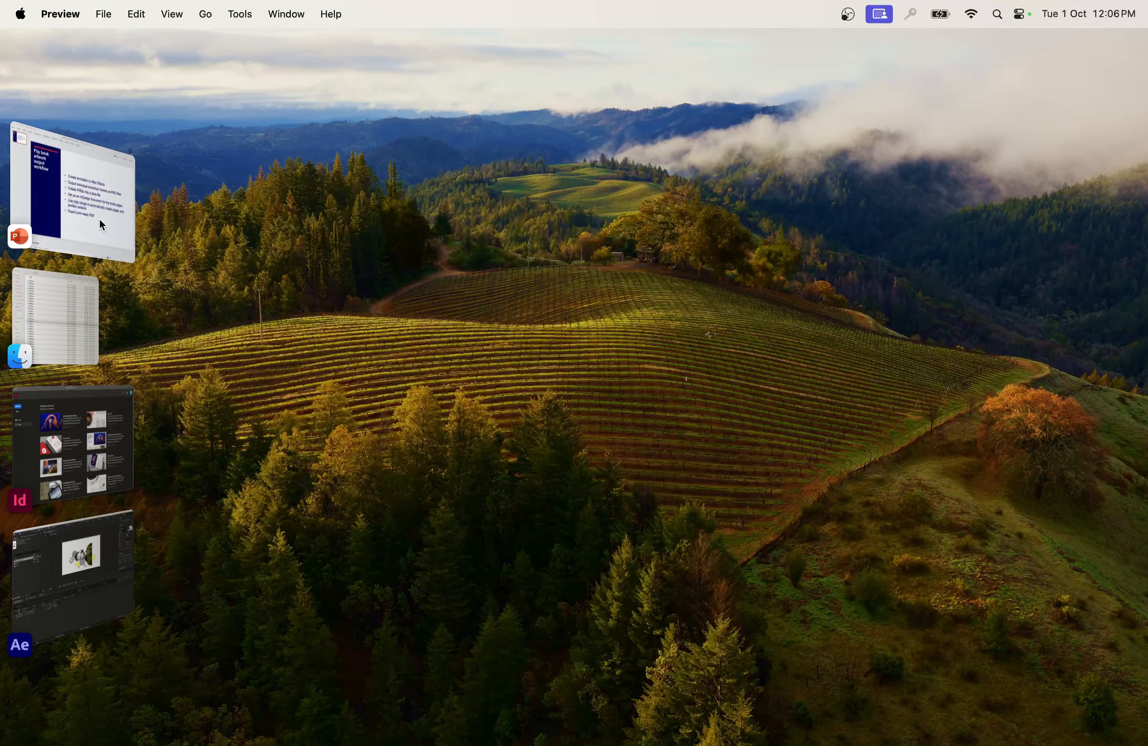
{"action": "left_click", "coordinate": [67, 325]}
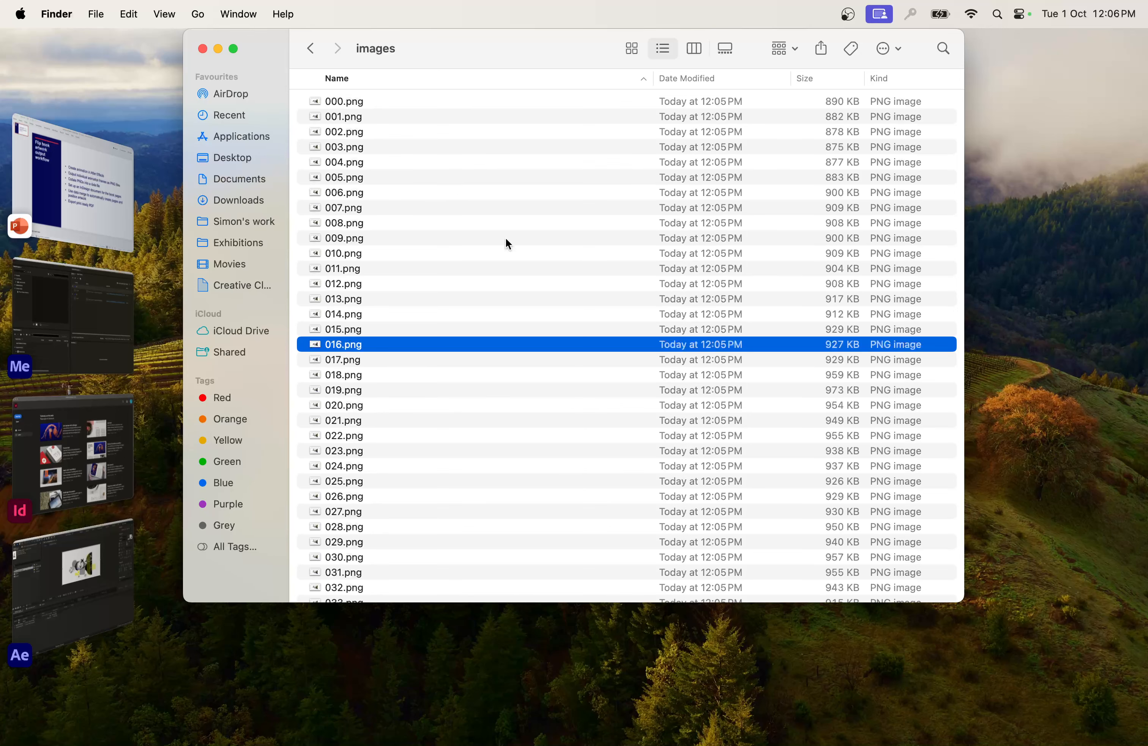
{"action": "double_click", "coordinate": [965, 602]}
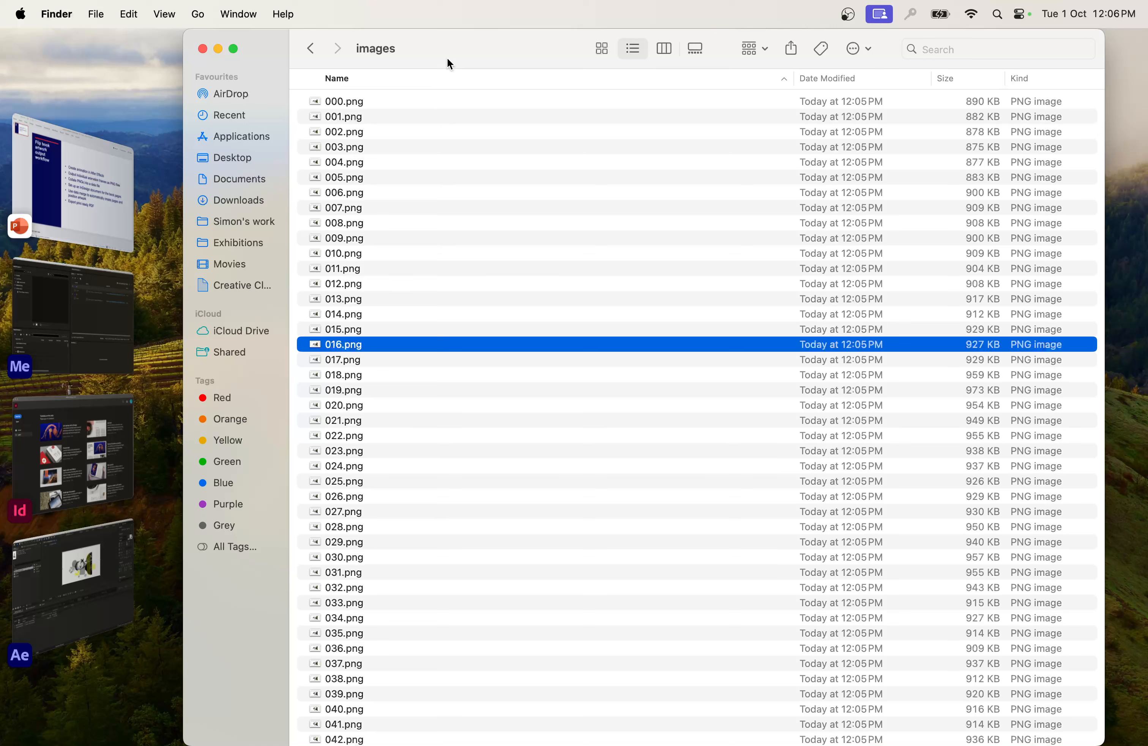
Search the installed apps for text and launch TextEdit
{"action": "mouse_move", "coordinate": [473, 741]}
{"action": "left_click", "coordinate": [140, 717]}
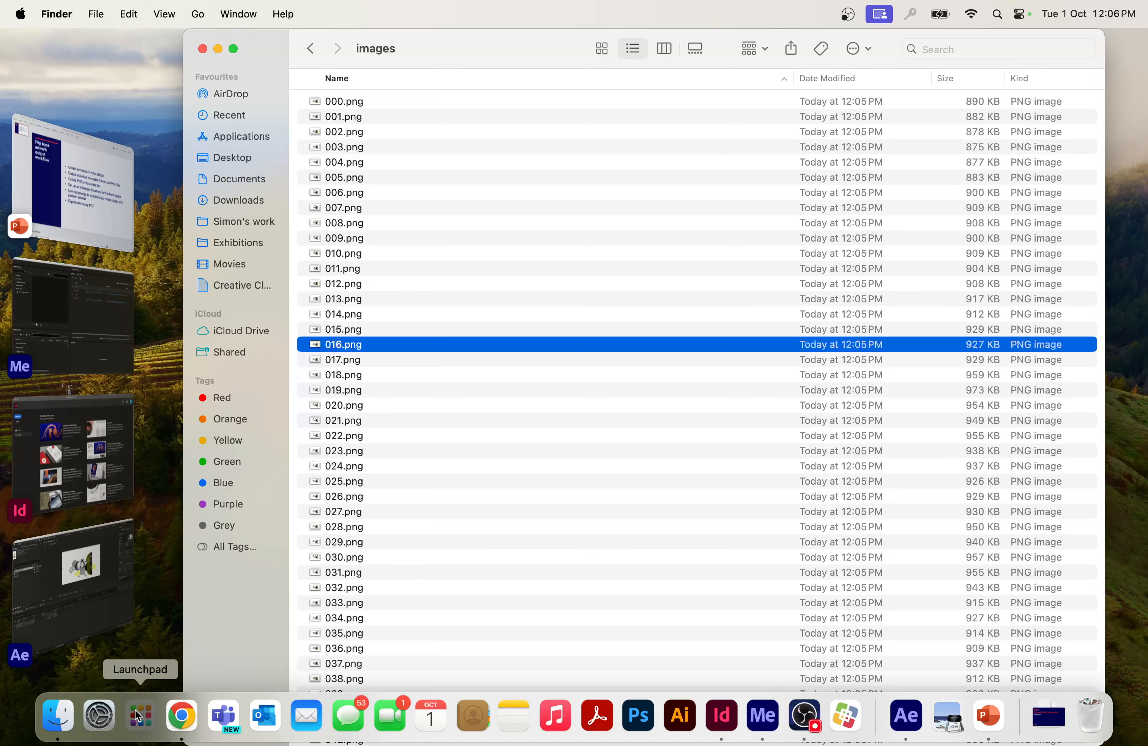
{"action": "type", "text": "te"}
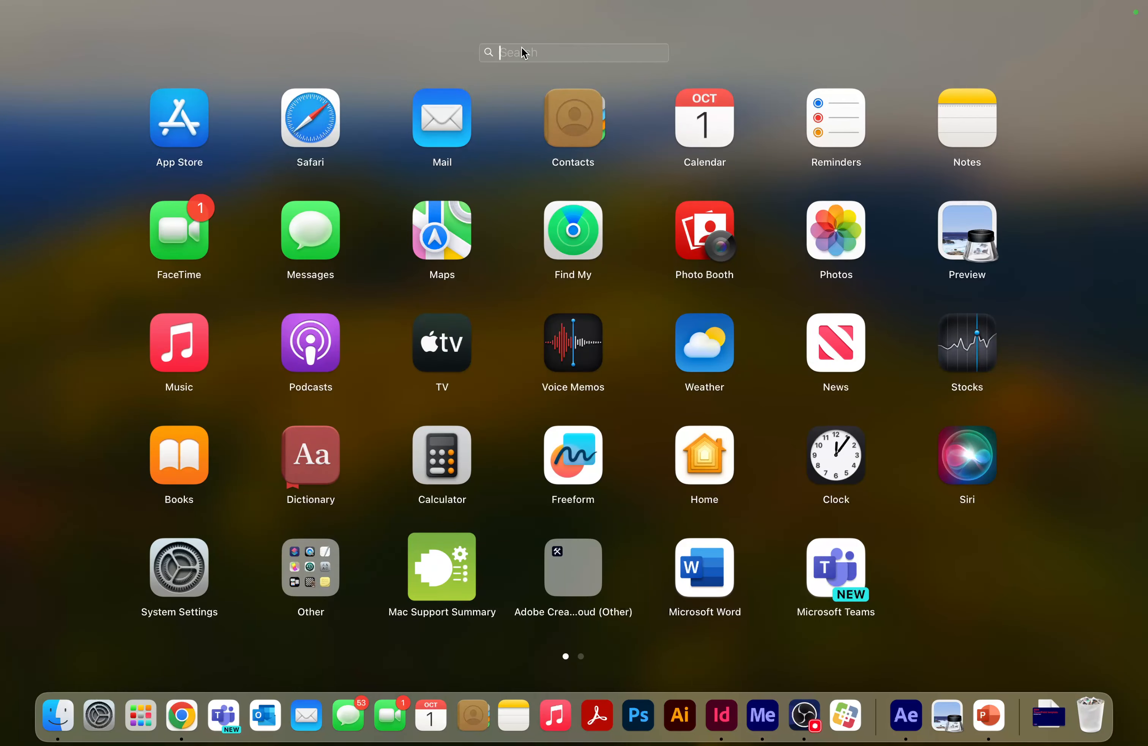
{"action": "type", "text": "xt"}
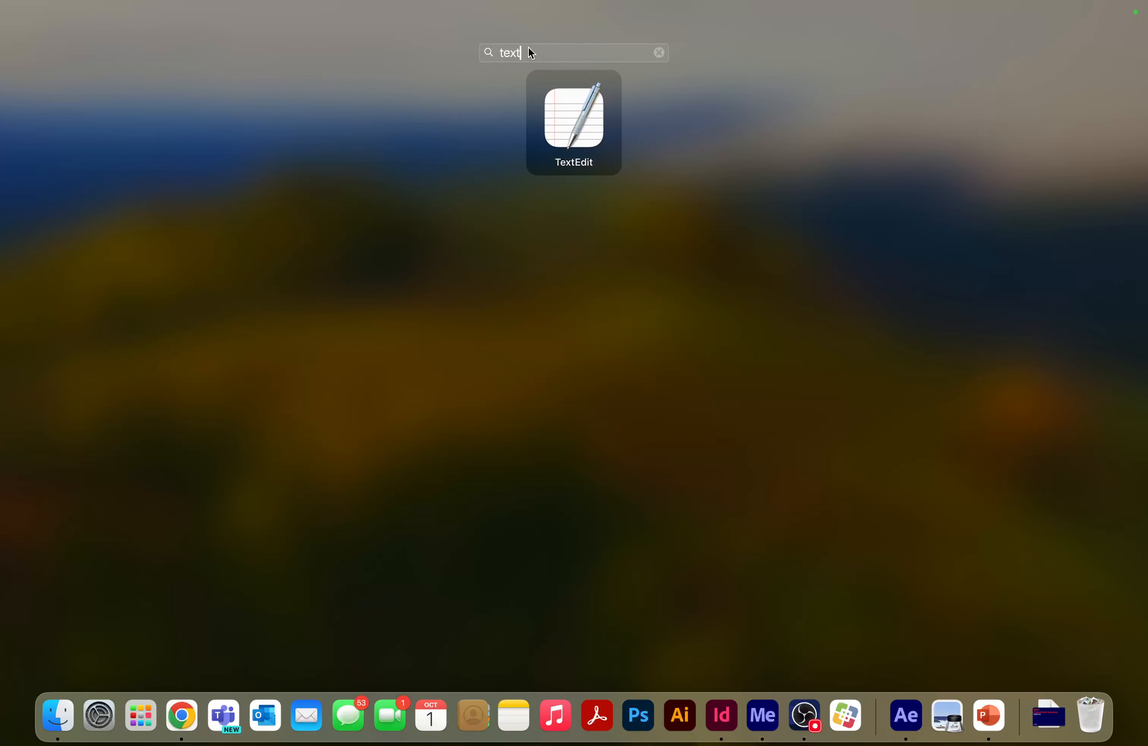
{"action": "left_click", "coordinate": [570, 116]}
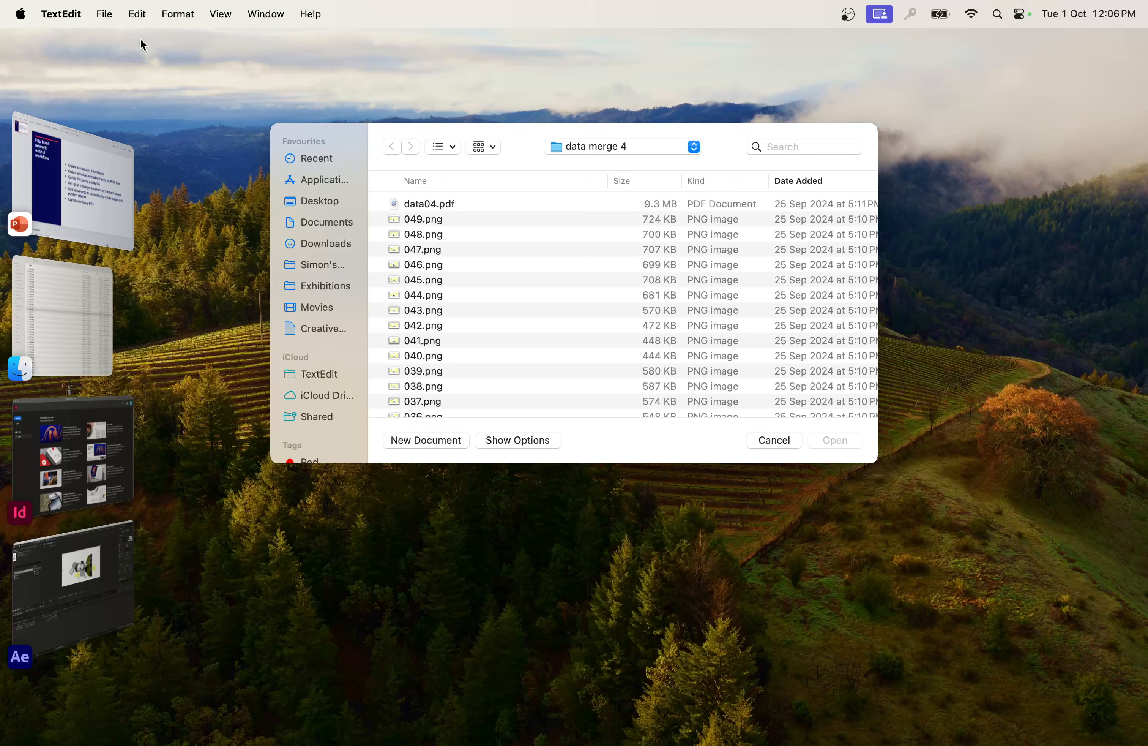
Check in TextEdit's settings which format new documents use, and close the settings
{"action": "left_click", "coordinate": [66, 12]}
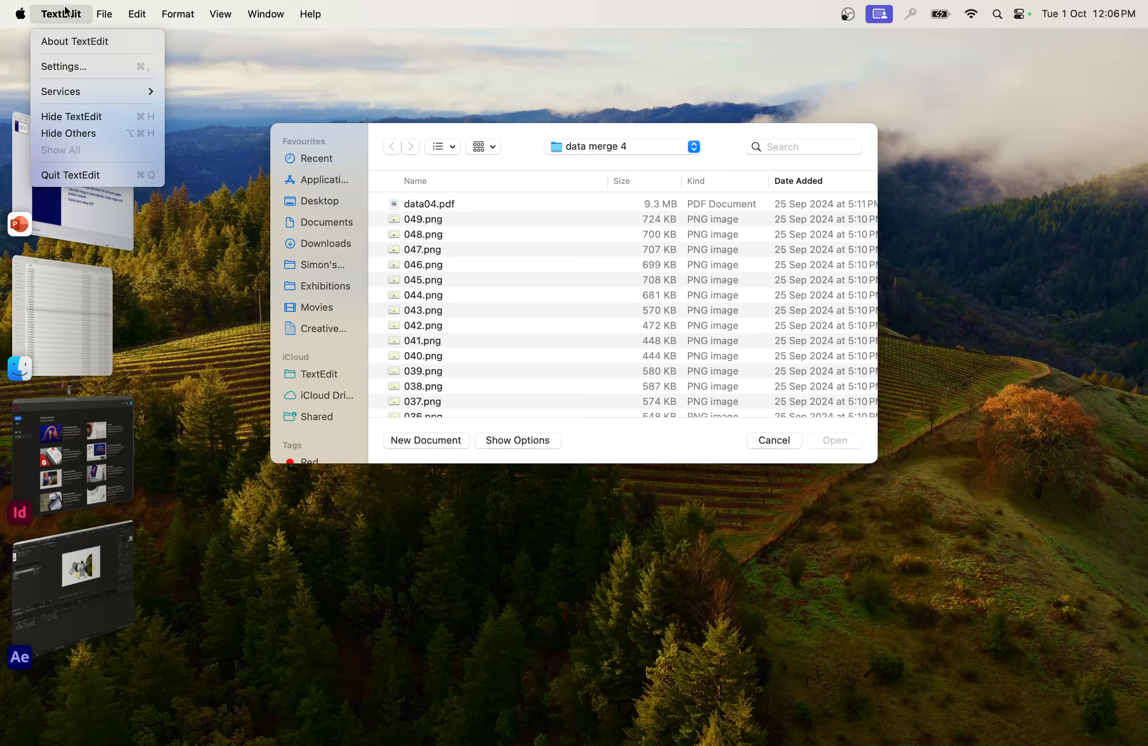
{"action": "left_click", "coordinate": [62, 70]}
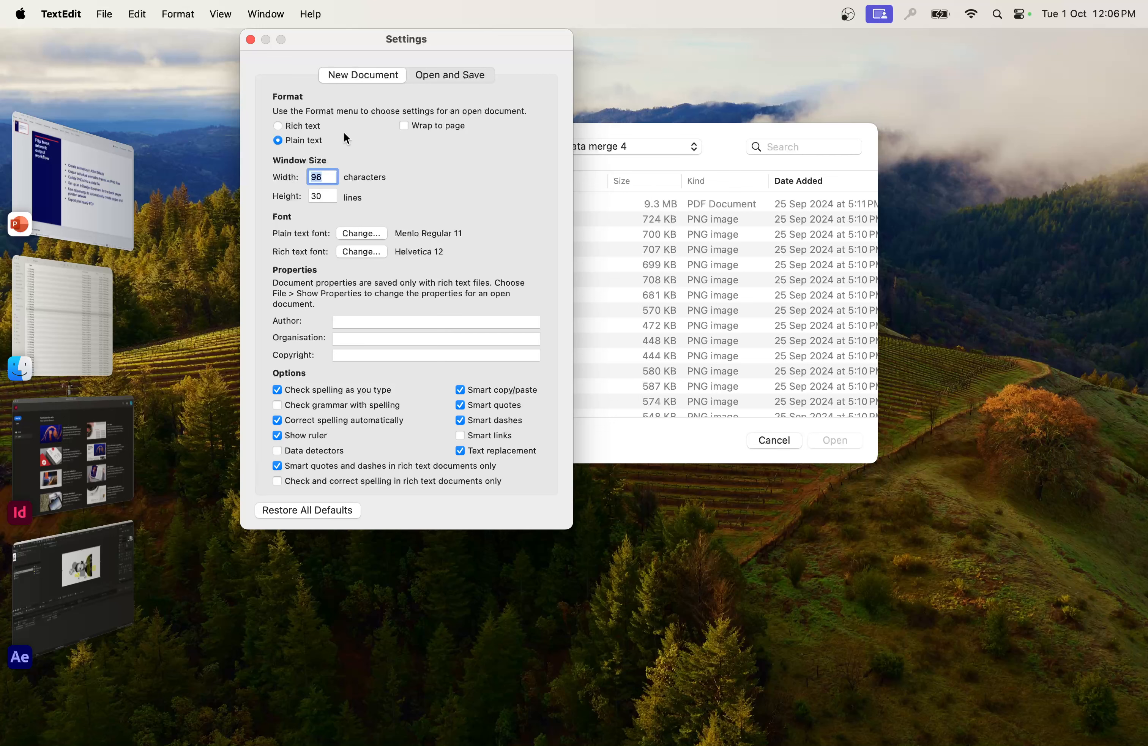
{"action": "left_click", "coordinate": [250, 40]}
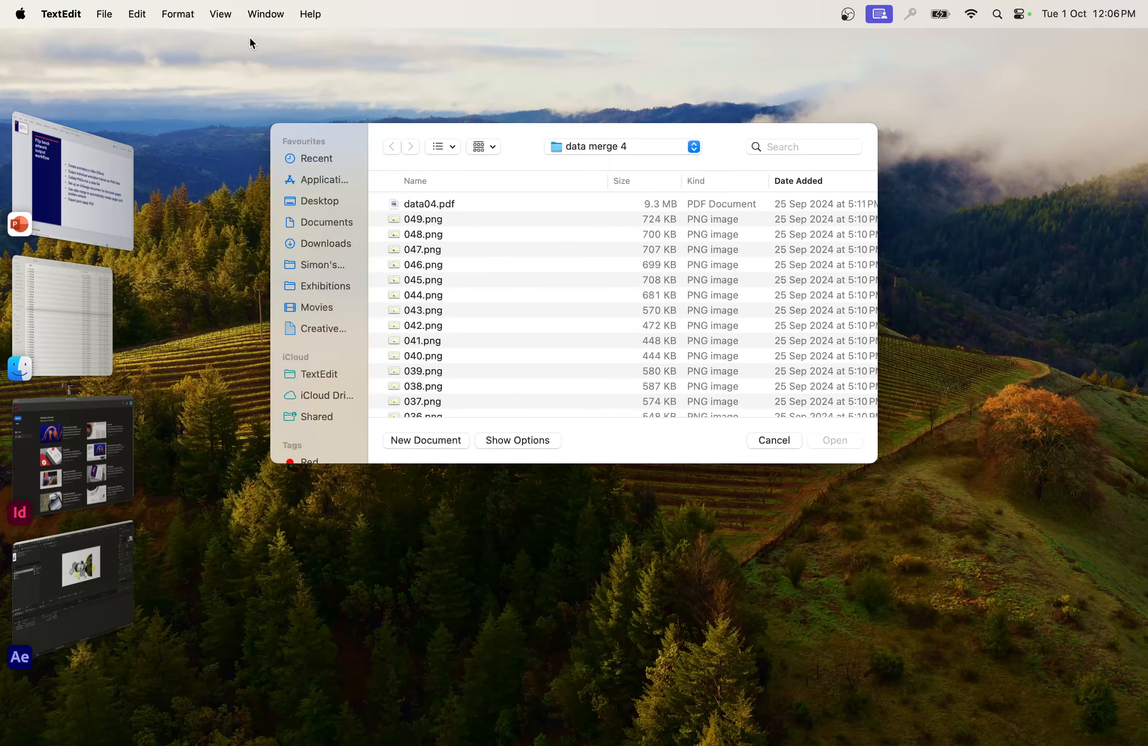
Switch to Finder and copy all files from 000.png to 049.png in the images folder
{"action": "left_click", "coordinate": [62, 318]}
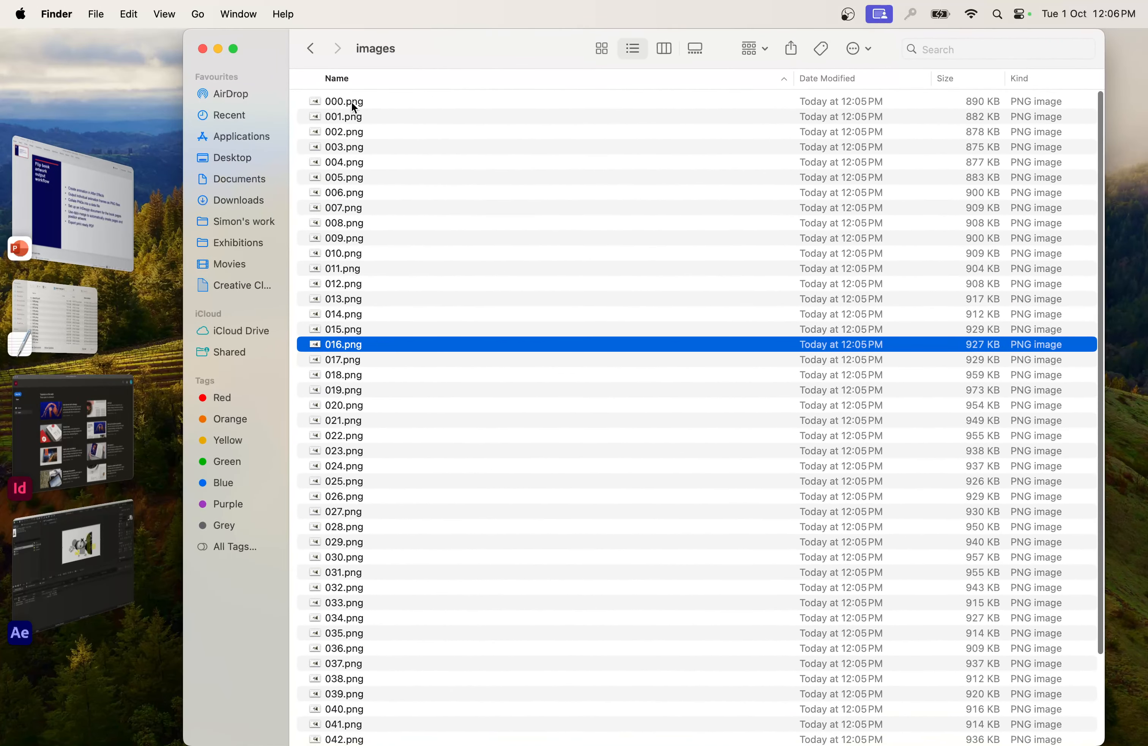
{"action": "left_click", "coordinate": [351, 102]}
{"action": "scroll", "coordinate": [402, 242], "scroll_direction": "down", "scroll_amount": 5}
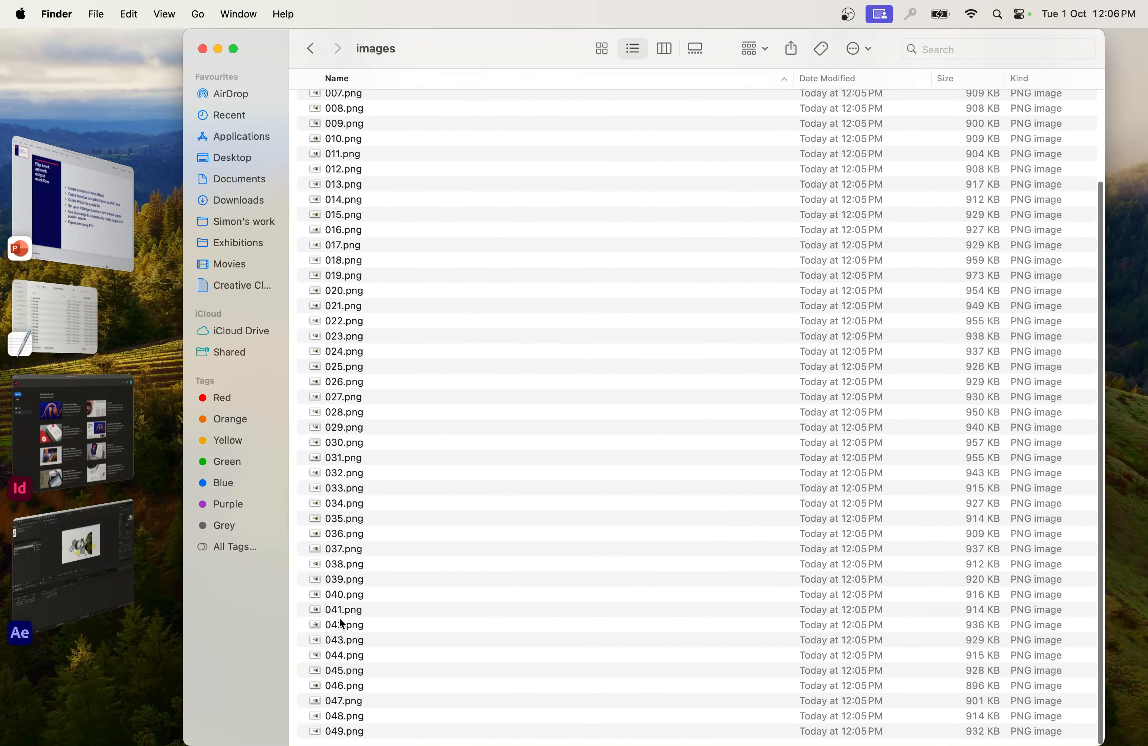
{"action": "left_click", "coordinate": [354, 733], "text": "shift"}
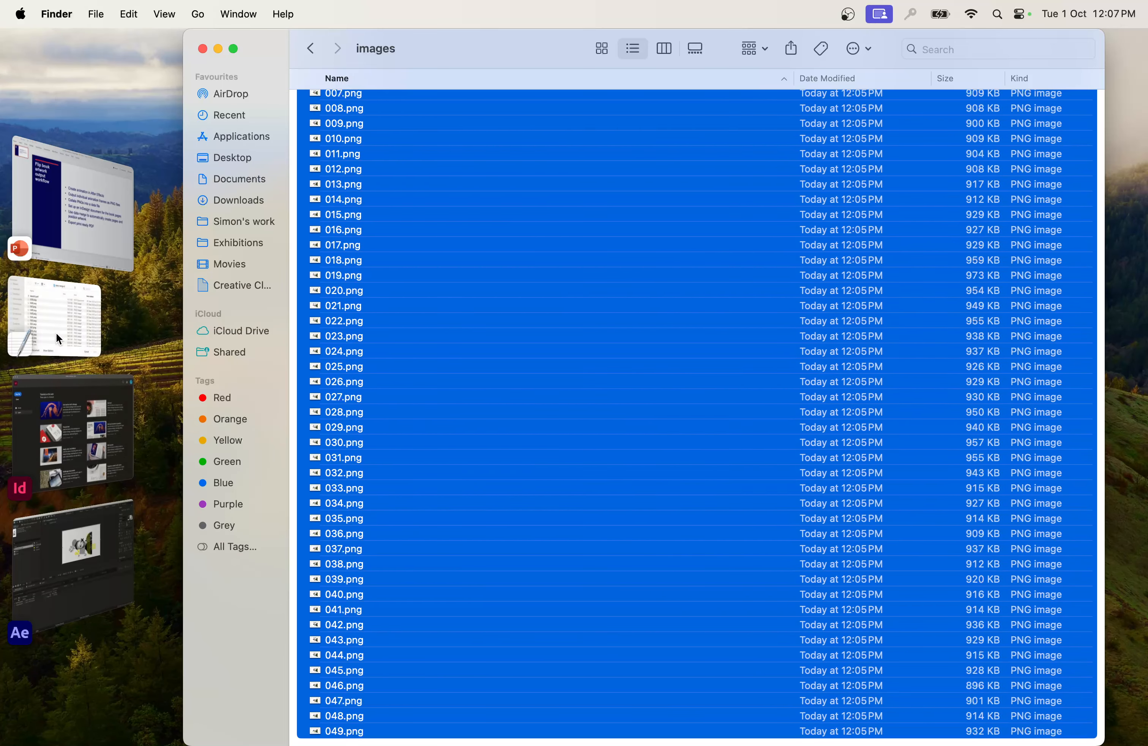
Switch to TextEdit and create a new document
{"action": "mouse_move", "coordinate": [473, 741]}
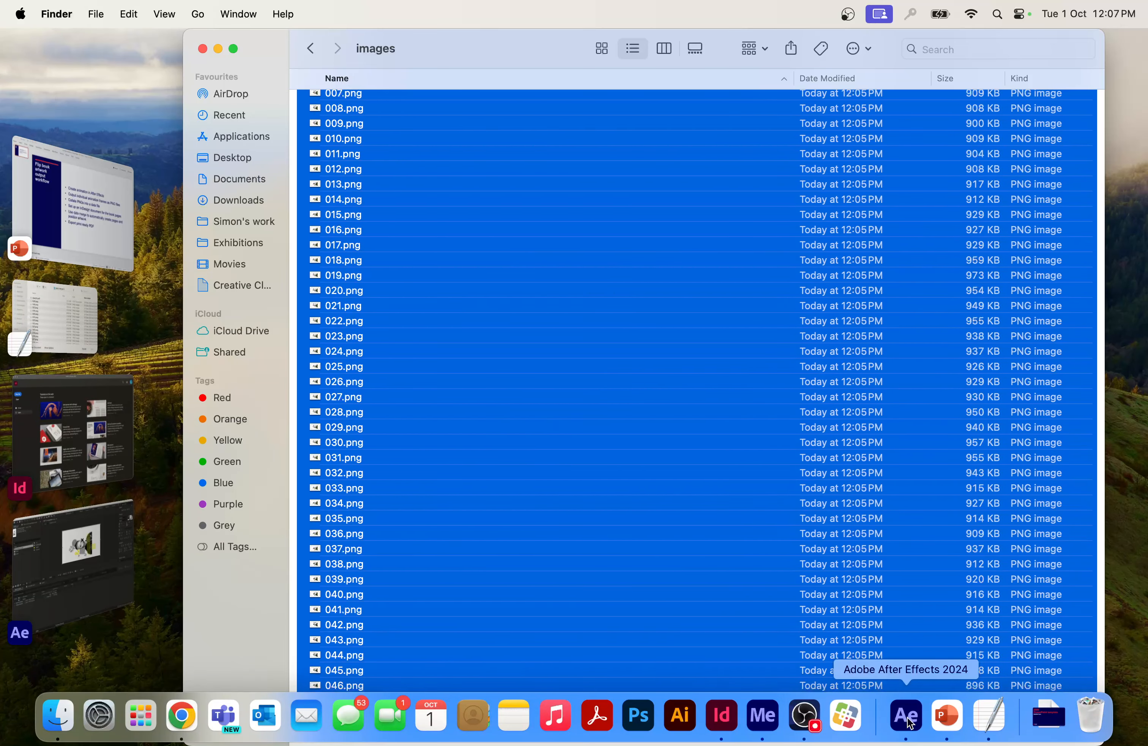
{"action": "left_click", "coordinate": [988, 722]}
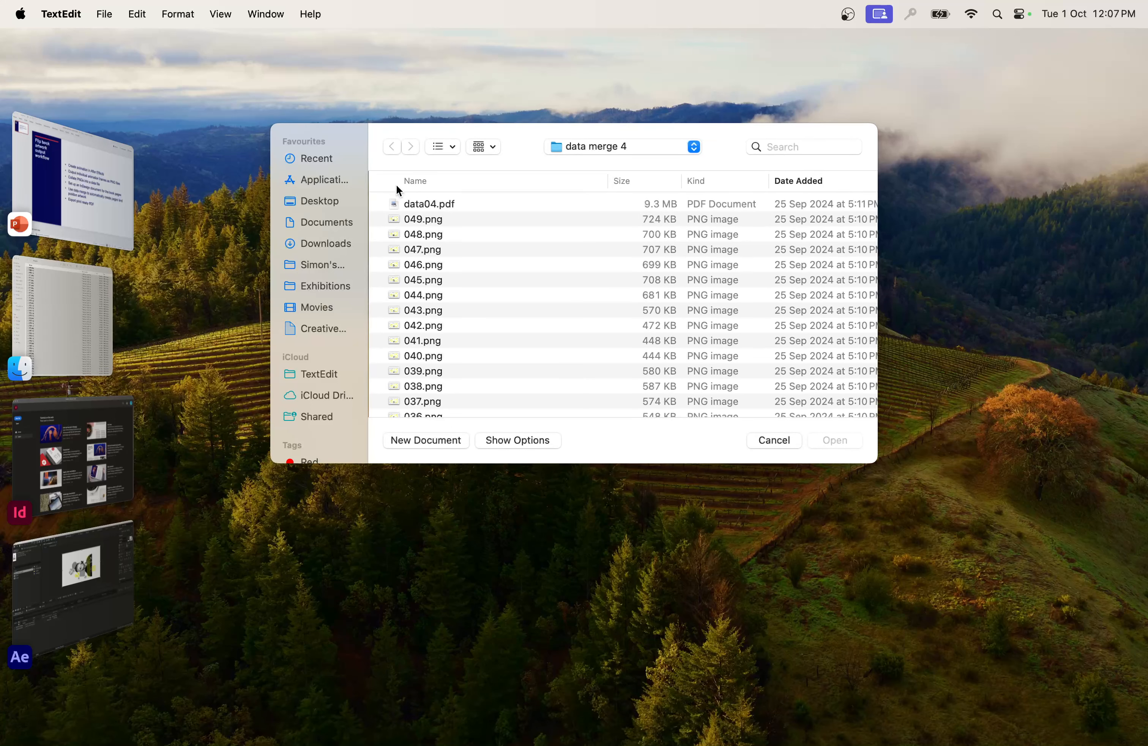
{"action": "left_click", "coordinate": [431, 441]}
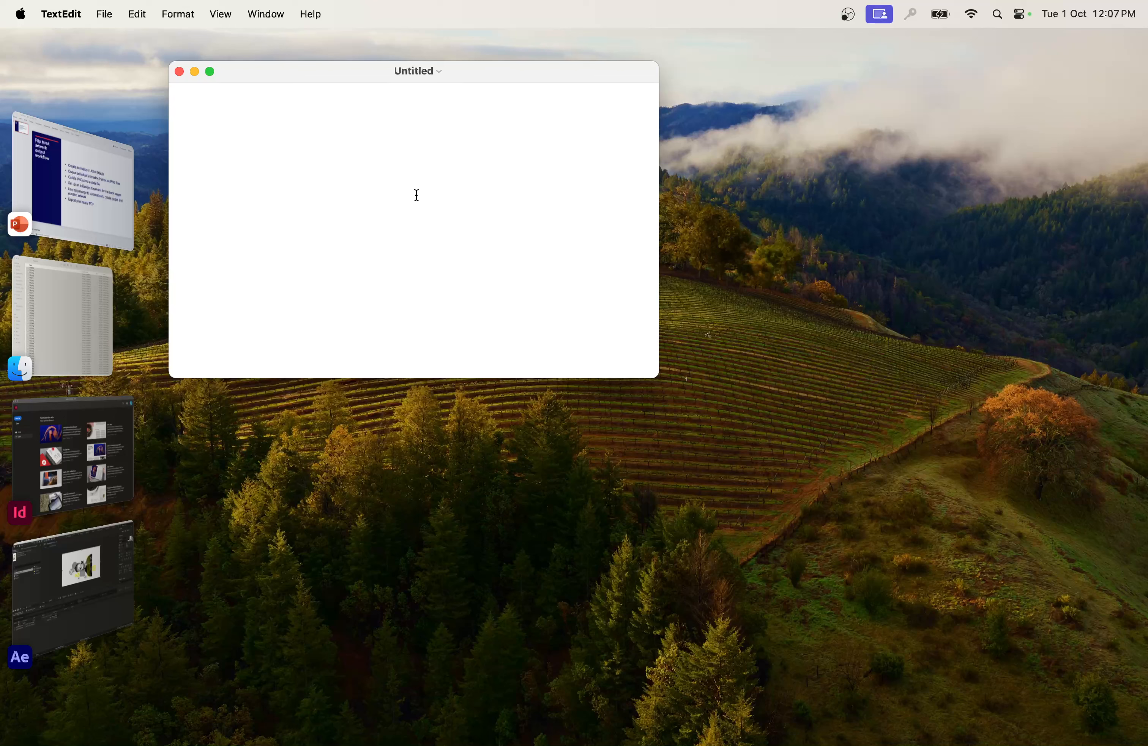
{"action": "type", "text": "@"}
{"action": "key", "text": "shift+super+t"}
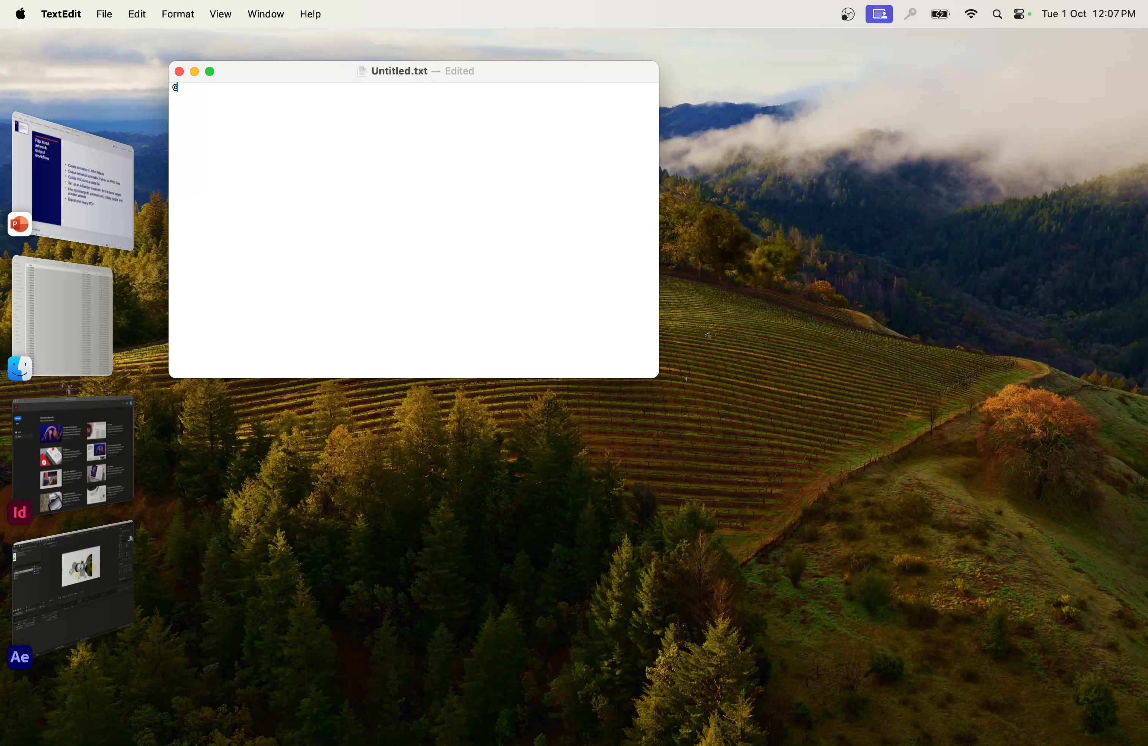
{"action": "type", "text": "images"}
{"action": "key", "text": "Return"}
{"action": "key", "text": "super+v"}
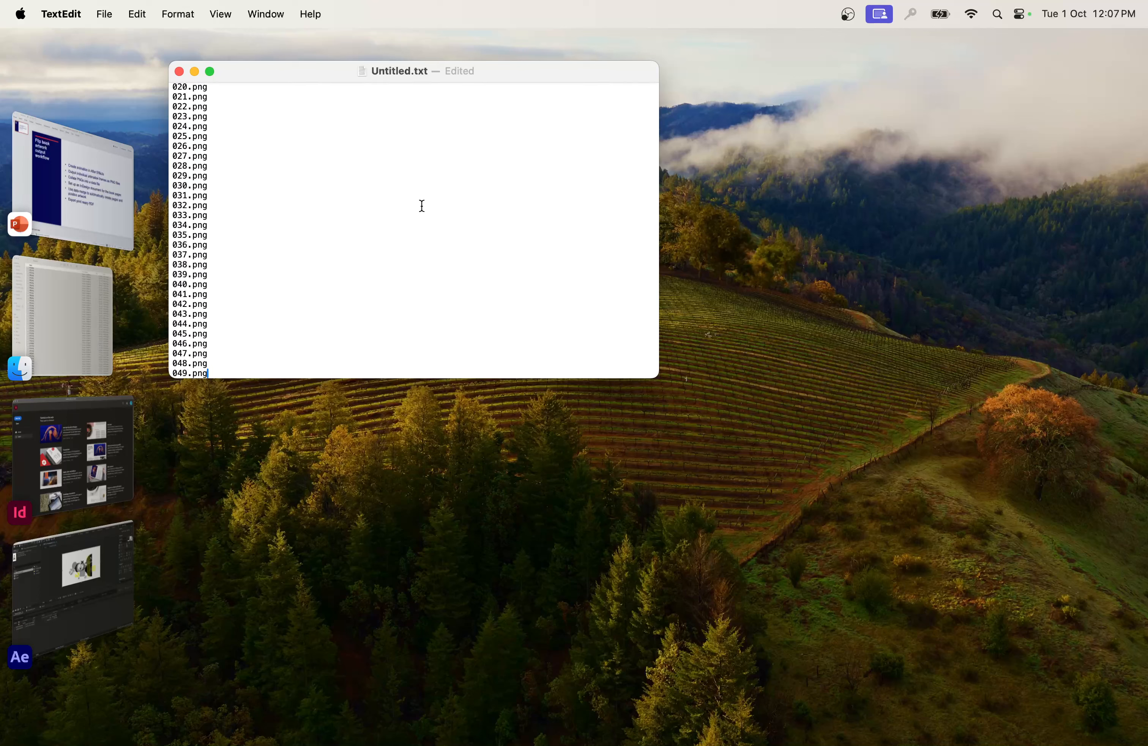
{"action": "scroll", "coordinate": [267, 183], "scroll_direction": "up", "scroll_amount": 7}
{"action": "left_click_drag", "start_coordinate": [179, 97], "coordinate": [217, 180]}
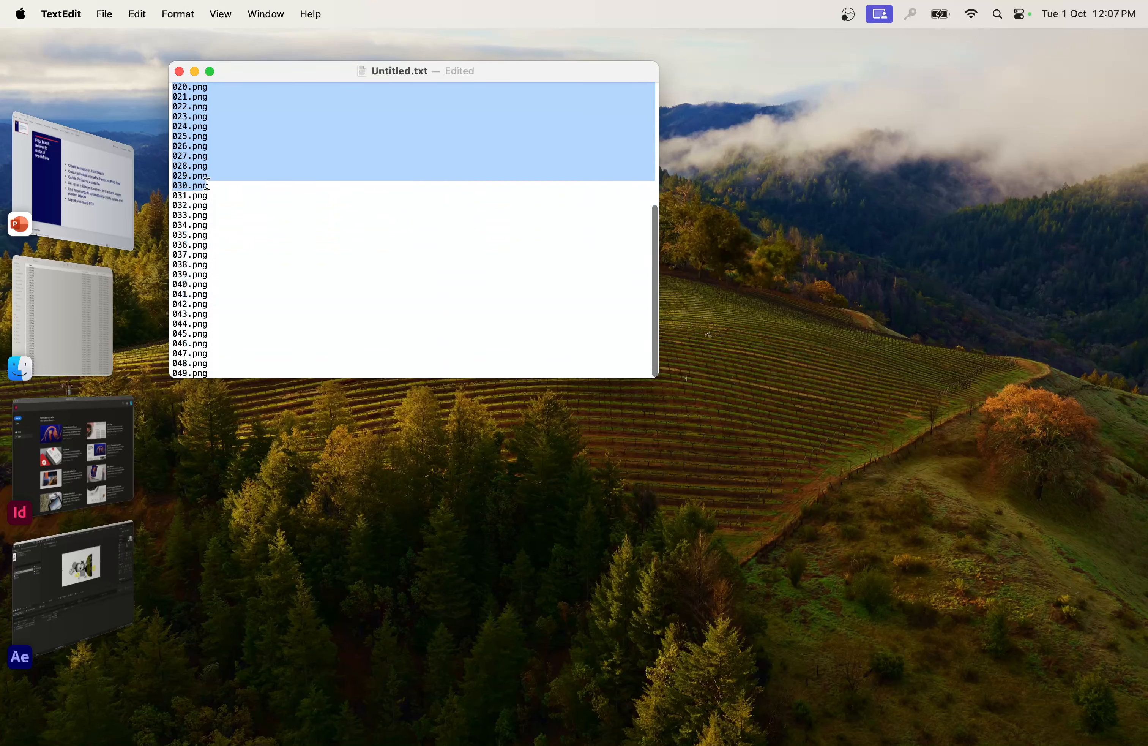
{"action": "scroll", "coordinate": [233, 187], "scroll_direction": "up", "scroll_amount": 5}
{"action": "left_click", "coordinate": [222, 92]}
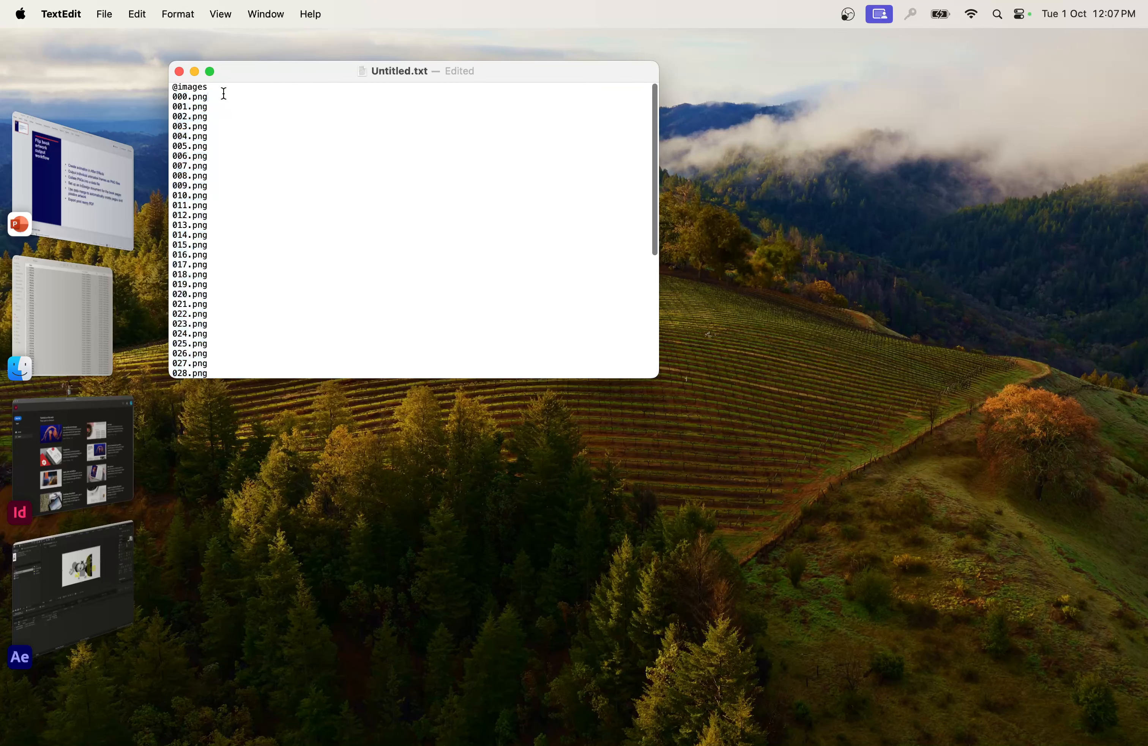
{"action": "left_click_drag", "start_coordinate": [221, 86], "coordinate": [164, 88]}
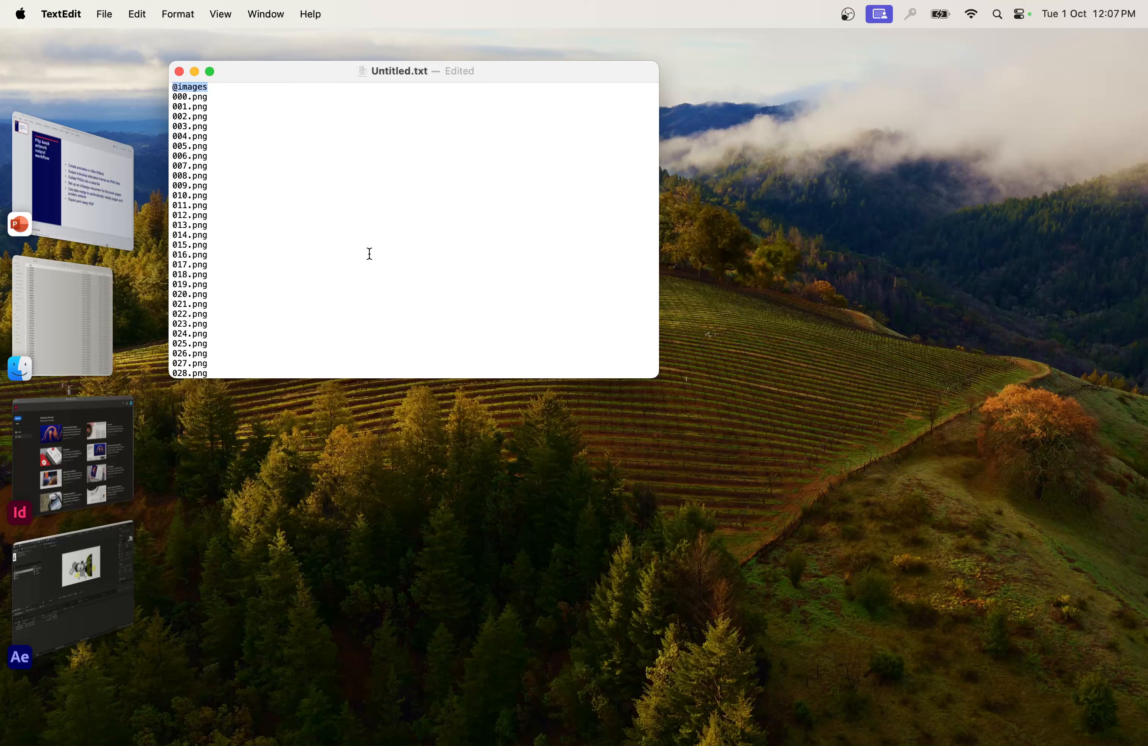
Save the text file as data.txt in the images folder
{"action": "left_click", "coordinate": [110, 12]}
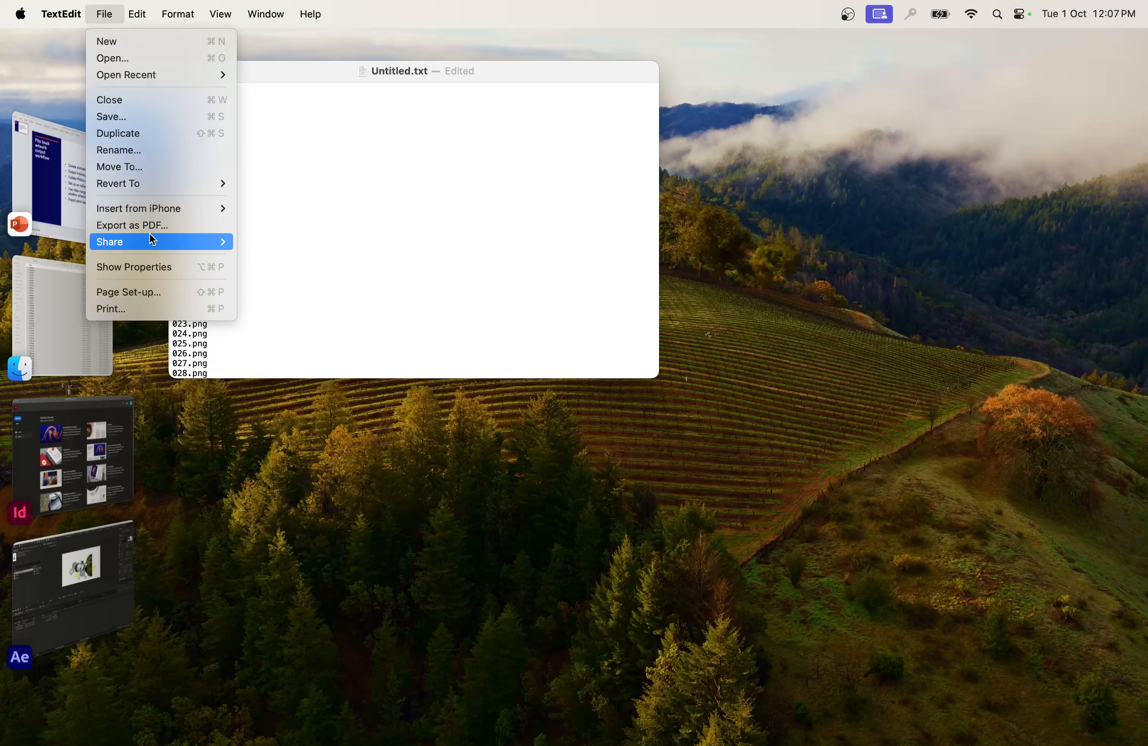
{"action": "left_click", "coordinate": [150, 115]}
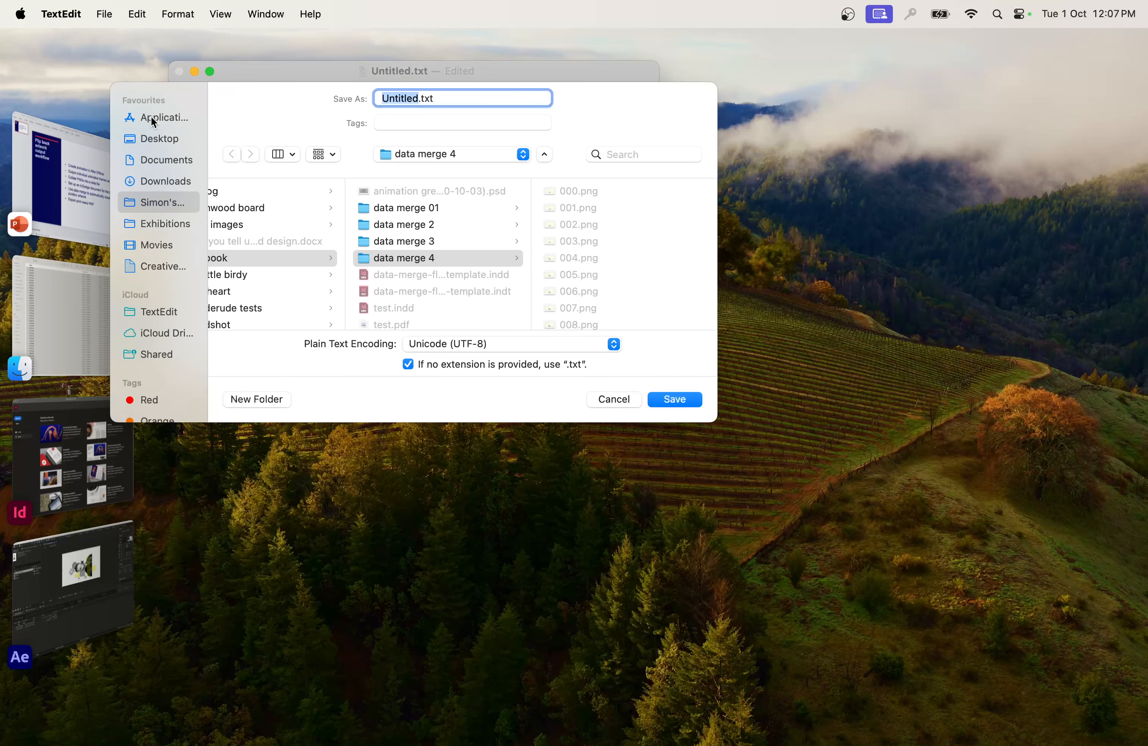
{"action": "left_click", "coordinate": [466, 154]}
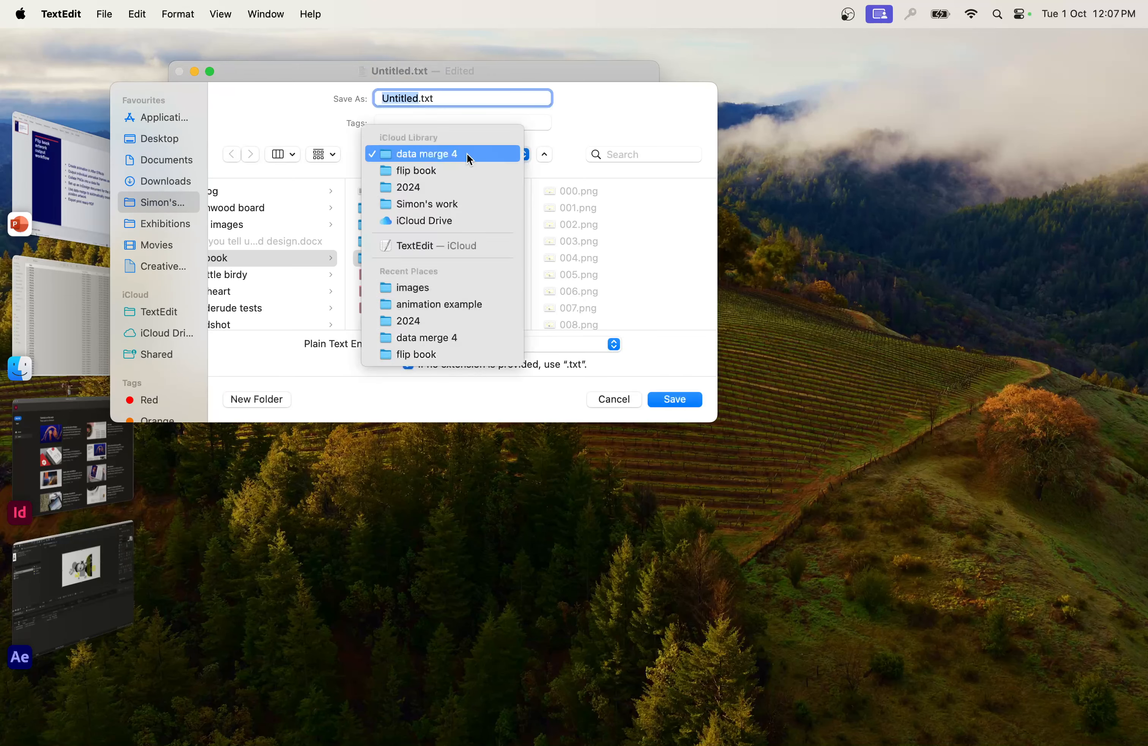
{"action": "left_click", "coordinate": [468, 289]}
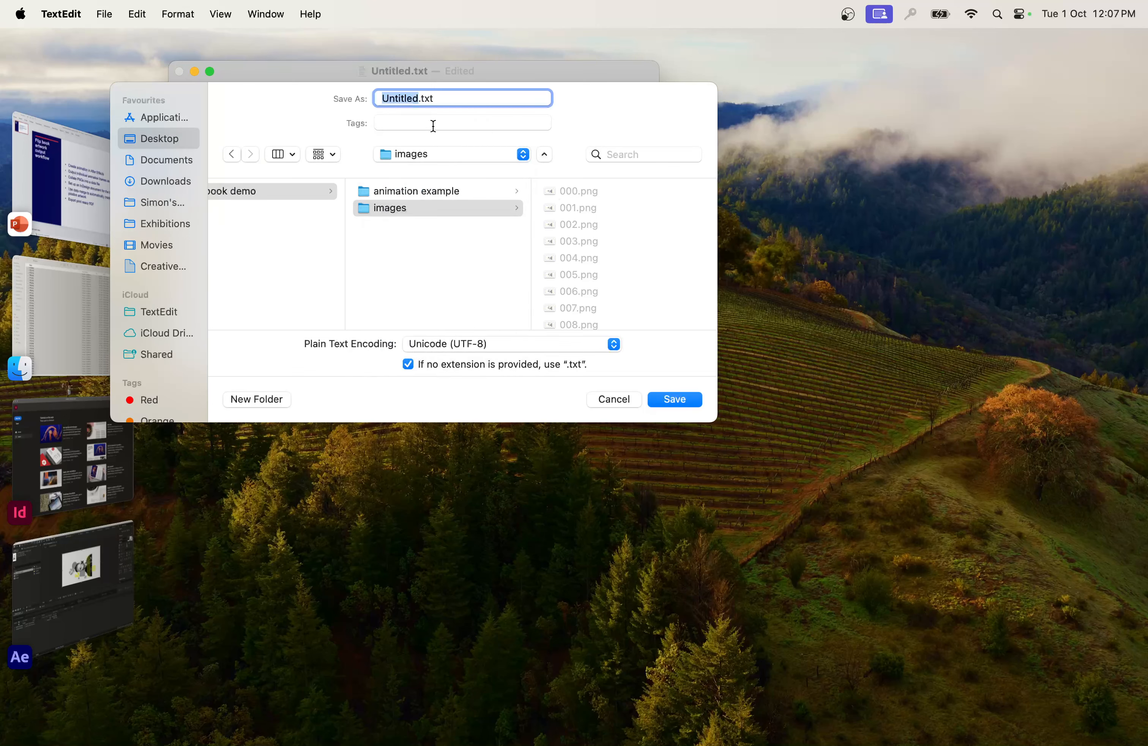
{"action": "type", "text": "data"}
{"action": "left_click", "coordinate": [676, 398]}
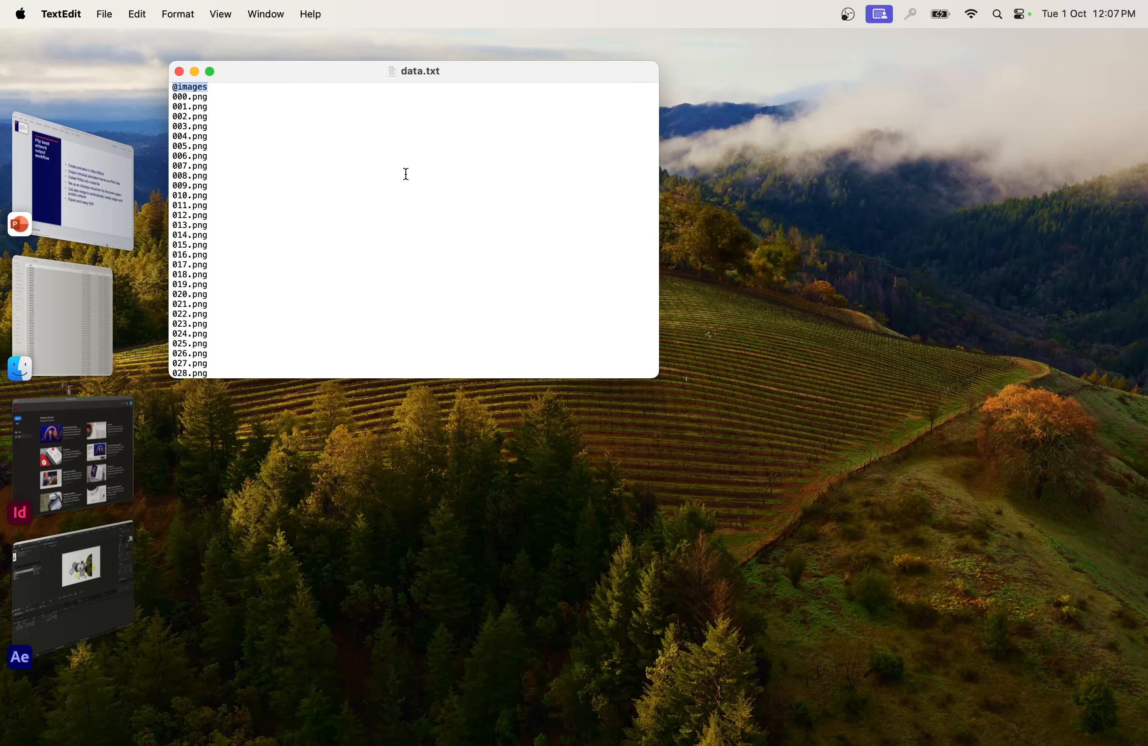
Switch to InDesign and start a new document 150 mm wide and 67.5 mm high, with units in millimetres
{"action": "left_click", "coordinate": [84, 456]}
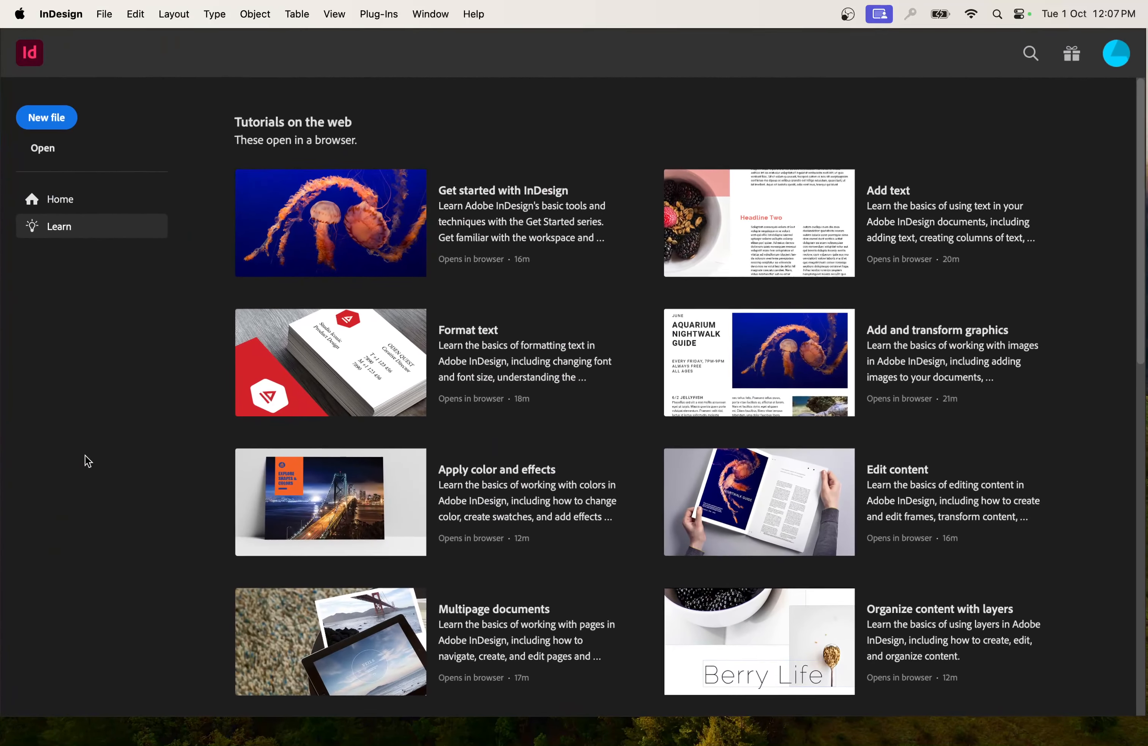
{"action": "left_click", "coordinate": [49, 119]}
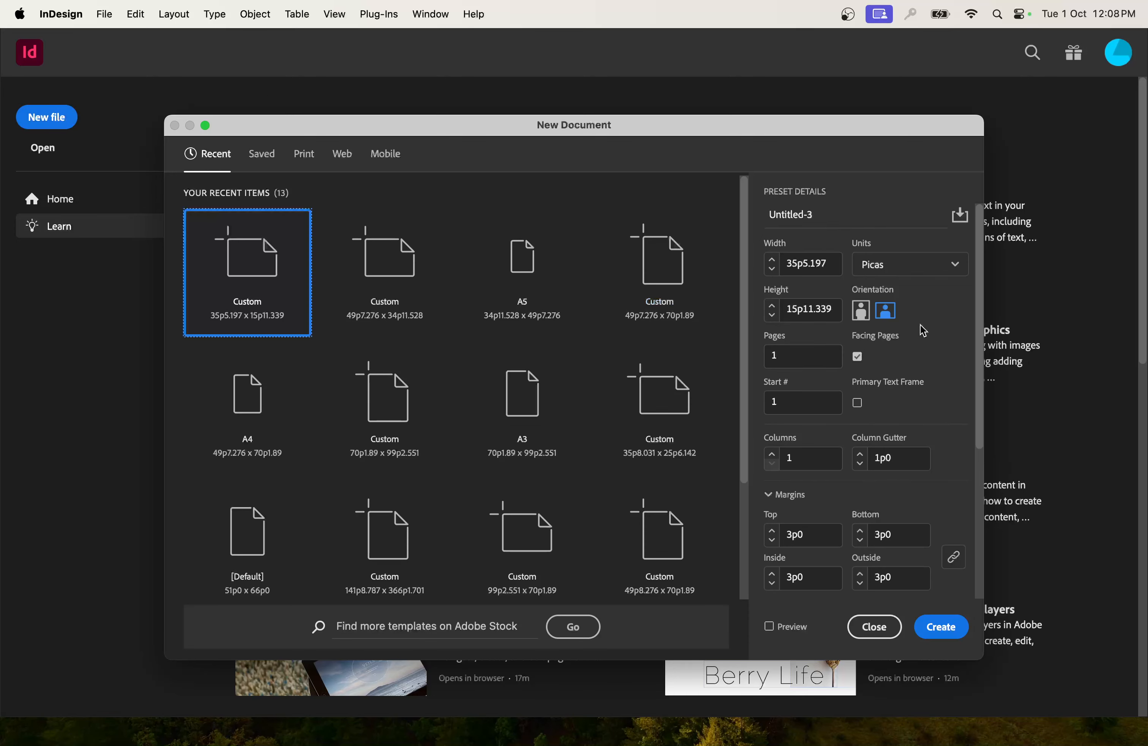
{"action": "left_click", "coordinate": [919, 266]}
{"action": "left_click", "coordinate": [916, 368]}
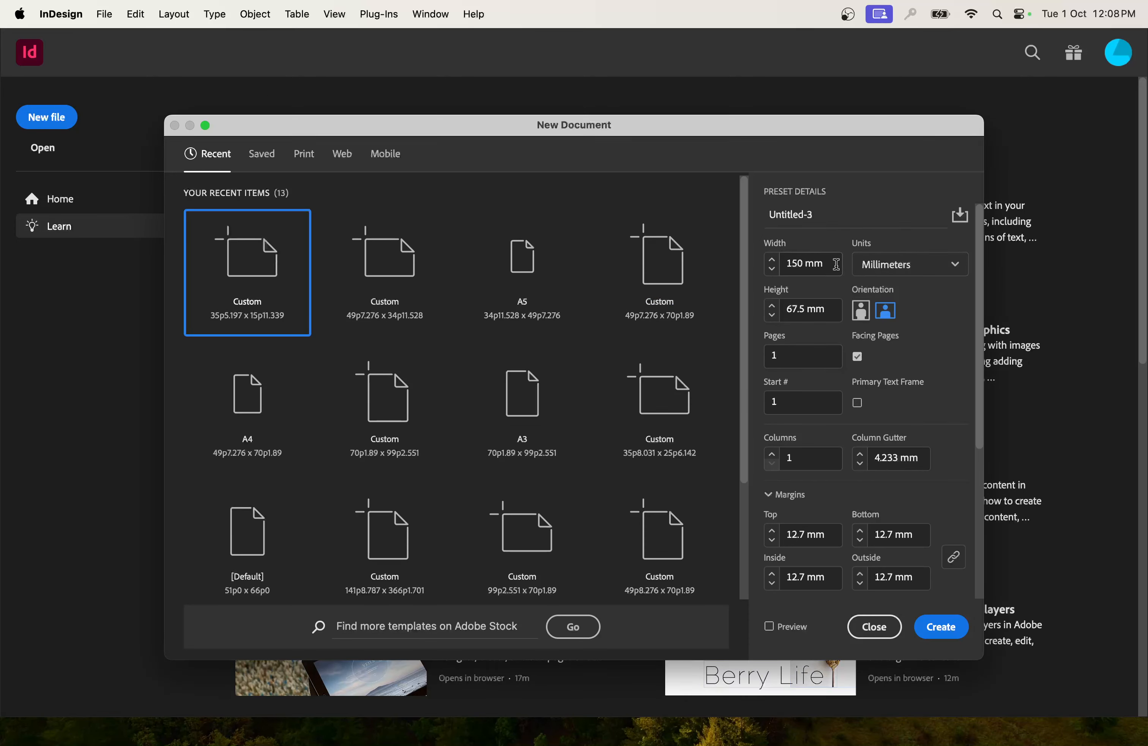
{"action": "left_click_drag", "start_coordinate": [836, 266], "coordinate": [771, 266]}
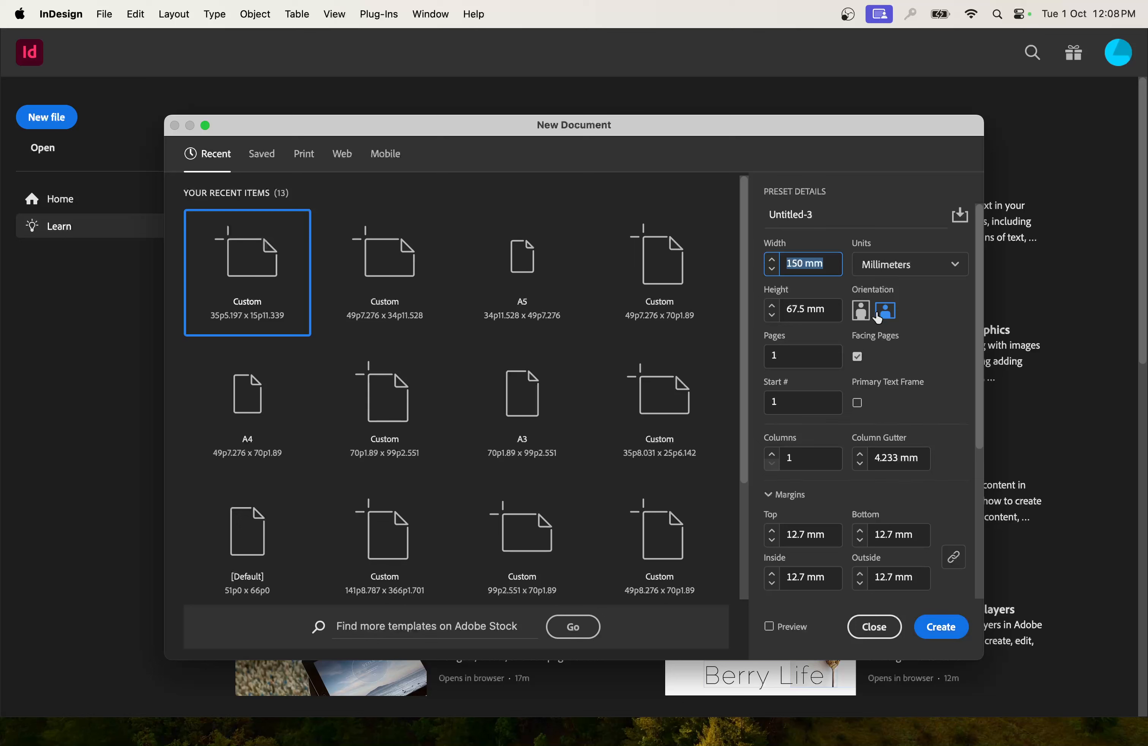
Turn off facing pages, set all margins to 0 mm, and create the document
{"action": "left_click", "coordinate": [858, 357]}
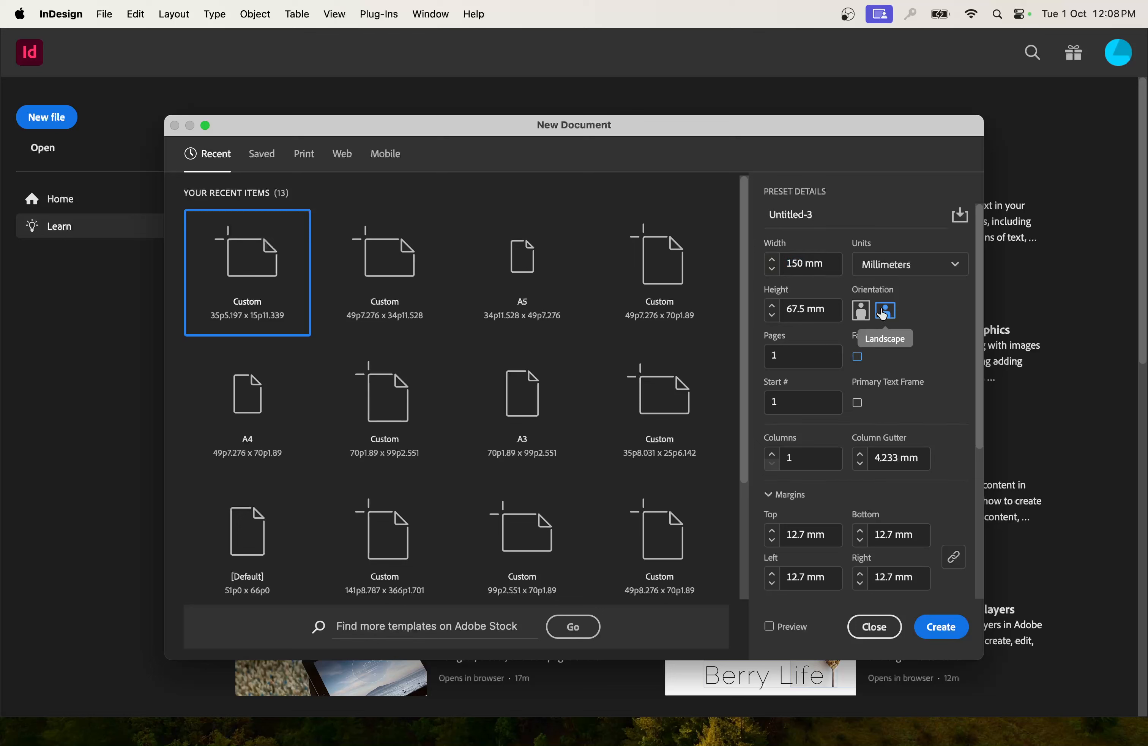
{"action": "left_click_drag", "start_coordinate": [831, 533], "coordinate": [786, 533]}
{"action": "type", "text": "0"}
{"action": "left_click_drag", "start_coordinate": [916, 541], "coordinate": [914, 541]}
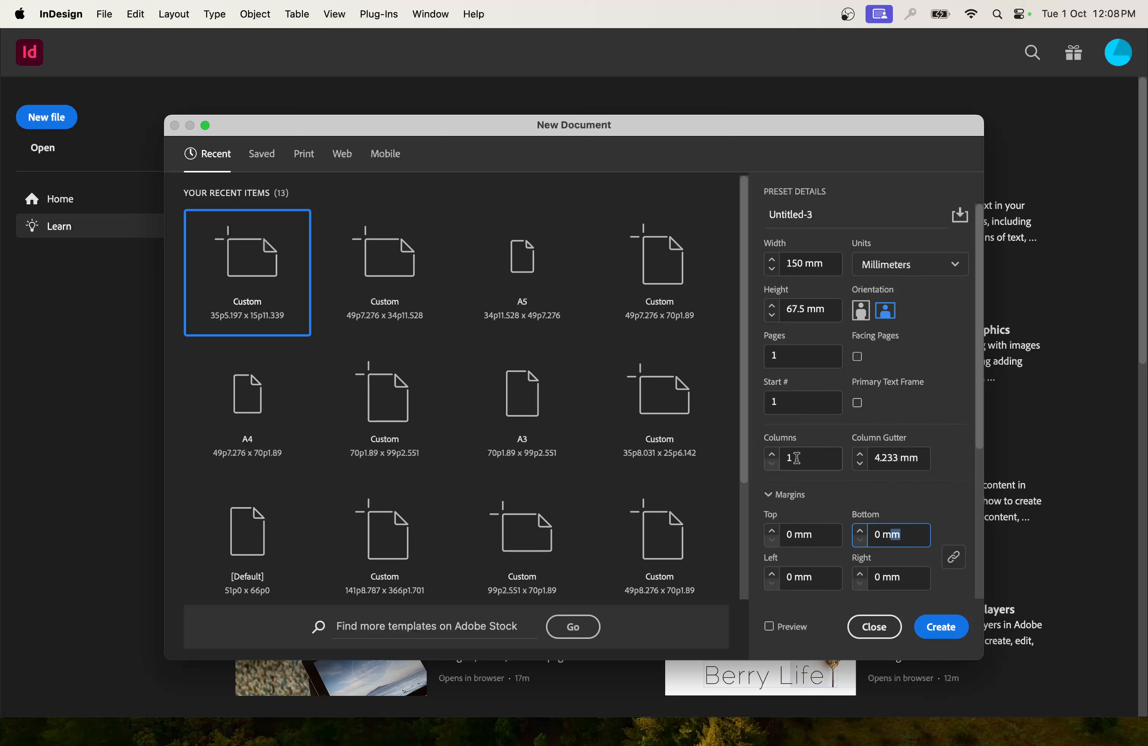
{"action": "left_click", "coordinate": [945, 629]}
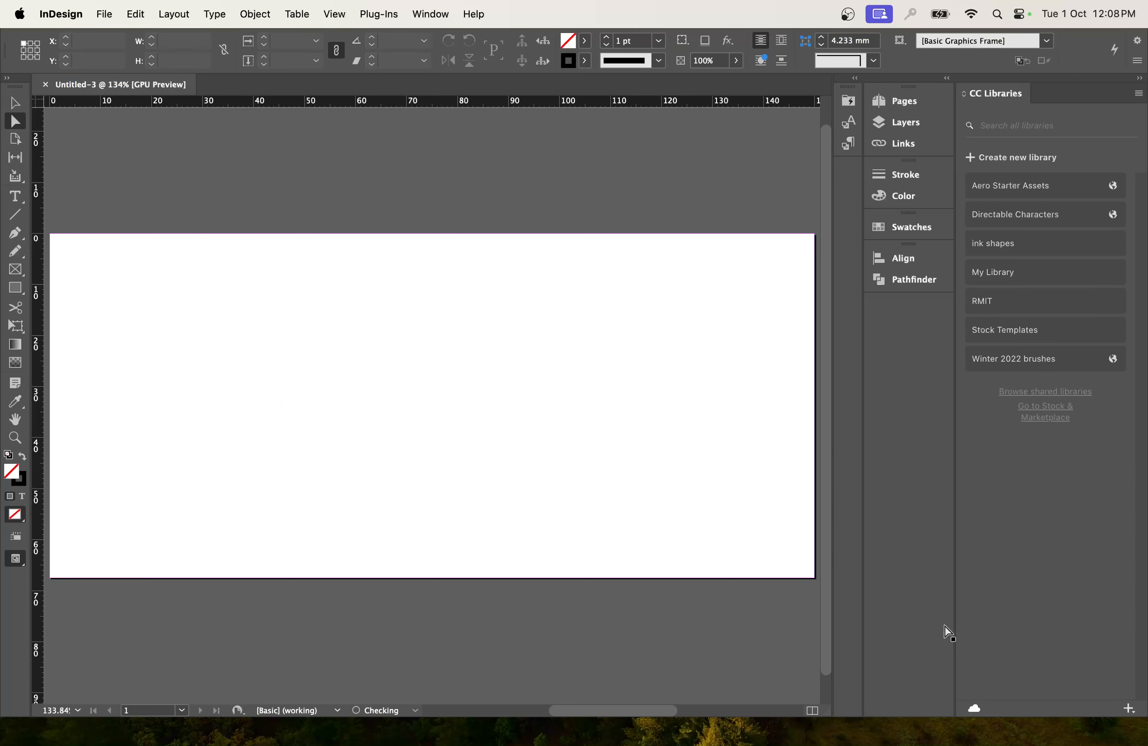
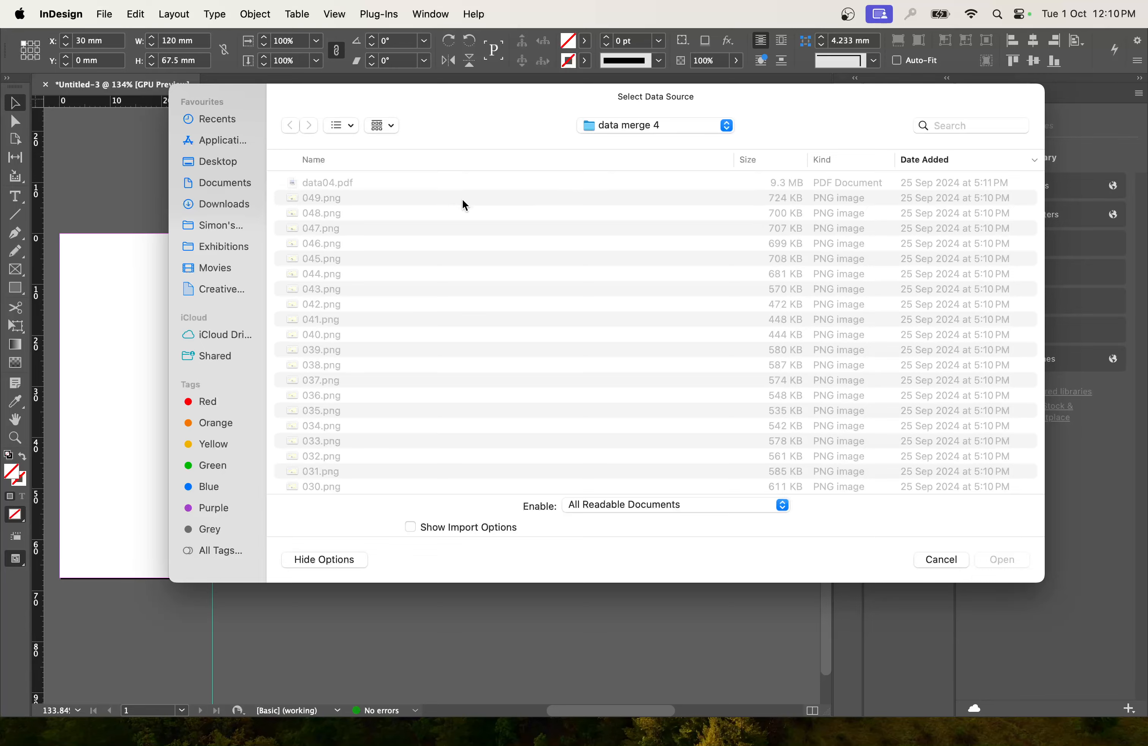
Switch to TextEdit and duplicate the data.txt document
{"action": "key", "text": "super+Tab"}
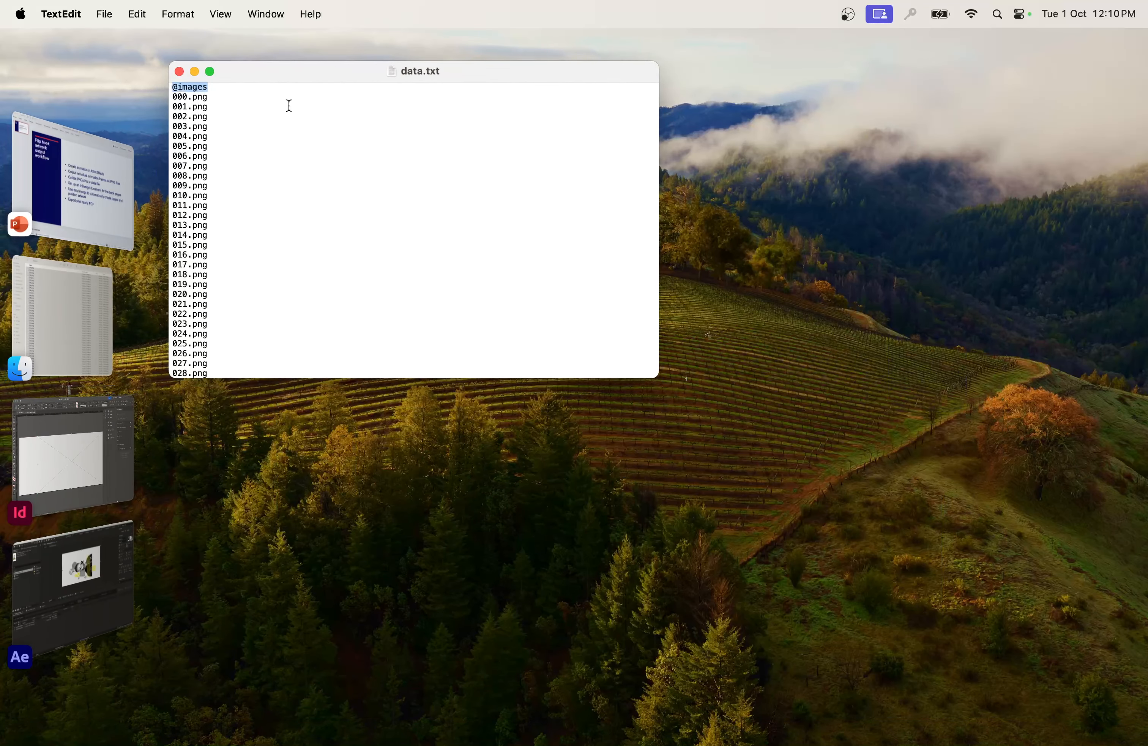
{"action": "left_click", "coordinate": [105, 14]}
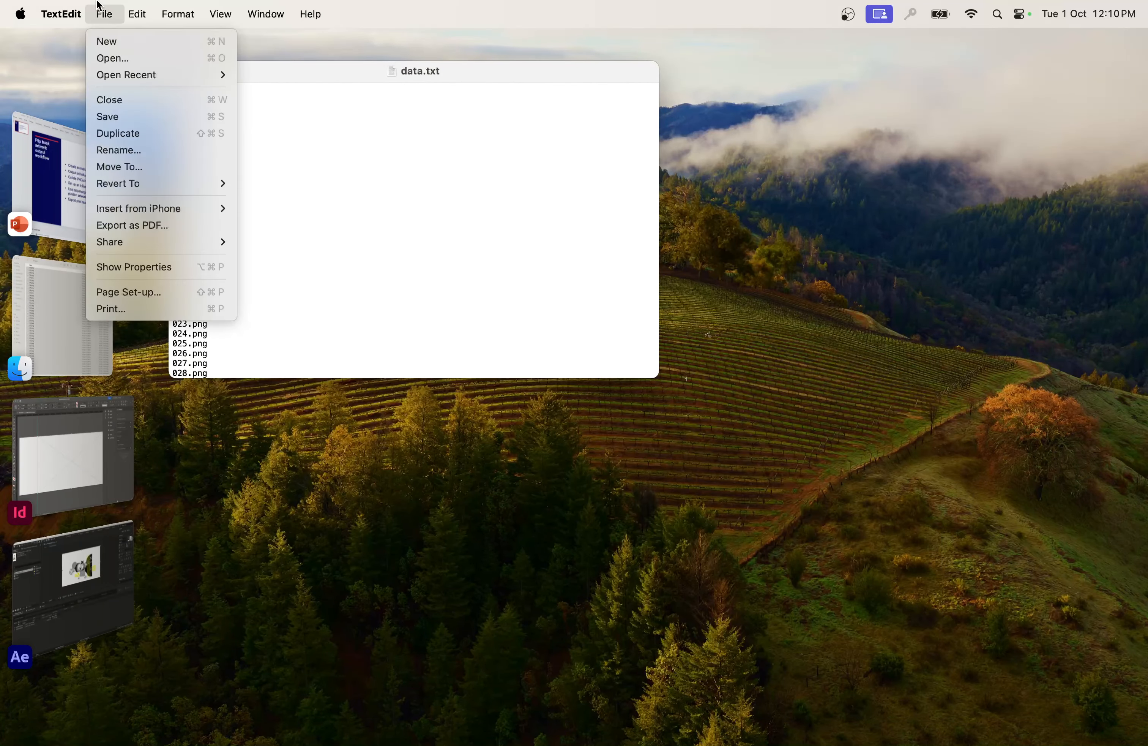
{"action": "mouse_move", "coordinate": [61, 14]}
{"action": "mouse_move", "coordinate": [104, 13]}
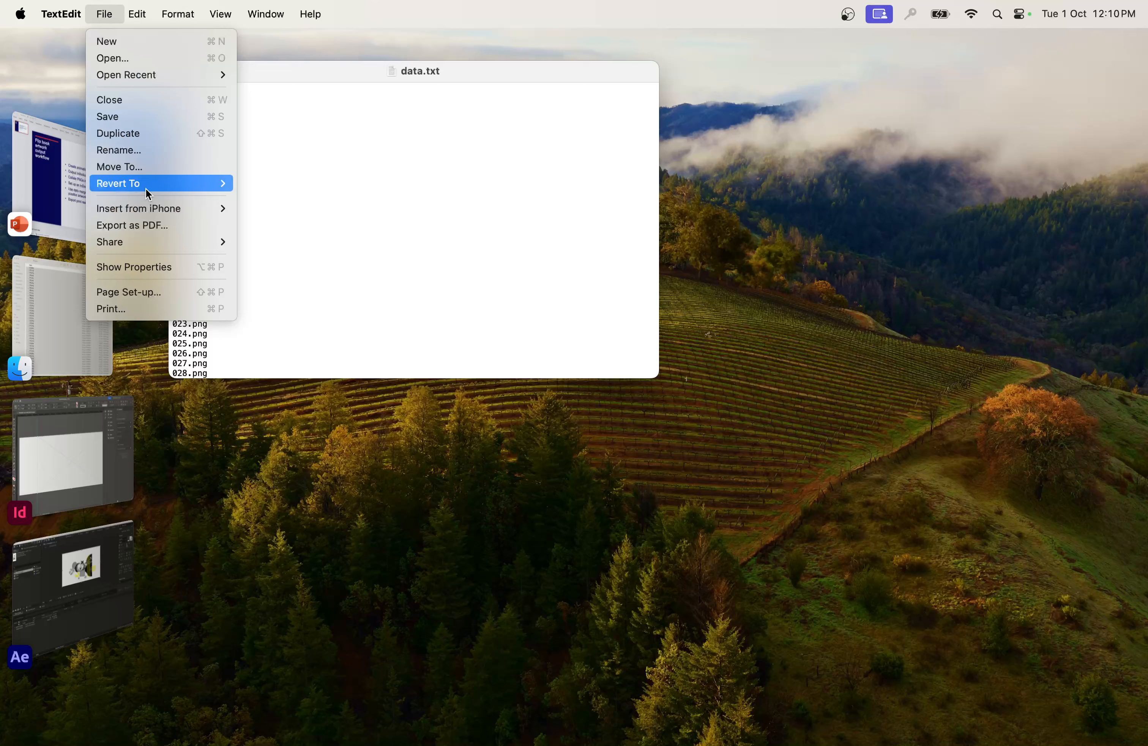
{"action": "mouse_move", "coordinate": [148, 241]}
{"action": "mouse_move", "coordinate": [144, 185]}
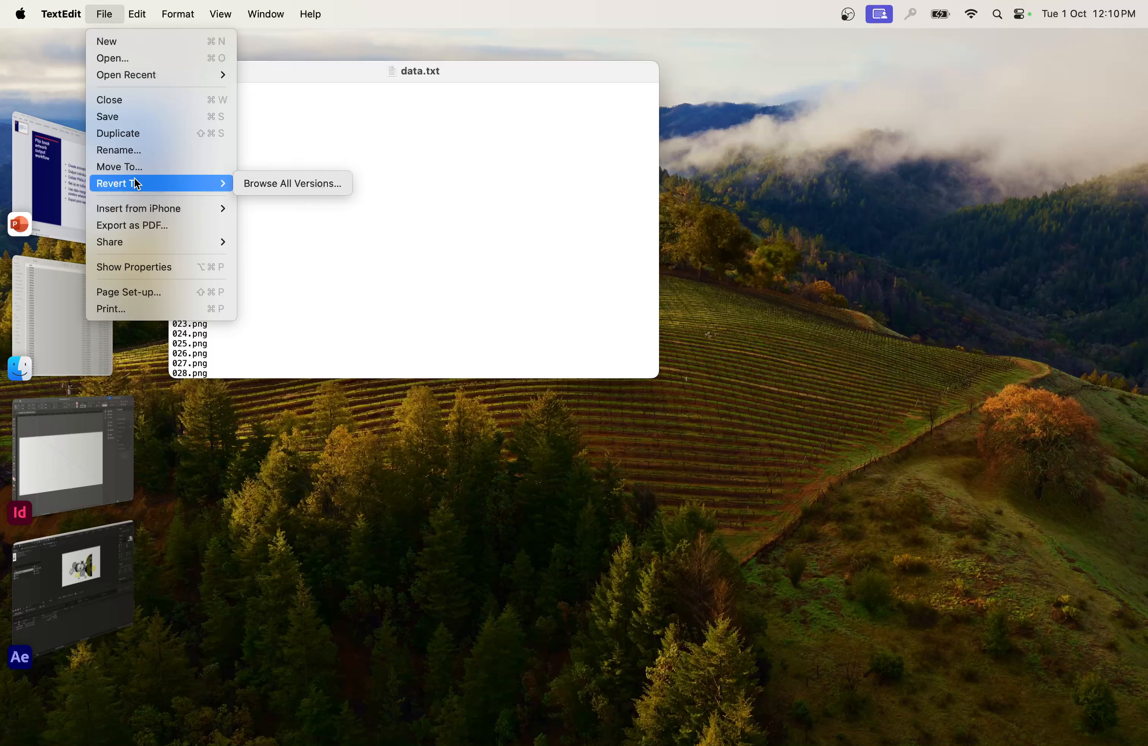
{"action": "left_click", "coordinate": [140, 122]}
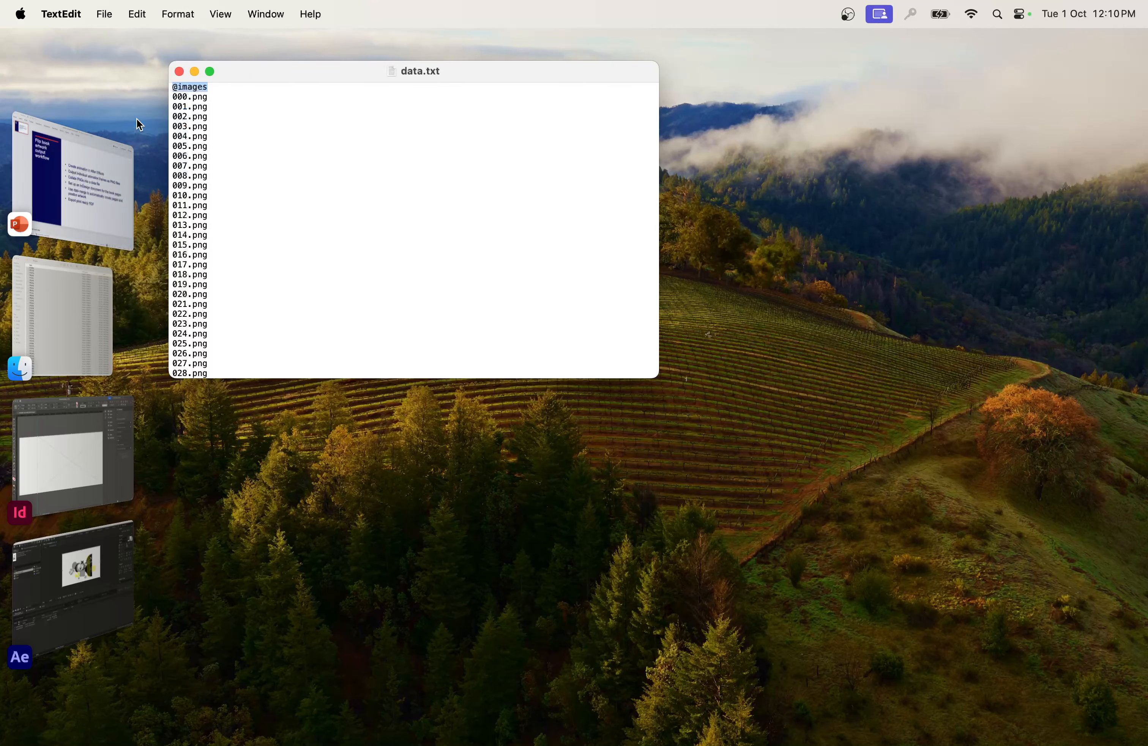
{"action": "left_click", "coordinate": [112, 18]}
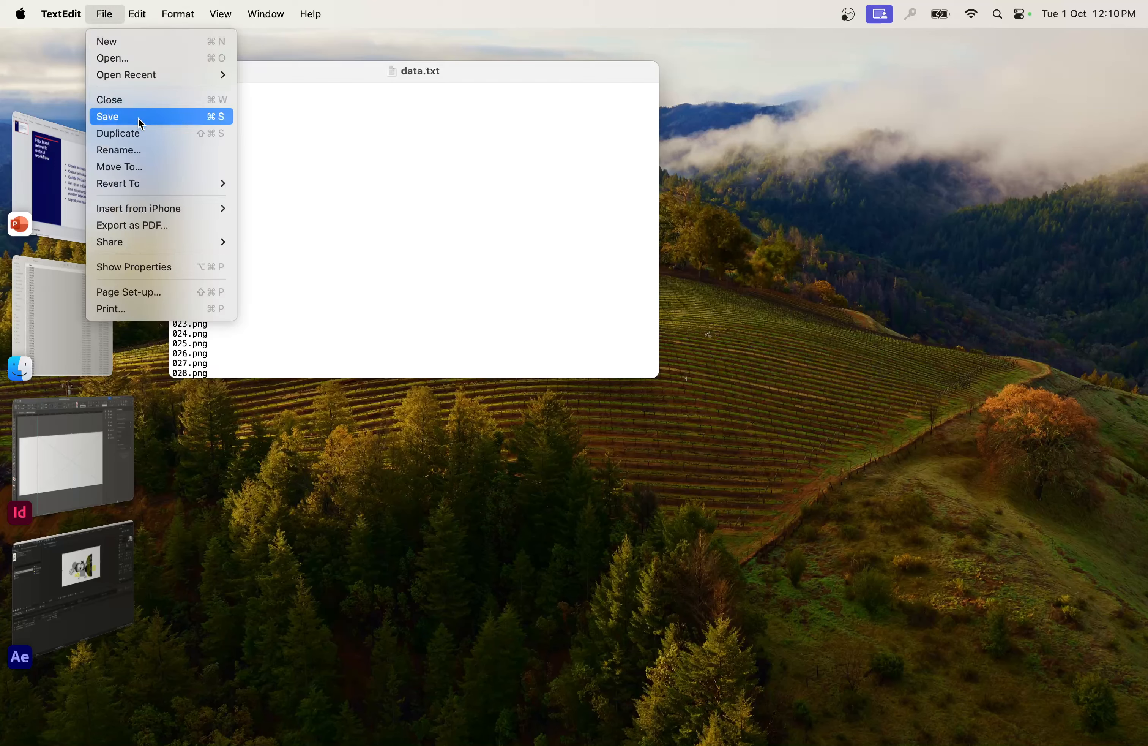
{"action": "left_click", "coordinate": [141, 134]}
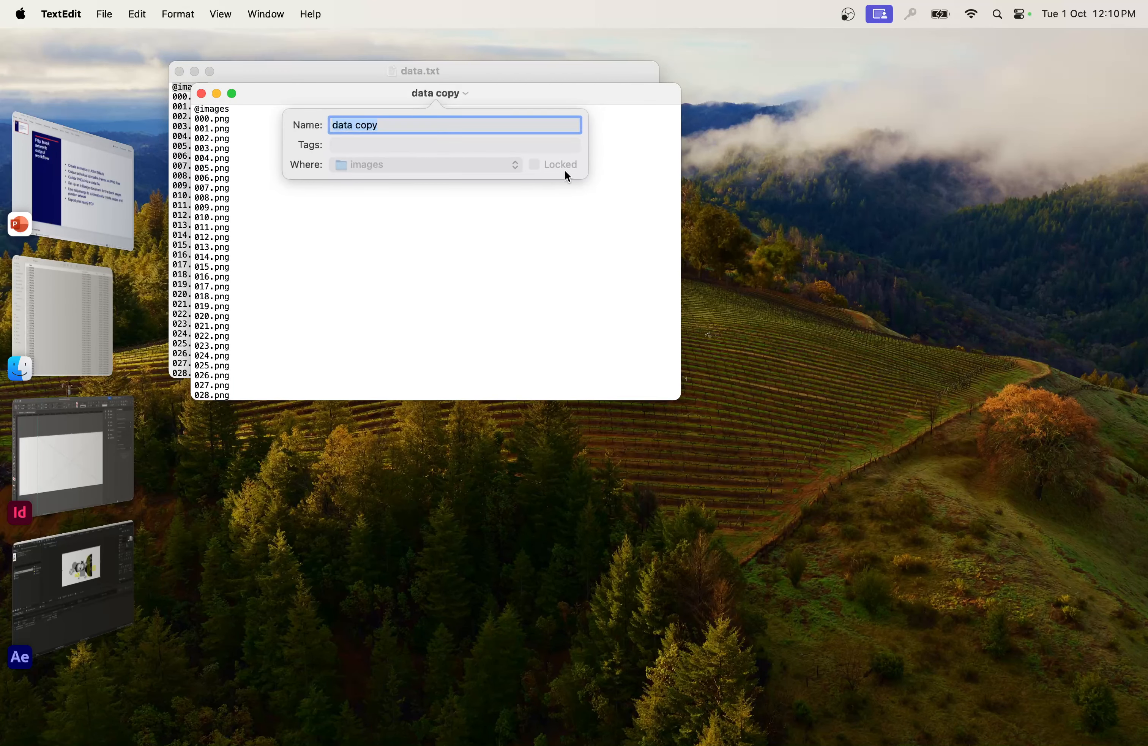
Try to rename the duplicated text document by removing the copy suffix from its name
{"action": "left_click", "coordinate": [391, 123]}
{"action": "key", "text": "BackSpace"}
{"action": "key", "text": "BackSpace"}
{"action": "key", "text": "BackSpace"}
{"action": "key", "text": "BackSpace"}
{"action": "left_click", "coordinate": [582, 277]}
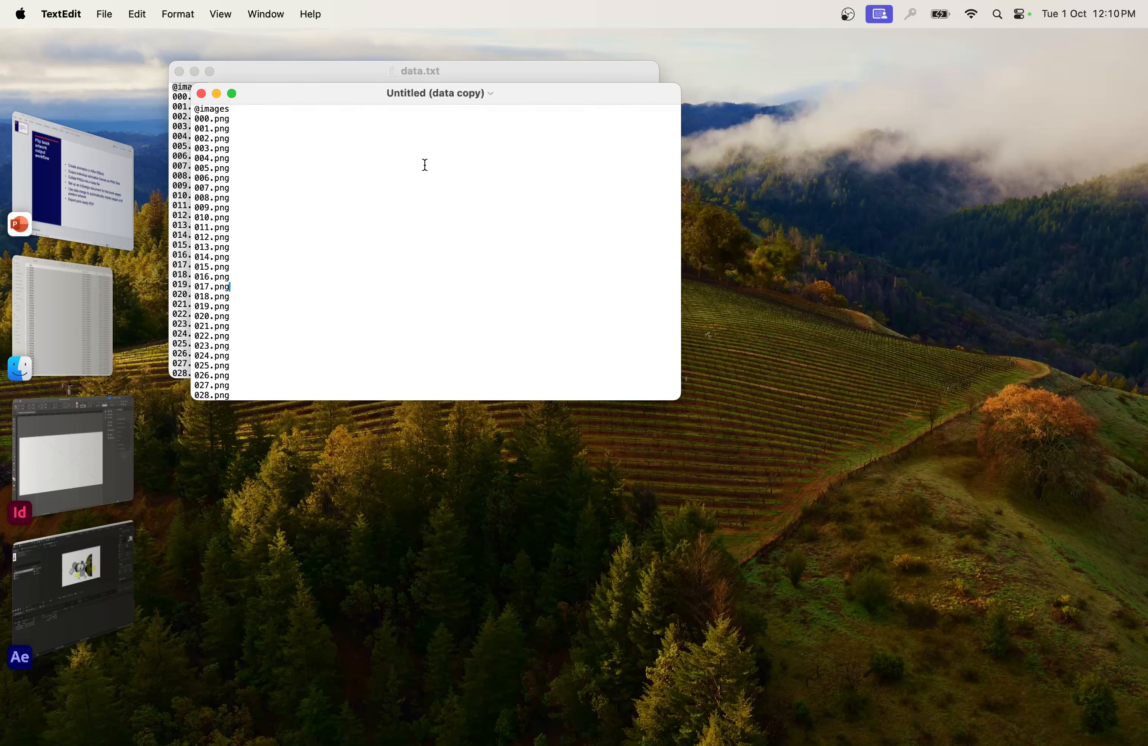
Try to save the duplicate as data.txt in the images folder, looking through the folder for the existing file
{"action": "left_click", "coordinate": [105, 14]}
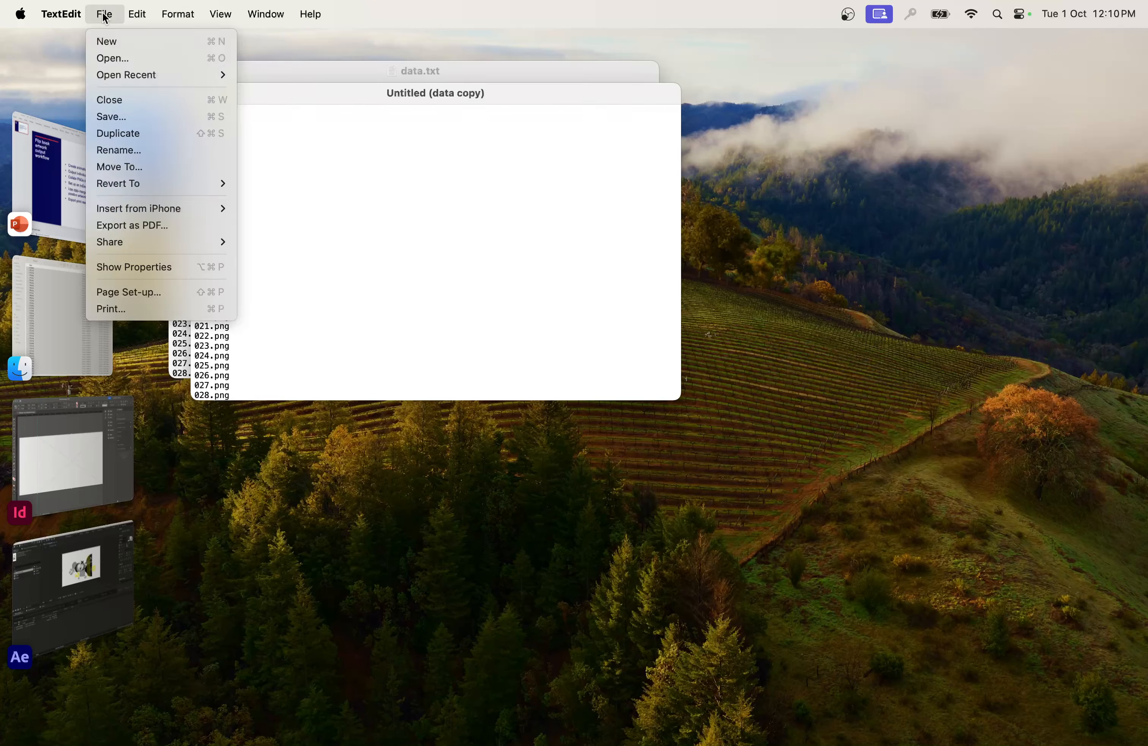
{"action": "left_click", "coordinate": [137, 118]}
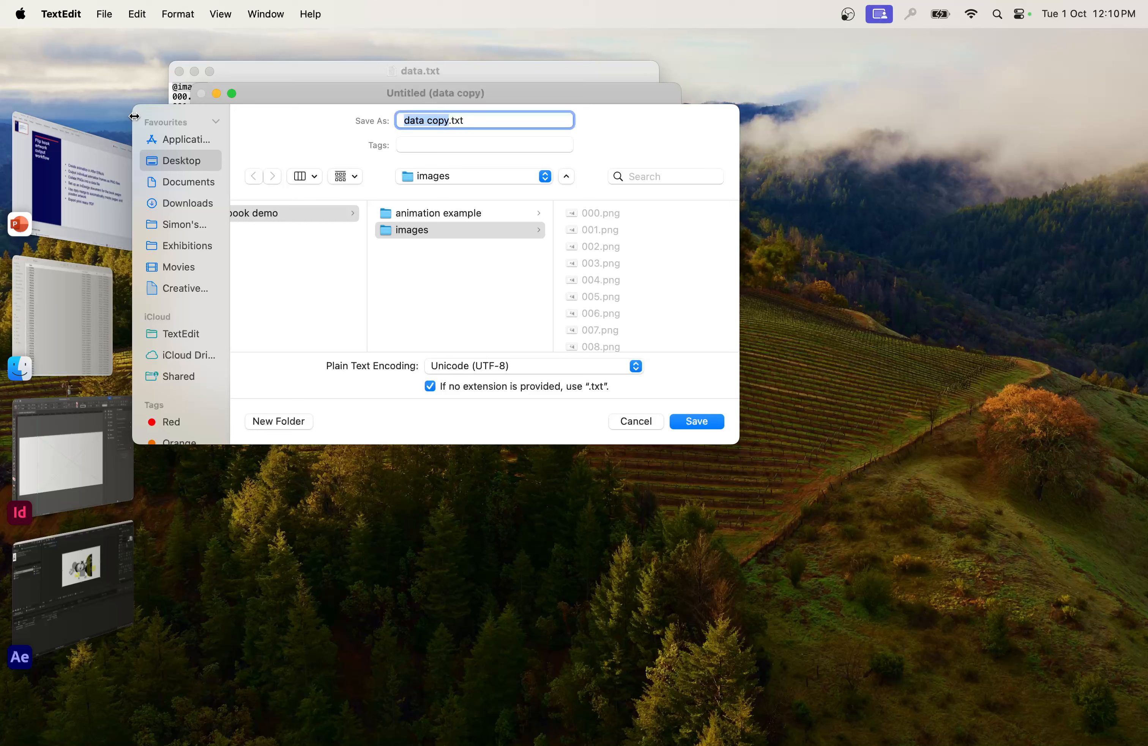
{"action": "left_click", "coordinate": [446, 120]}
{"action": "key", "text": "BackSpace"}
{"action": "key", "text": "BackSpace"}
{"action": "key", "text": "BackSpace"}
{"action": "key", "text": "BackSpace"}
{"action": "key", "text": "BackSpace"}
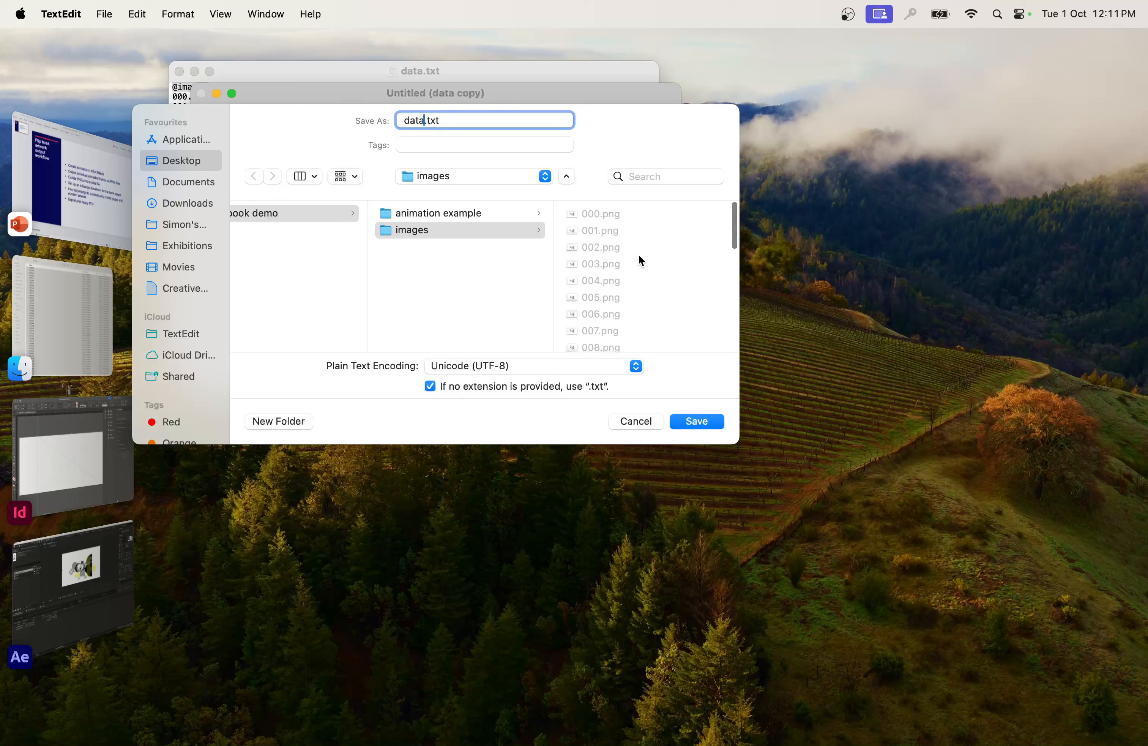
{"action": "scroll", "coordinate": [638, 254], "scroll_direction": "down", "scroll_amount": 15}
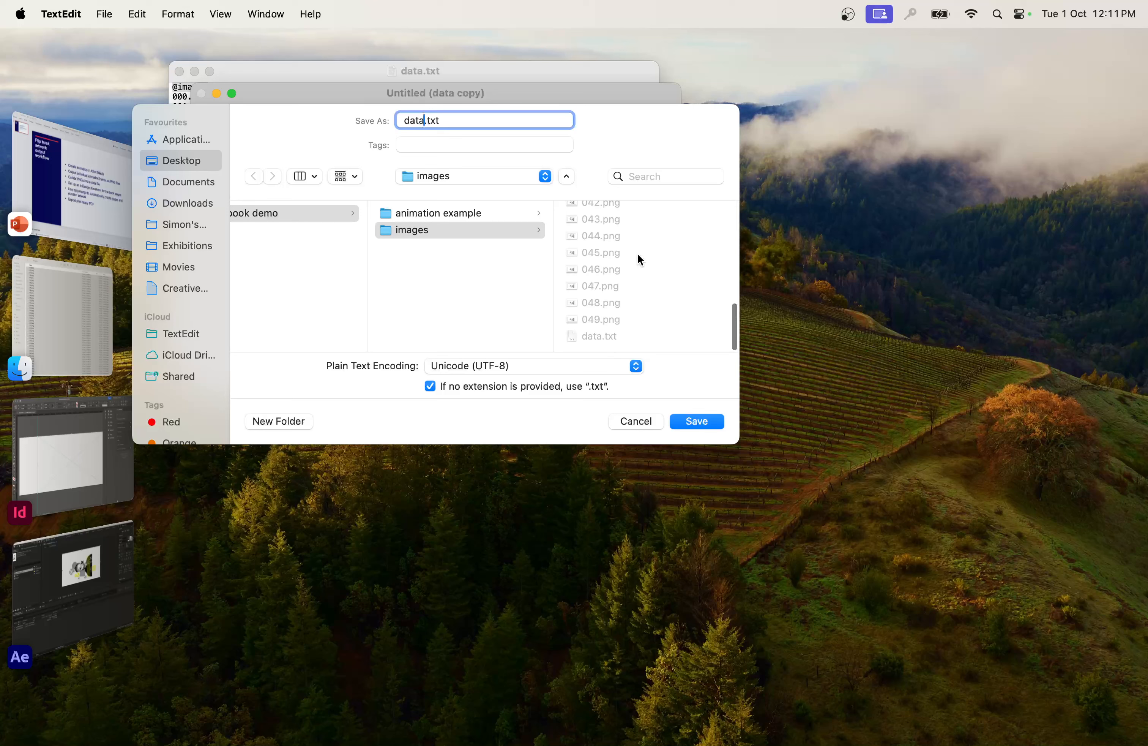
{"action": "scroll", "coordinate": [639, 256], "scroll_direction": "up", "scroll_amount": 10}
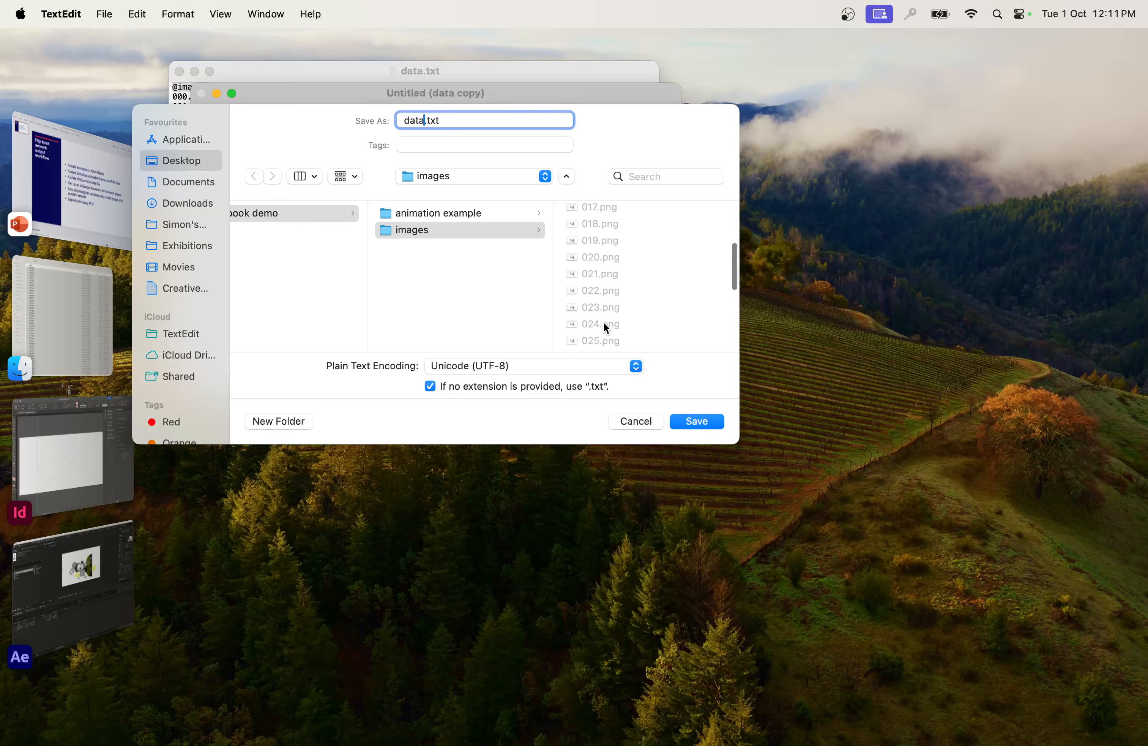
{"action": "scroll", "coordinate": [605, 323], "scroll_direction": "down", "scroll_amount": 8}
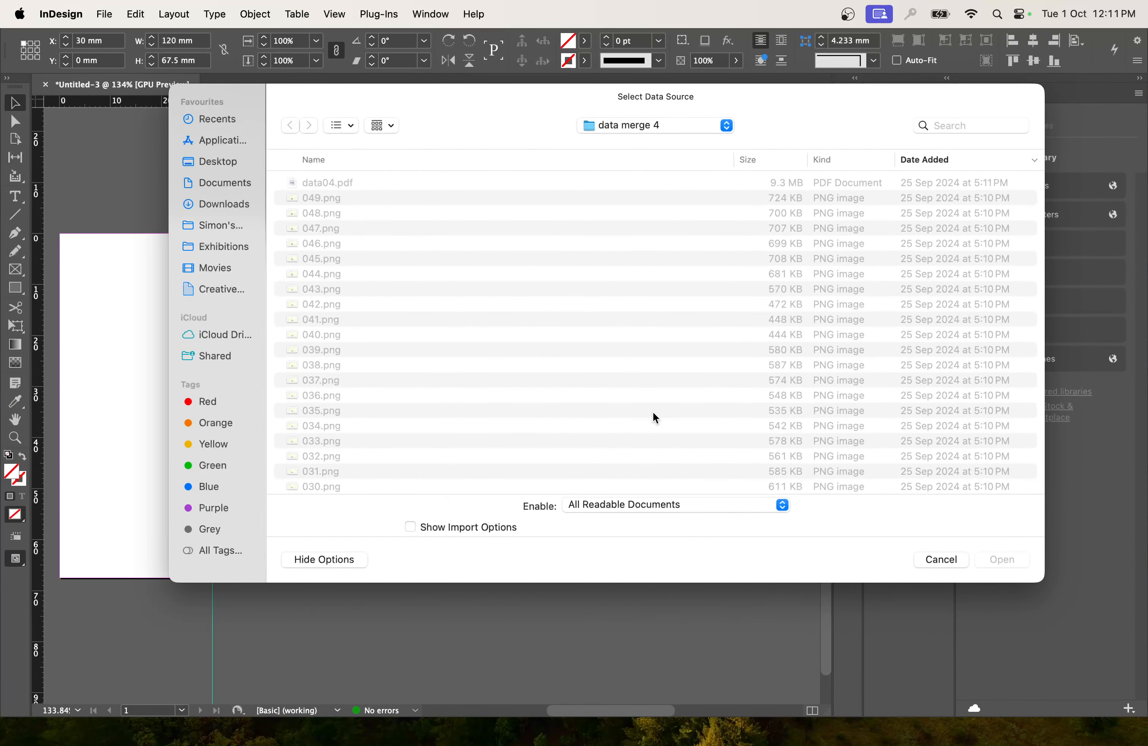
Load data.txt from the images folder as the merge data source and assign the images field to the picture frame
{"action": "left_click", "coordinate": [643, 124]}
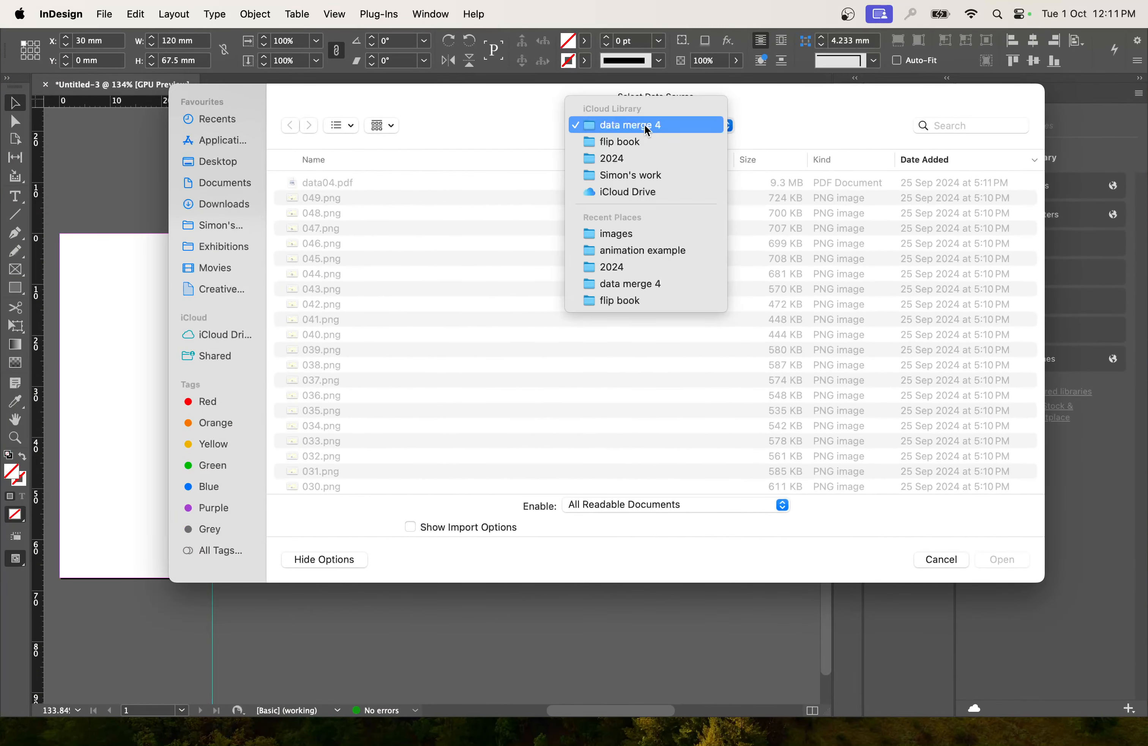
{"action": "left_click", "coordinate": [662, 236]}
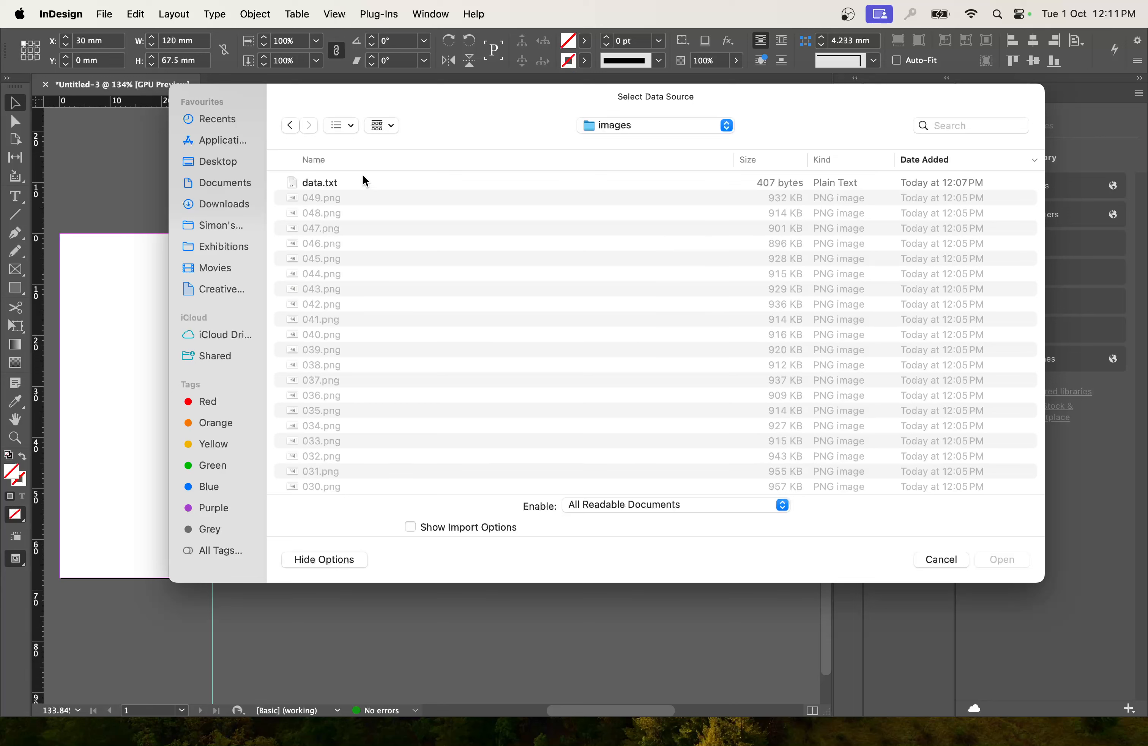
{"action": "left_click", "coordinate": [320, 182]}
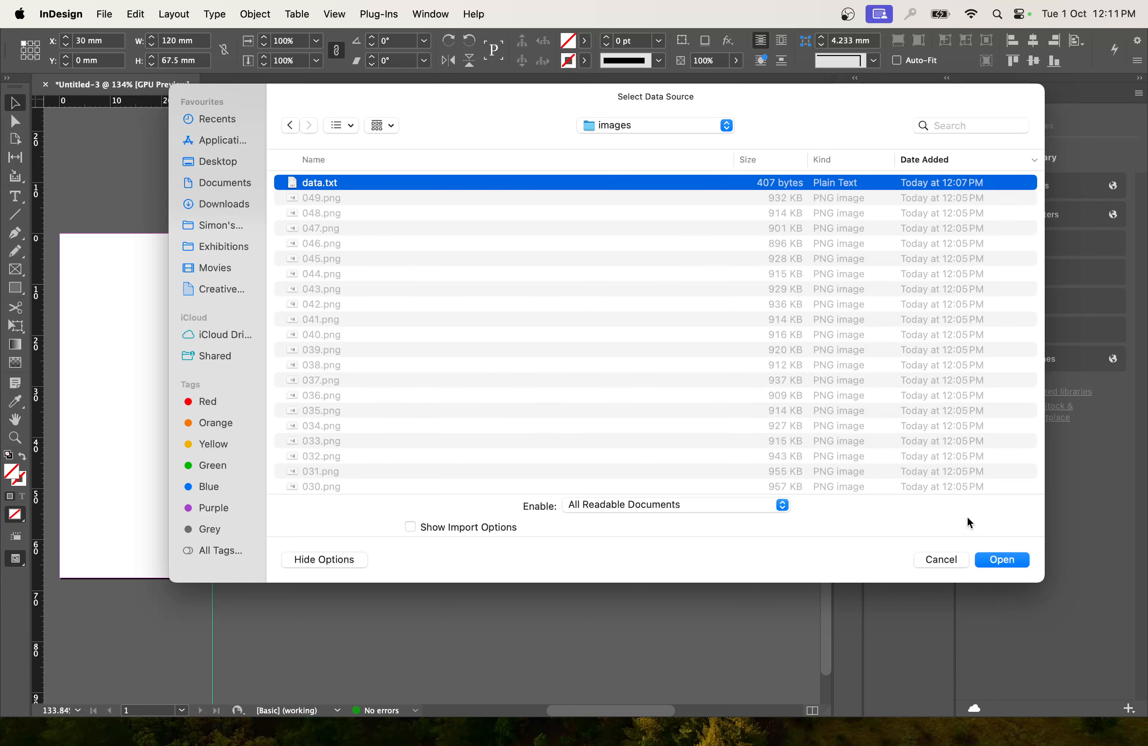
{"action": "left_click", "coordinate": [1000, 559]}
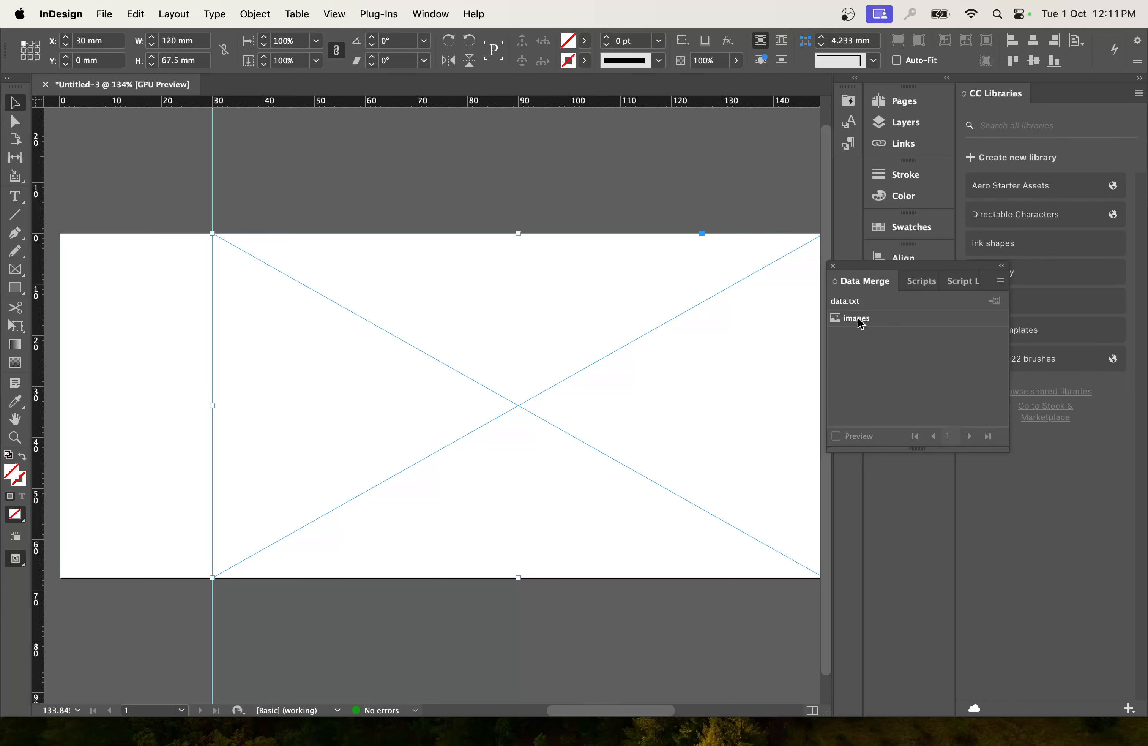
{"action": "left_click_drag", "start_coordinate": [862, 322], "coordinate": [437, 333]}
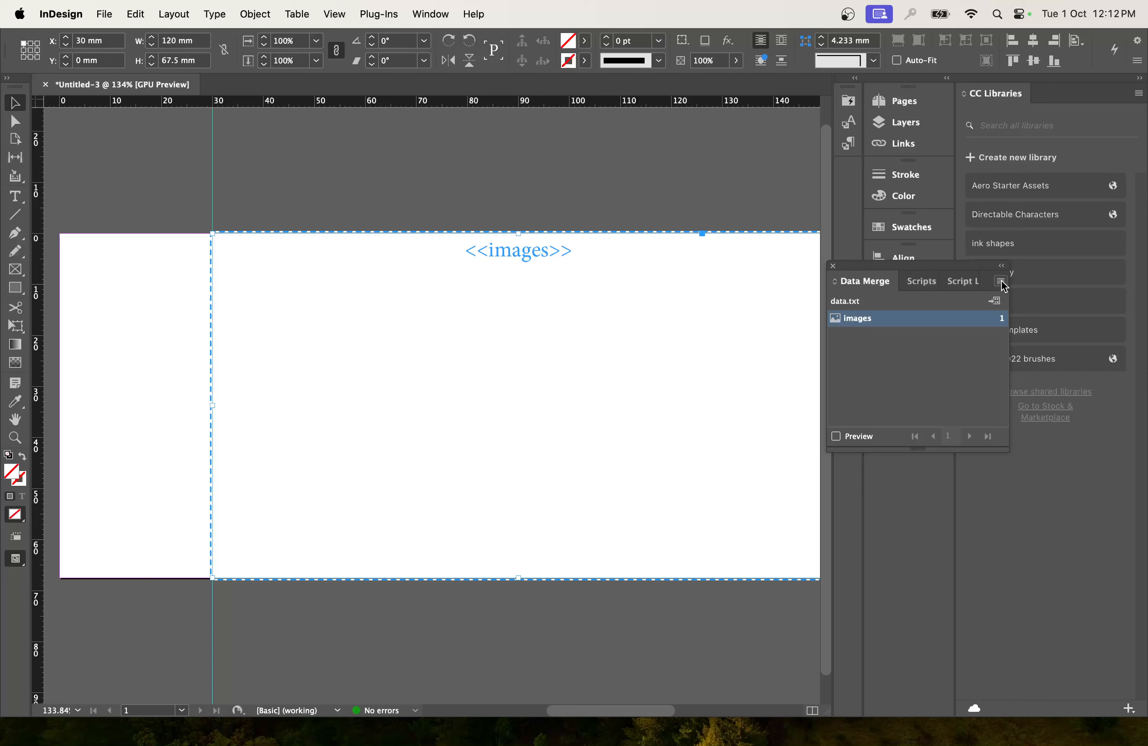
Turn on the data merge preview and allow access to files in the Desktop folder
{"action": "left_click", "coordinate": [1001, 281]}
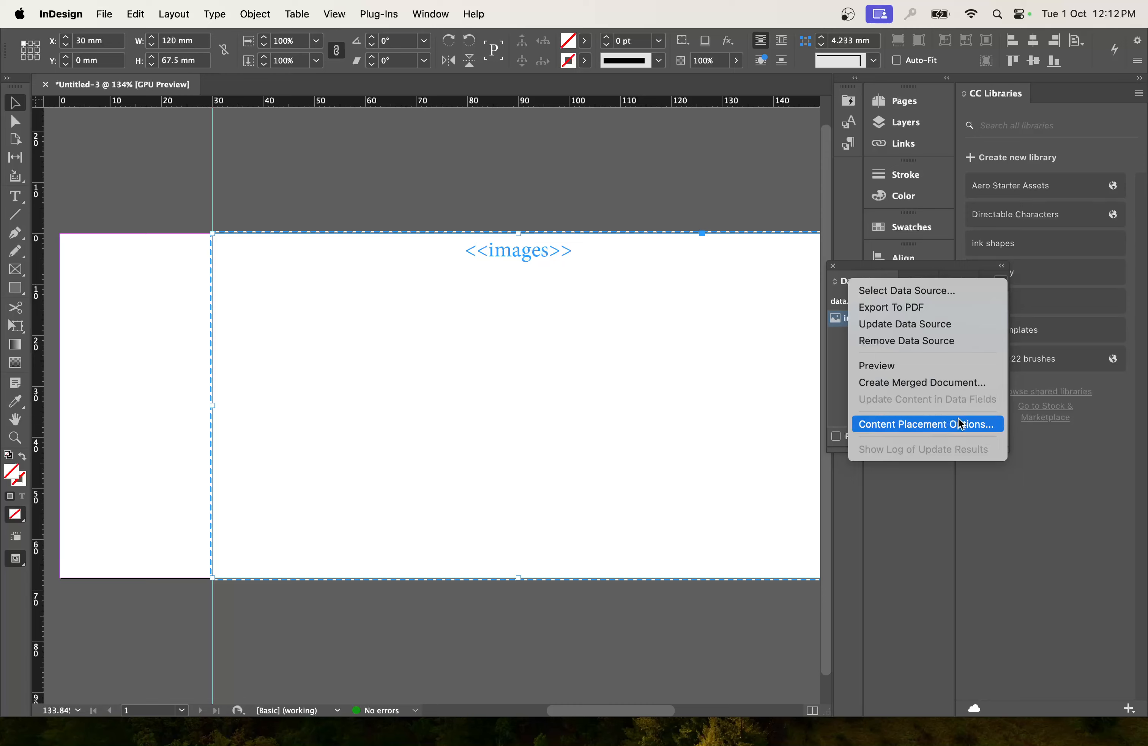
{"action": "left_click", "coordinate": [918, 368]}
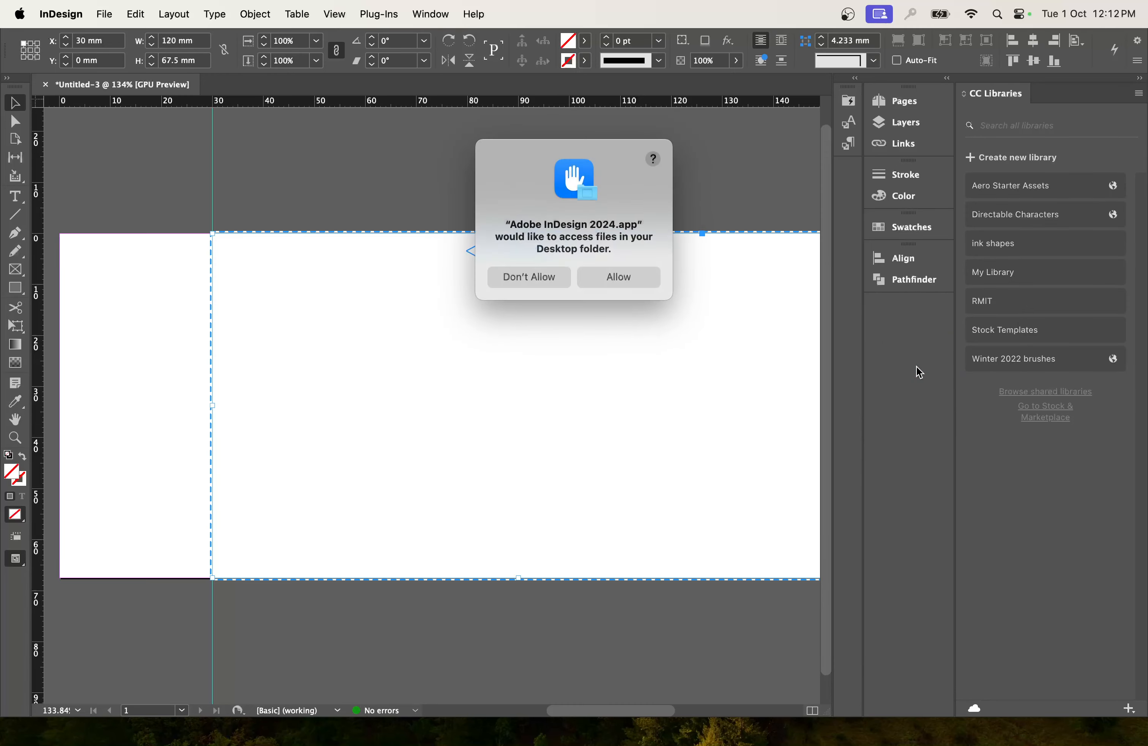
{"action": "left_click", "coordinate": [625, 277]}
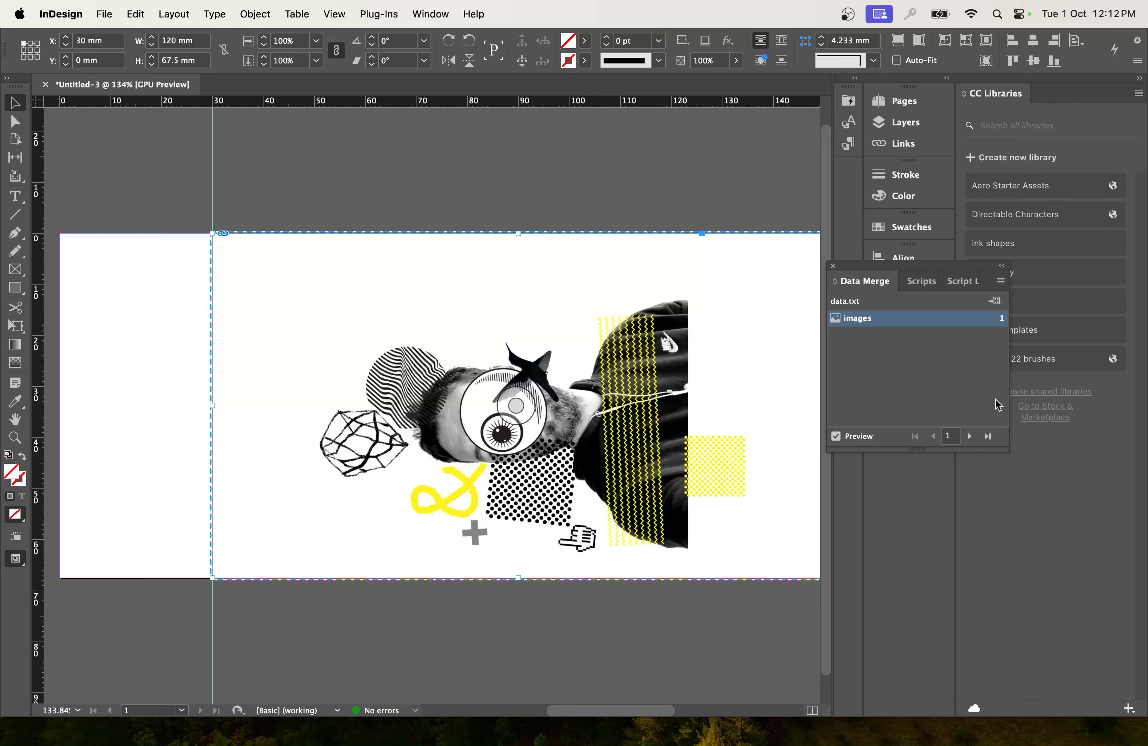
Step through the previewed merge records forward to record 11 and back to record 2 to examine the animation frames
{"action": "left_click", "coordinate": [970, 436]}
{"action": "left_click", "coordinate": [969, 436]}
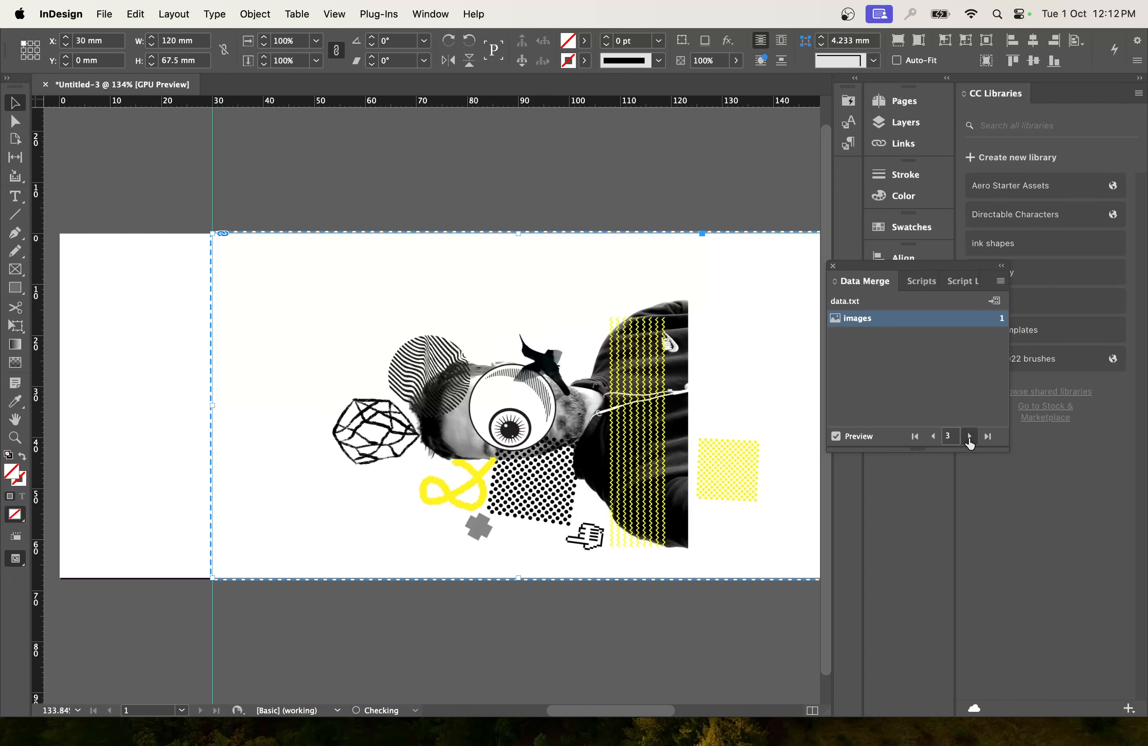
{"action": "left_click", "coordinate": [970, 436]}
{"action": "left_click", "coordinate": [970, 436]}
{"action": "left_click", "coordinate": [970, 436]}
{"action": "left_click", "coordinate": [970, 436]}
{"action": "left_click", "coordinate": [970, 435]}
{"action": "left_click", "coordinate": [970, 436]}
{"action": "left_click", "coordinate": [970, 436]}
{"action": "left_click", "coordinate": [969, 436]}
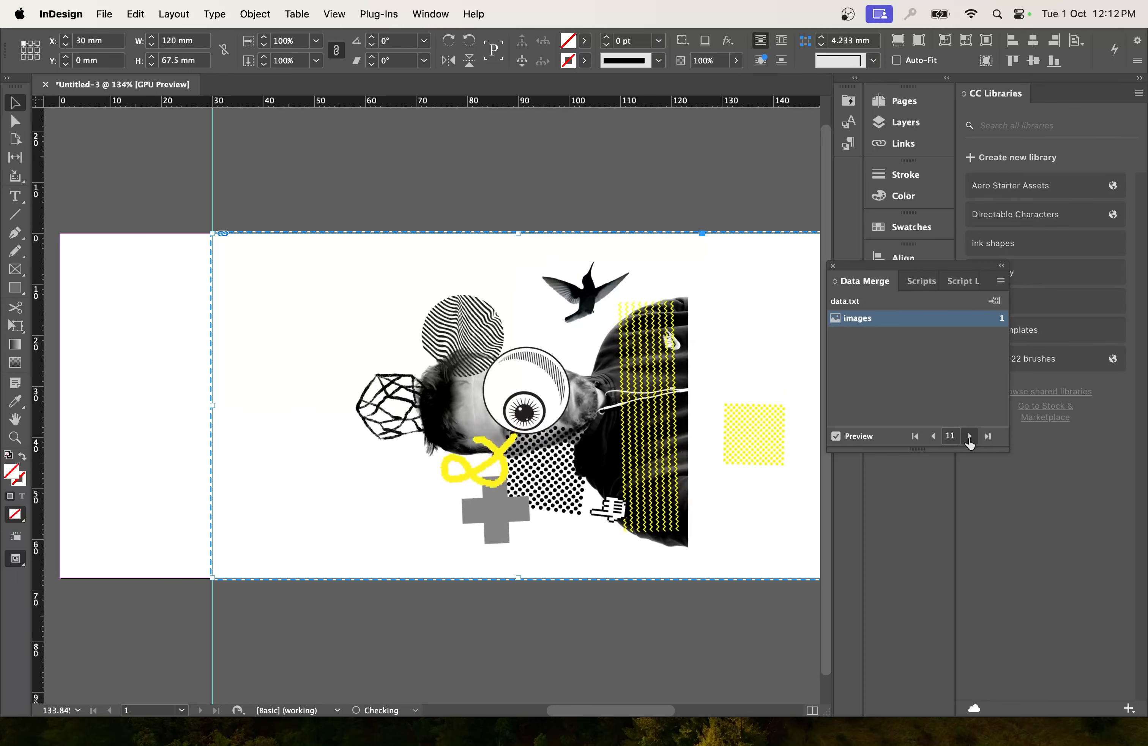
{"action": "left_click", "coordinate": [934, 436]}
{"action": "left_click", "coordinate": [933, 436]}
{"action": "left_click", "coordinate": [933, 436]}
{"action": "left_click", "coordinate": [933, 436]}
{"action": "left_click", "coordinate": [933, 436]}
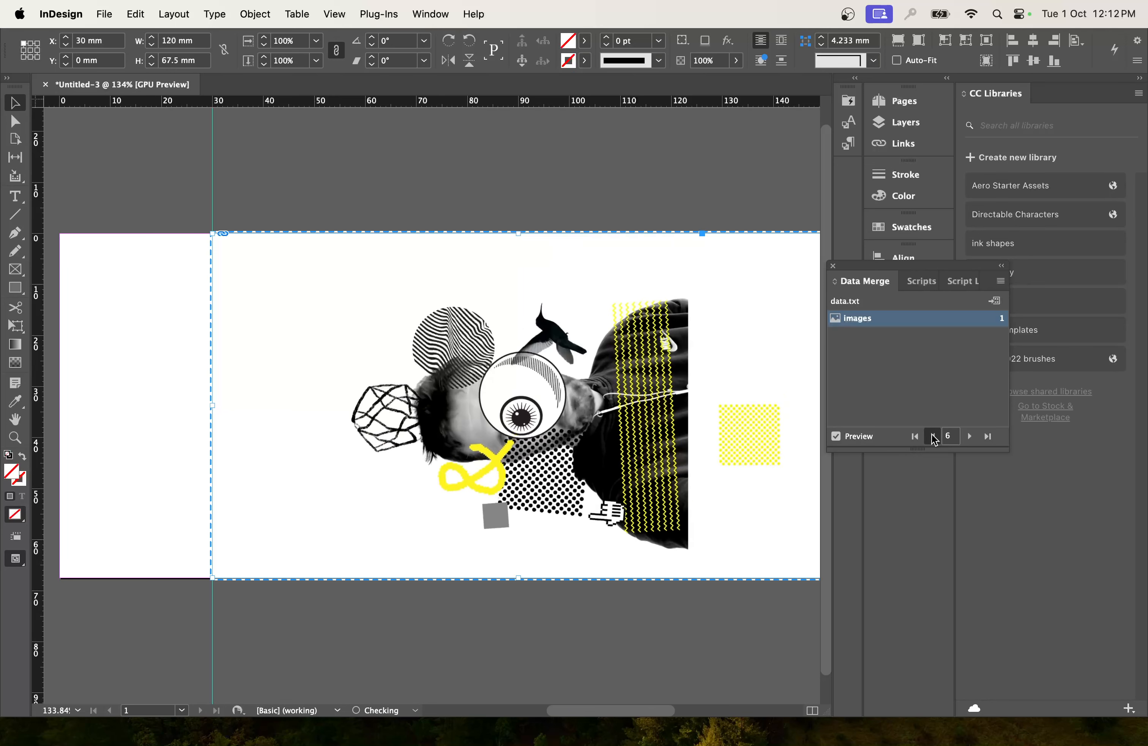
{"action": "left_click", "coordinate": [933, 436]}
{"action": "left_click", "coordinate": [934, 436]}
{"action": "left_click", "coordinate": [934, 436]}
{"action": "left_click", "coordinate": [933, 436]}
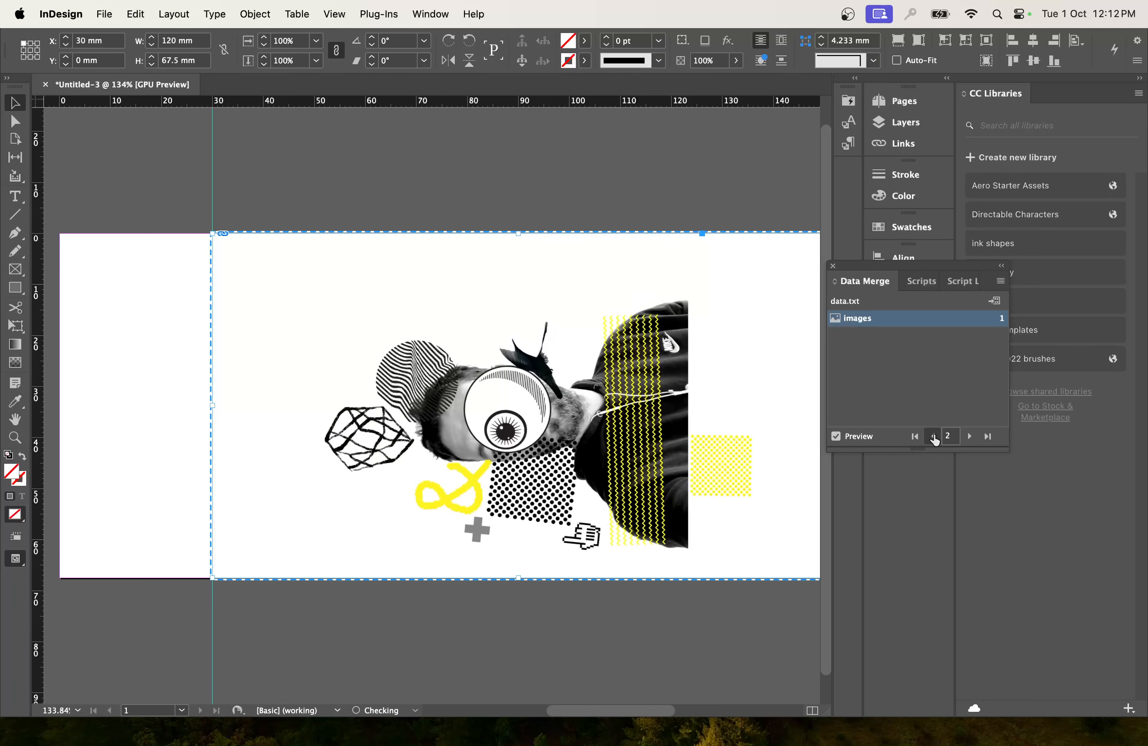
Create the merged document from all records, one record per page, with linked images fitted proportionally, and close the Data Merge controls
{"action": "left_click", "coordinate": [997, 301]}
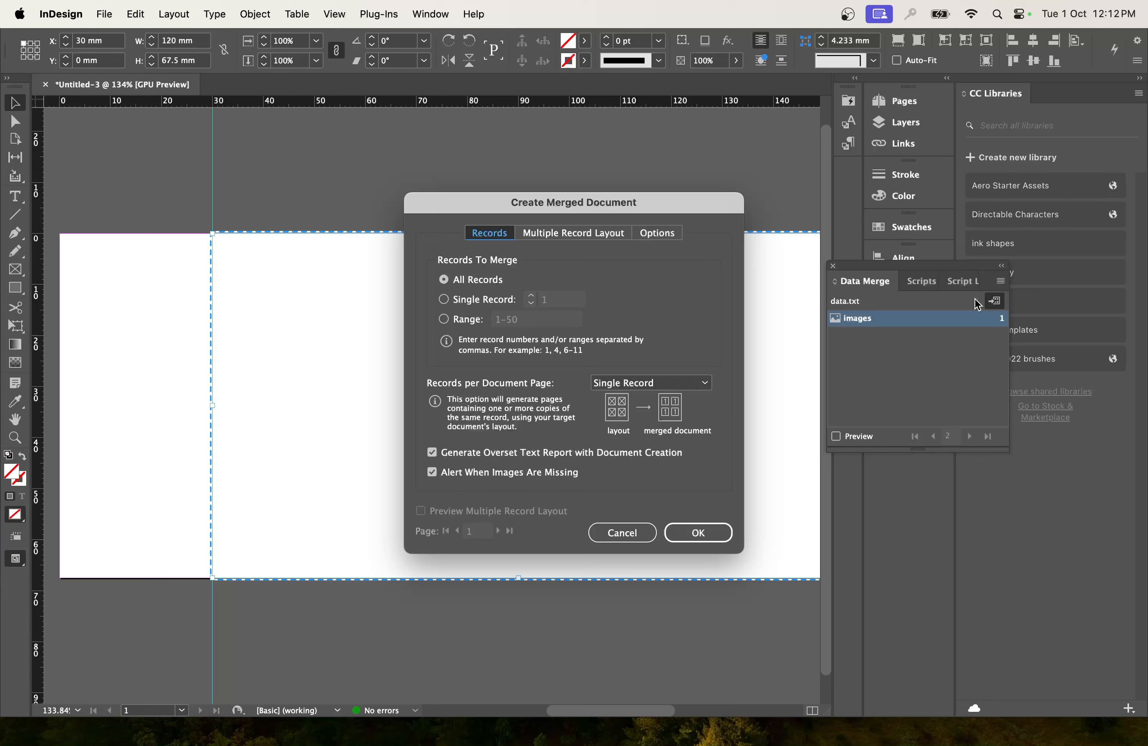
{"action": "left_click", "coordinate": [650, 235]}
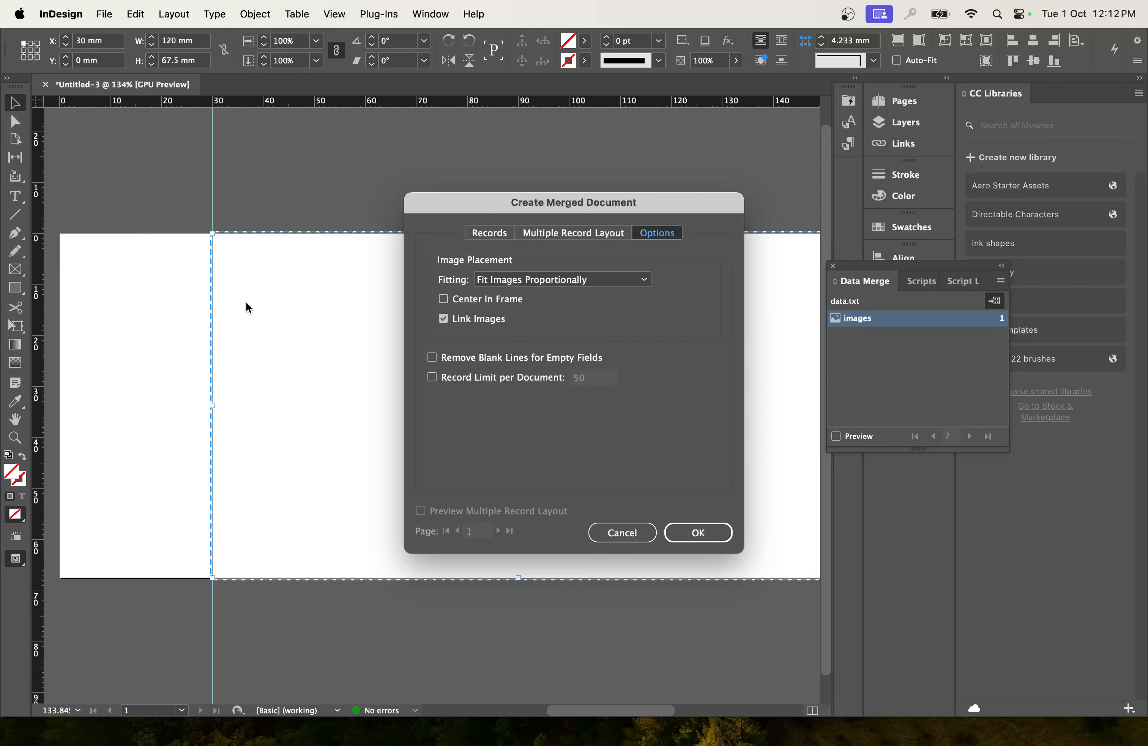
{"action": "left_click", "coordinate": [705, 534]}
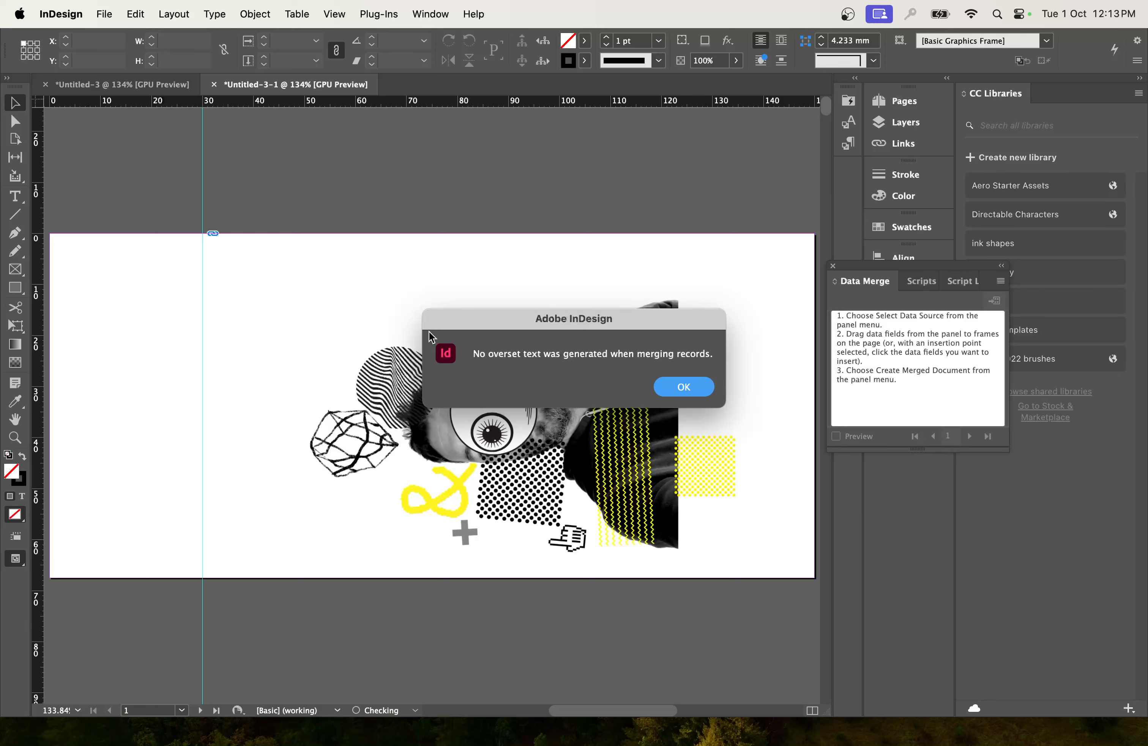
{"action": "left_click", "coordinate": [693, 390]}
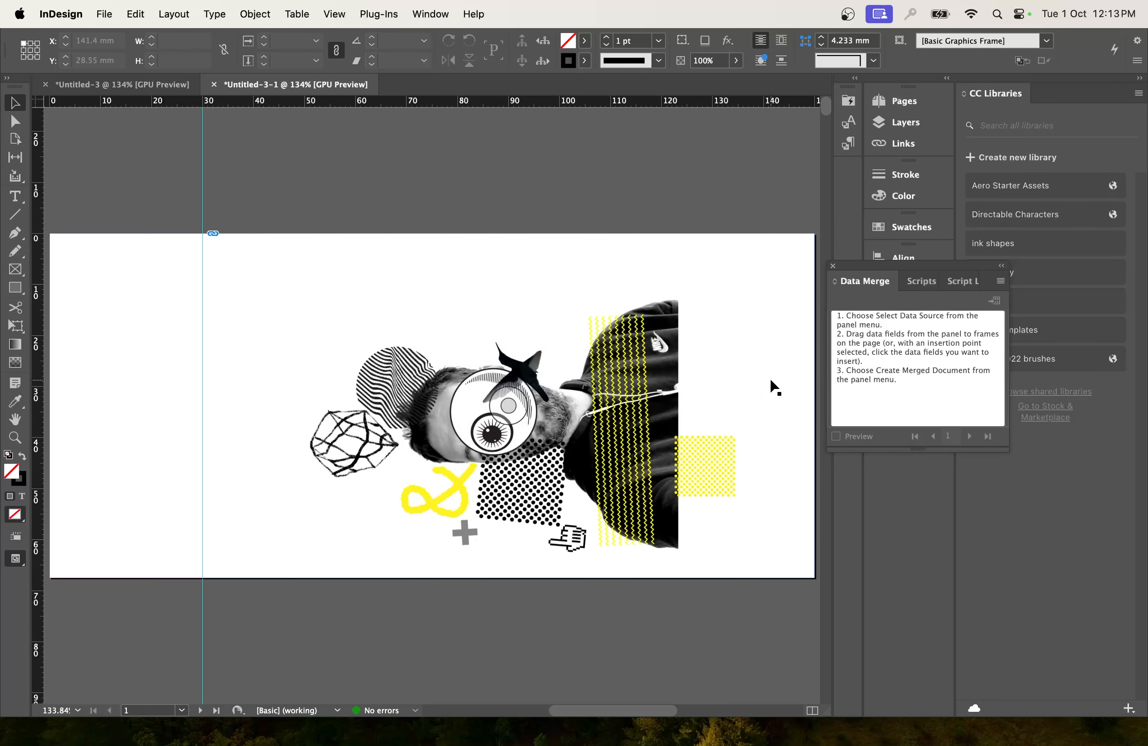
{"action": "left_click", "coordinate": [833, 266]}
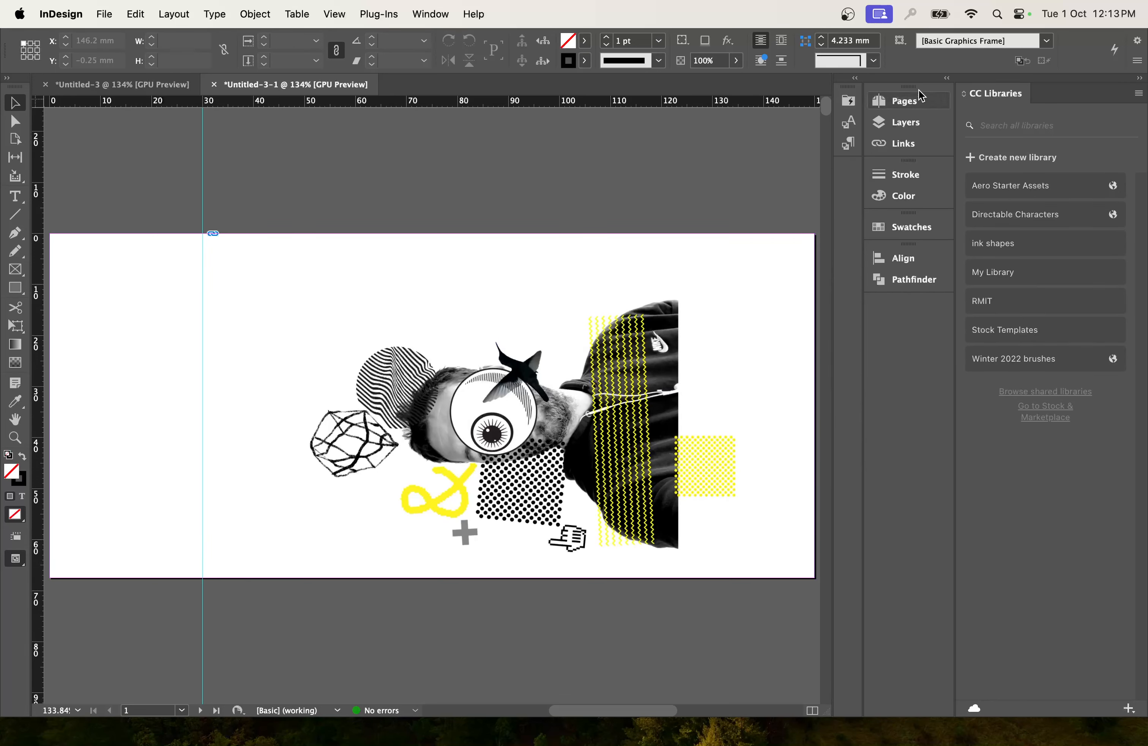
Look through the merged document's page thumbnails to the last page and examine page 44
{"action": "left_click", "coordinate": [914, 103]}
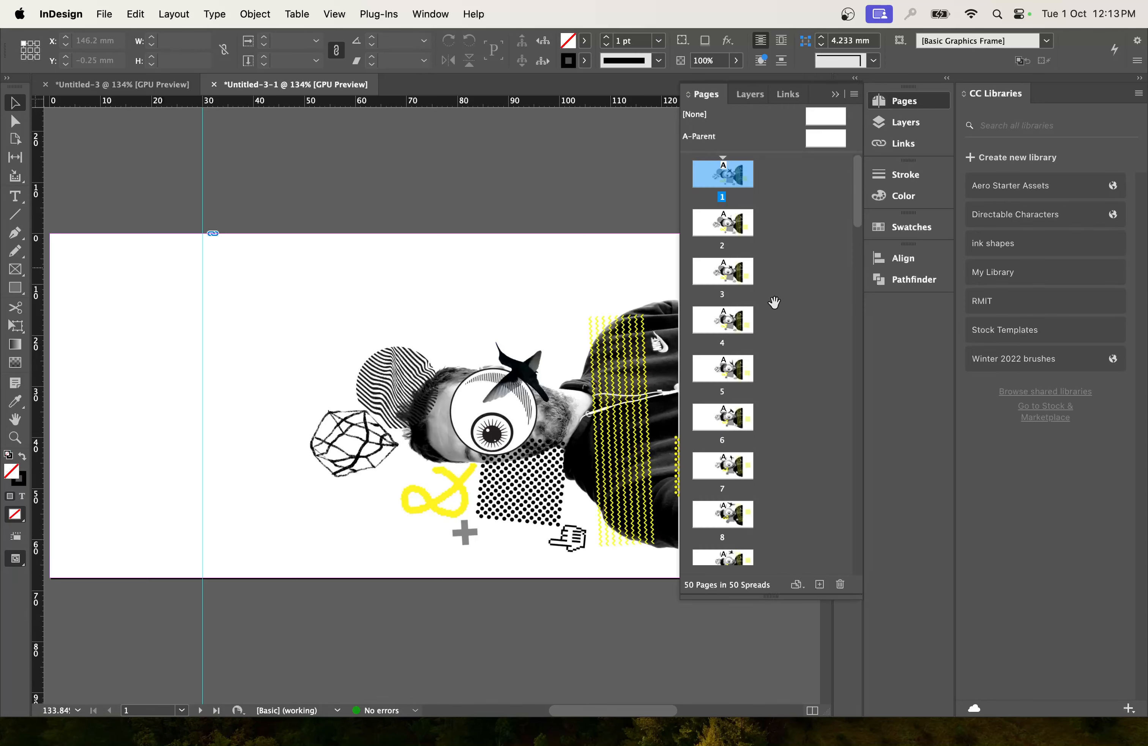
{"action": "scroll", "coordinate": [775, 310], "scroll_direction": "down", "scroll_amount": 15}
{"action": "double_click", "coordinate": [731, 538]}
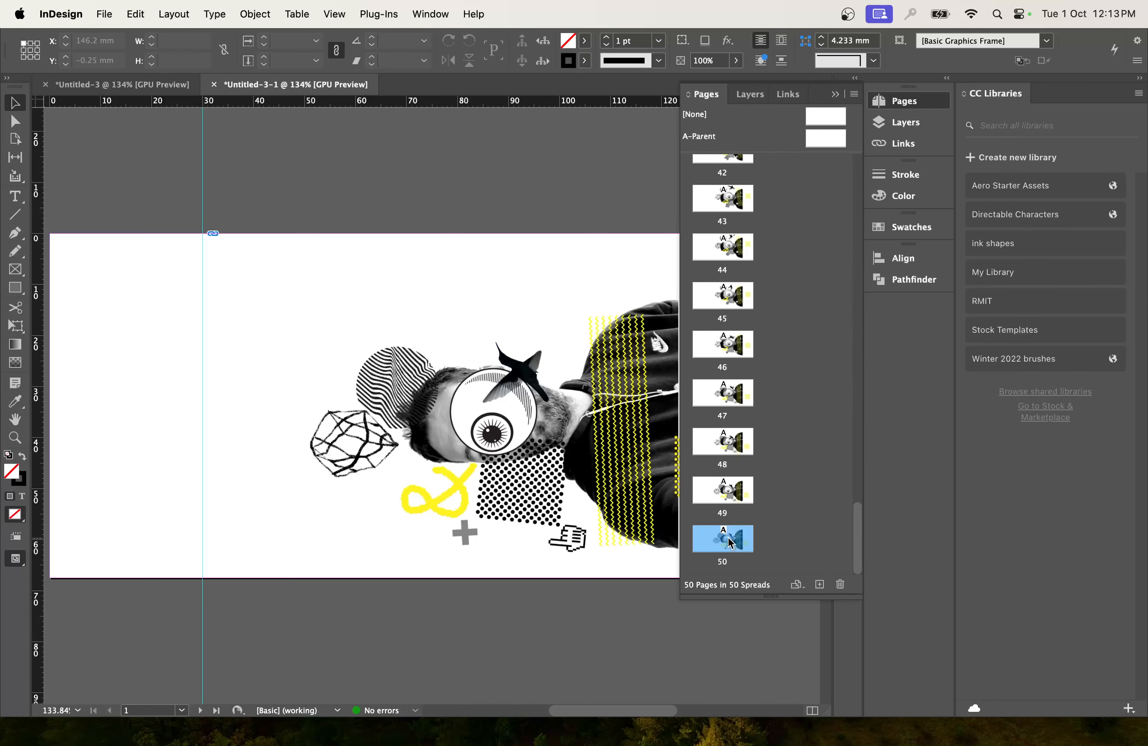
{"action": "double_click", "coordinate": [738, 255]}
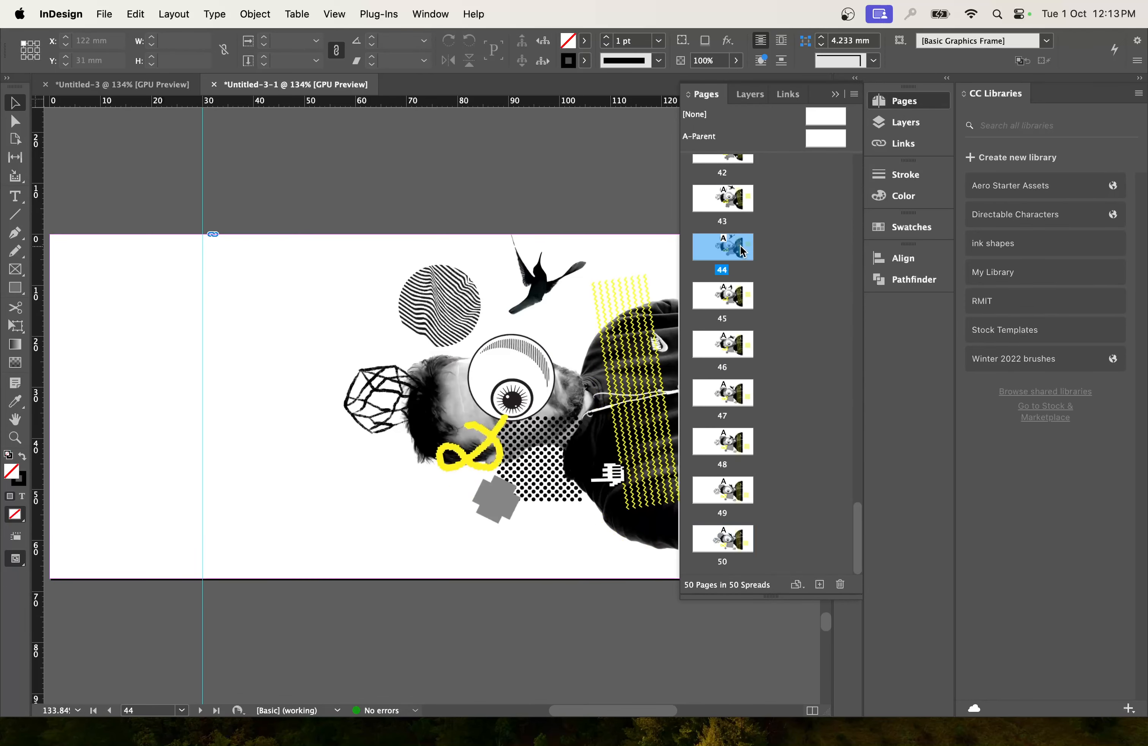
{"action": "scroll", "coordinate": [452, 326], "scroll_direction": "right", "scroll_amount": 3}
{"action": "scroll", "coordinate": [451, 326], "scroll_direction": "left", "scroll_amount": 3}
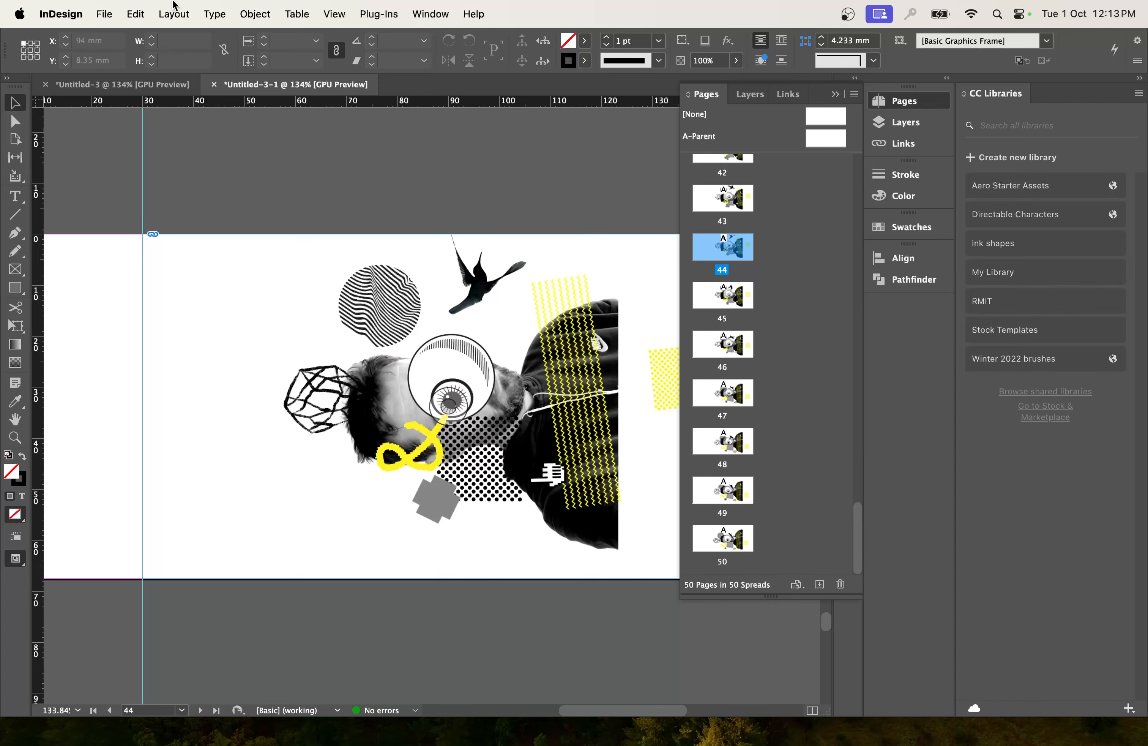
Start exporting the merged document as Adobe PDF (Print), with the flip book demo folder on the Desktop as destination
{"action": "left_click", "coordinate": [106, 15]}
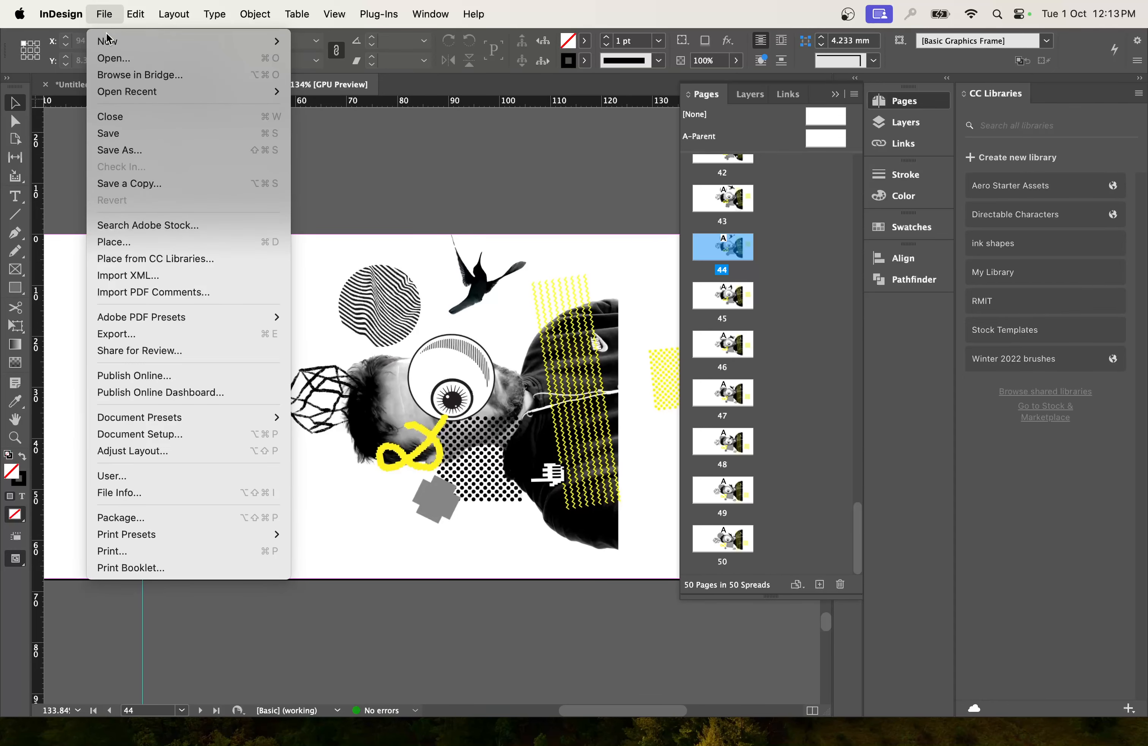
{"action": "left_click", "coordinate": [122, 334]}
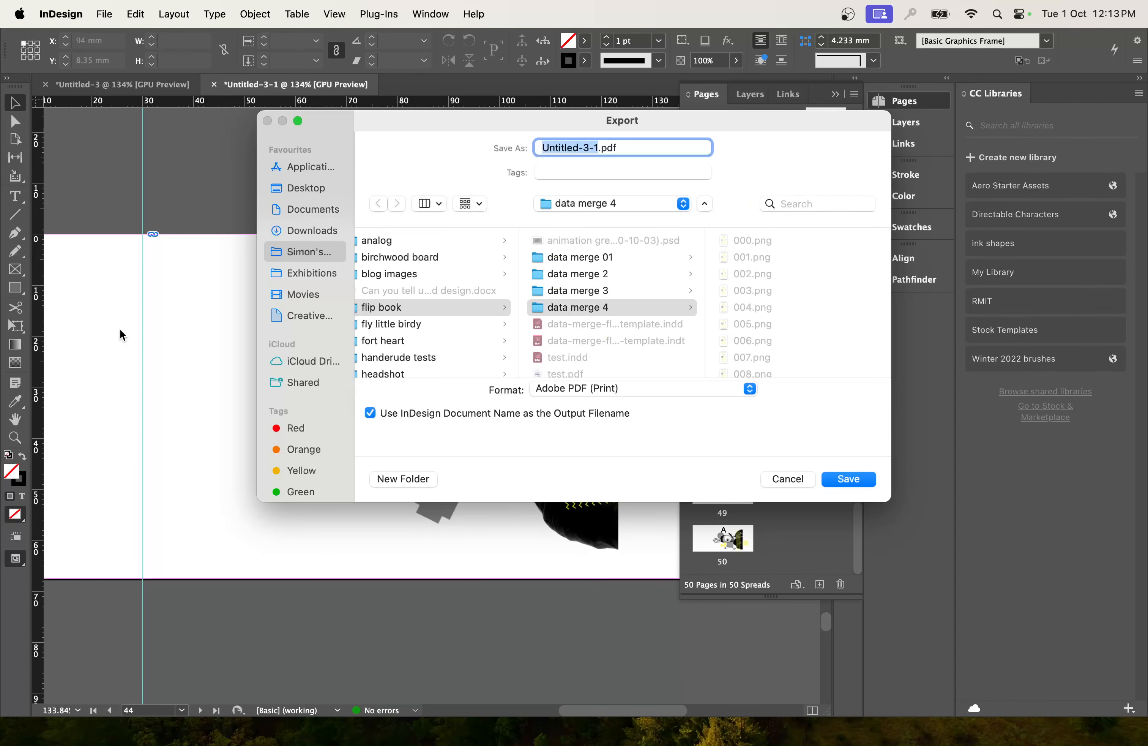
{"action": "left_click", "coordinate": [611, 200]}
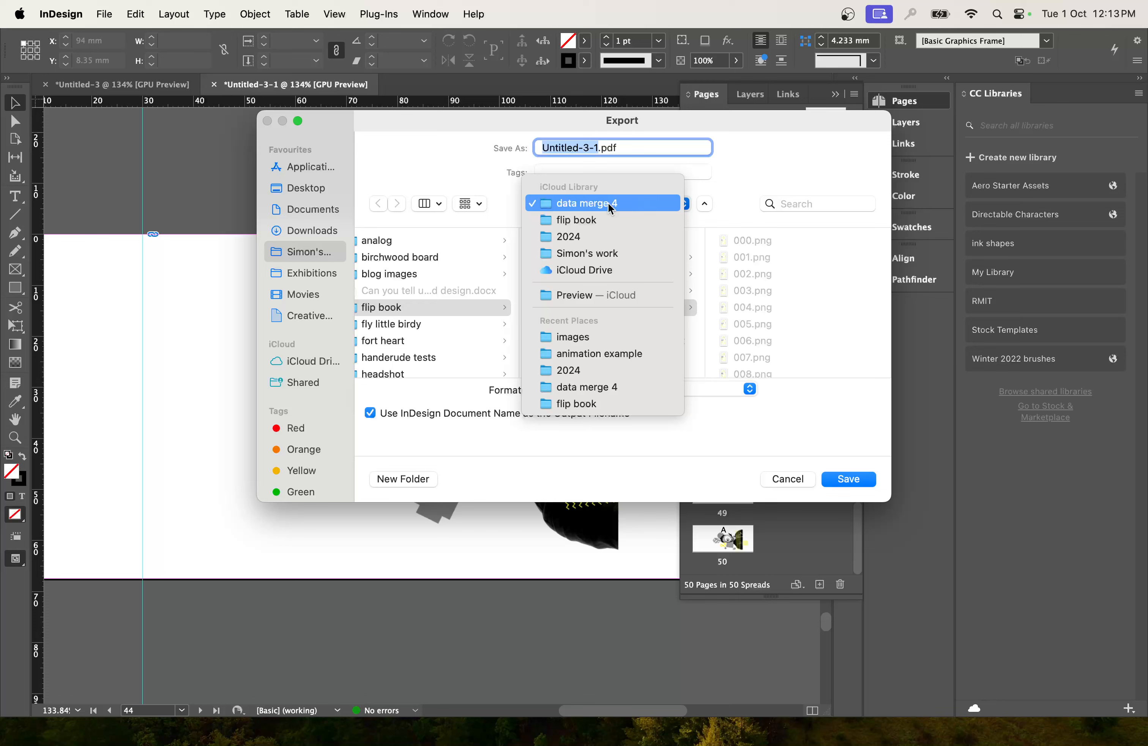
{"action": "left_click", "coordinate": [595, 223]}
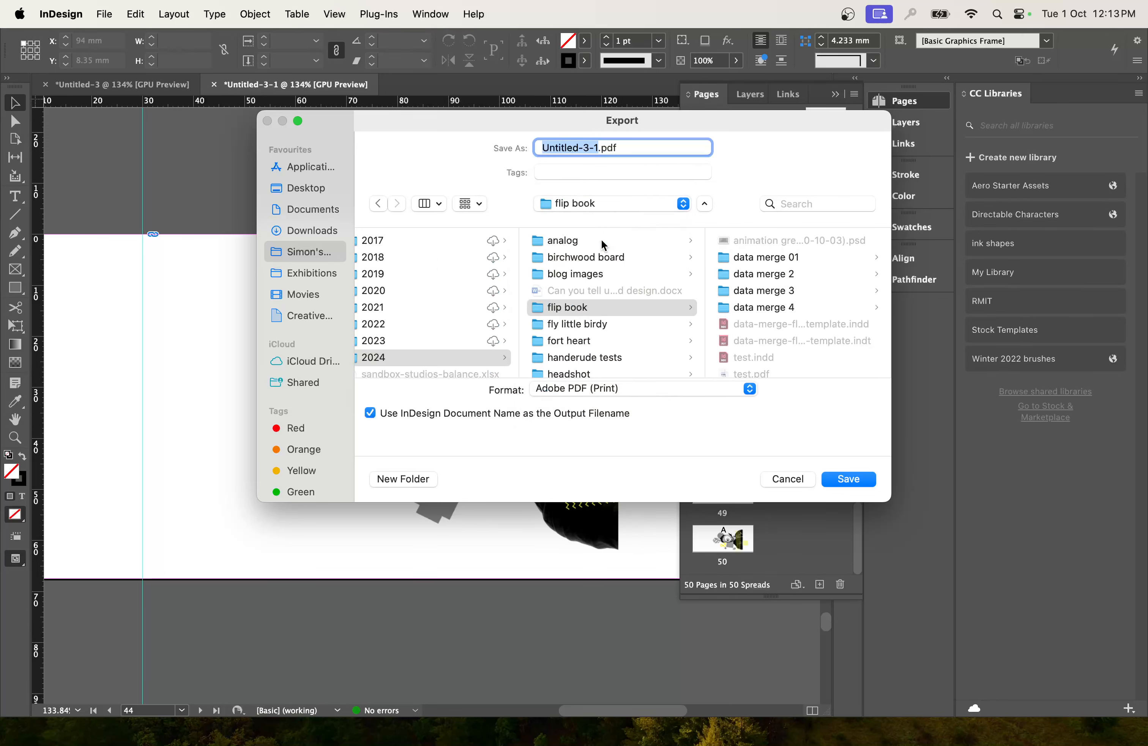
{"action": "left_click", "coordinate": [597, 203]}
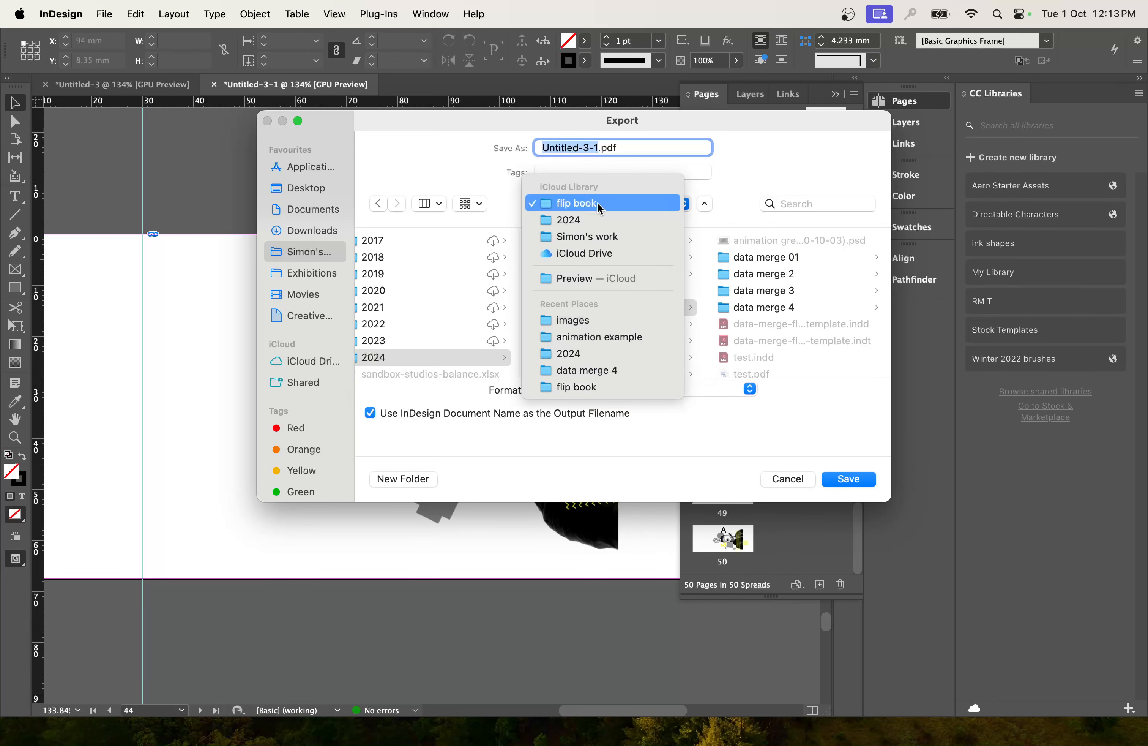
{"action": "left_click", "coordinate": [611, 322]}
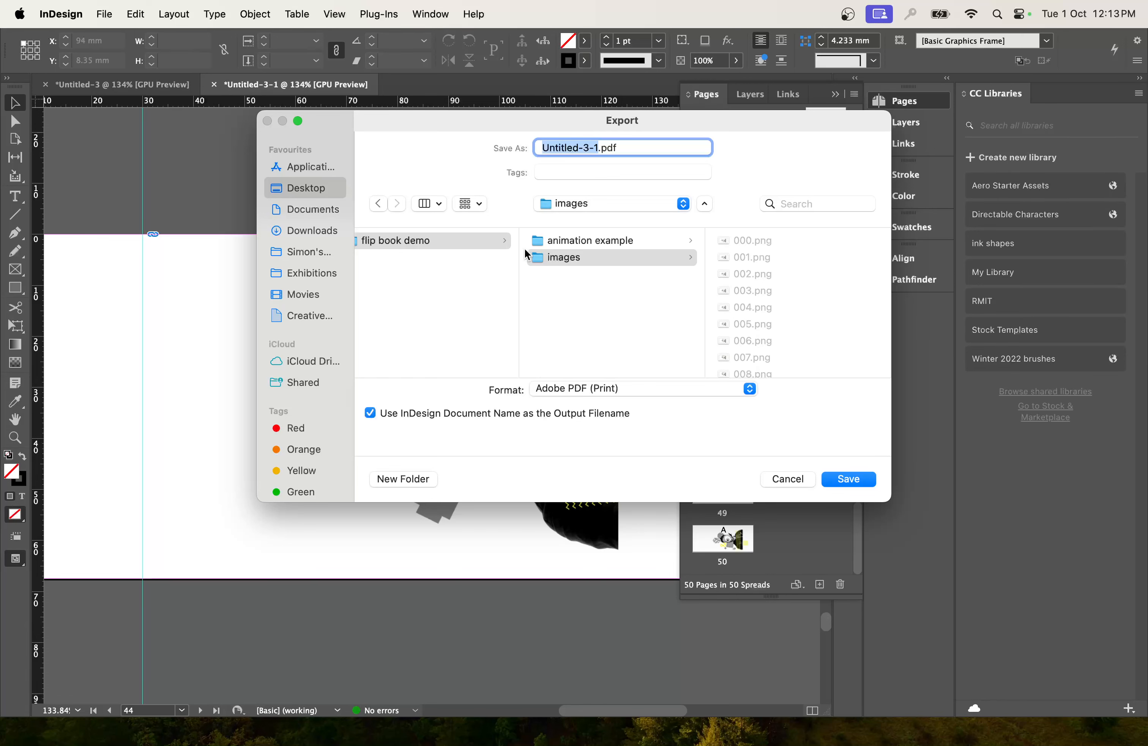
{"action": "scroll", "coordinate": [525, 248], "scroll_direction": "left", "scroll_amount": 2}
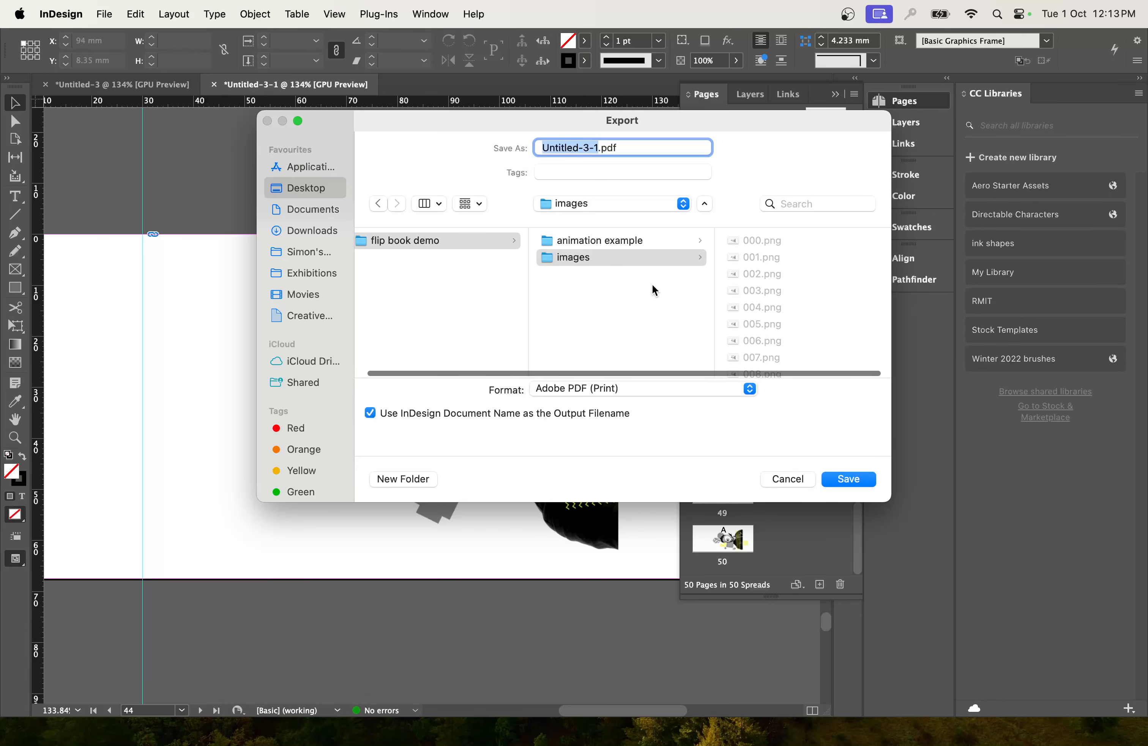
{"action": "left_click", "coordinate": [504, 287]}
{"action": "left_click", "coordinate": [590, 294]}
{"action": "left_click", "coordinate": [442, 266]}
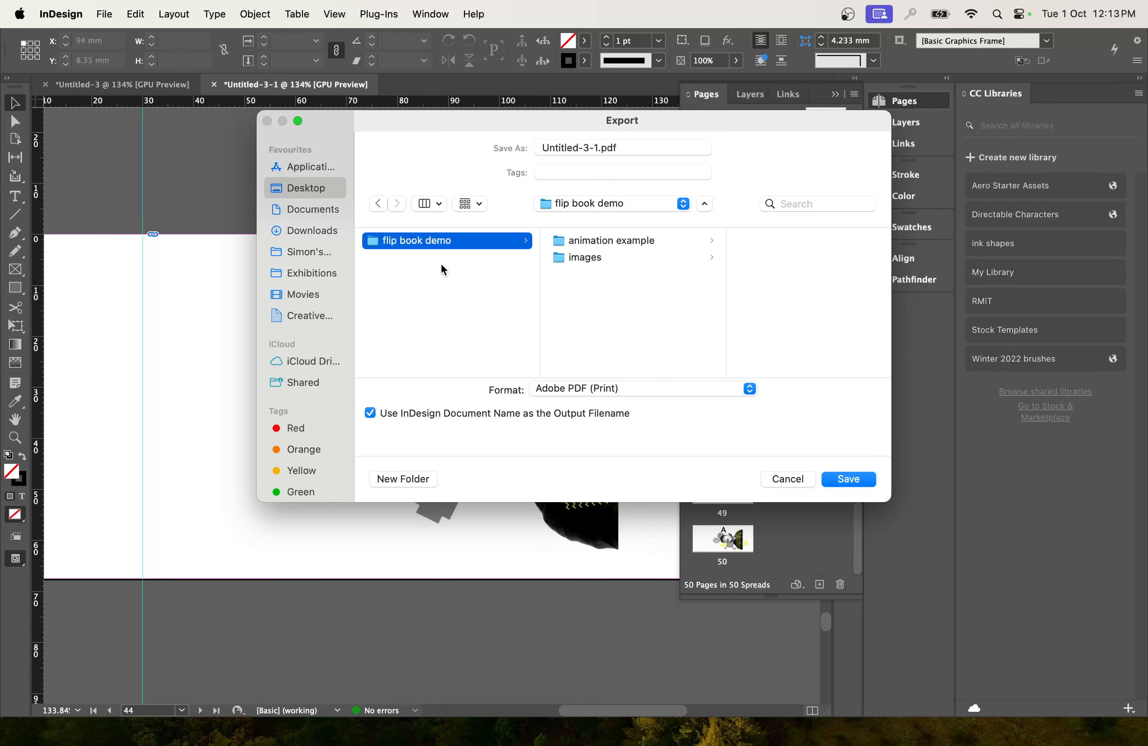
Name the PDF flip-book-01 and continue to its export settings
{"action": "left_click", "coordinate": [590, 146]}
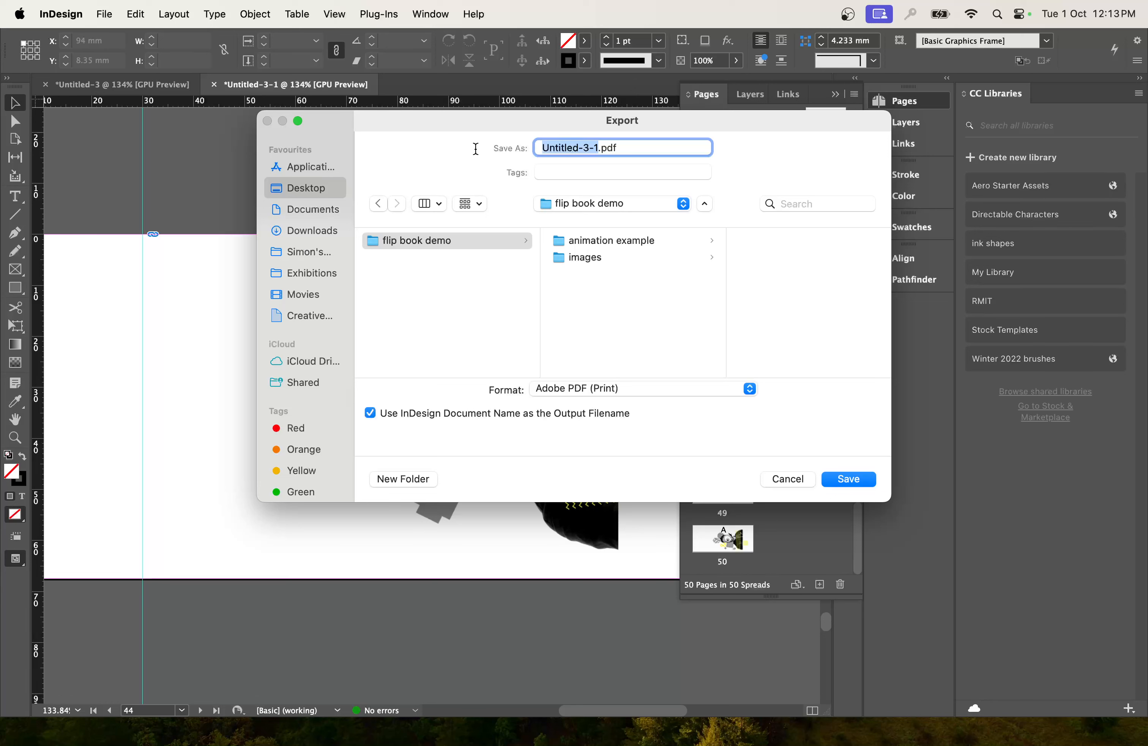
{"action": "type", "text": "flip-"}
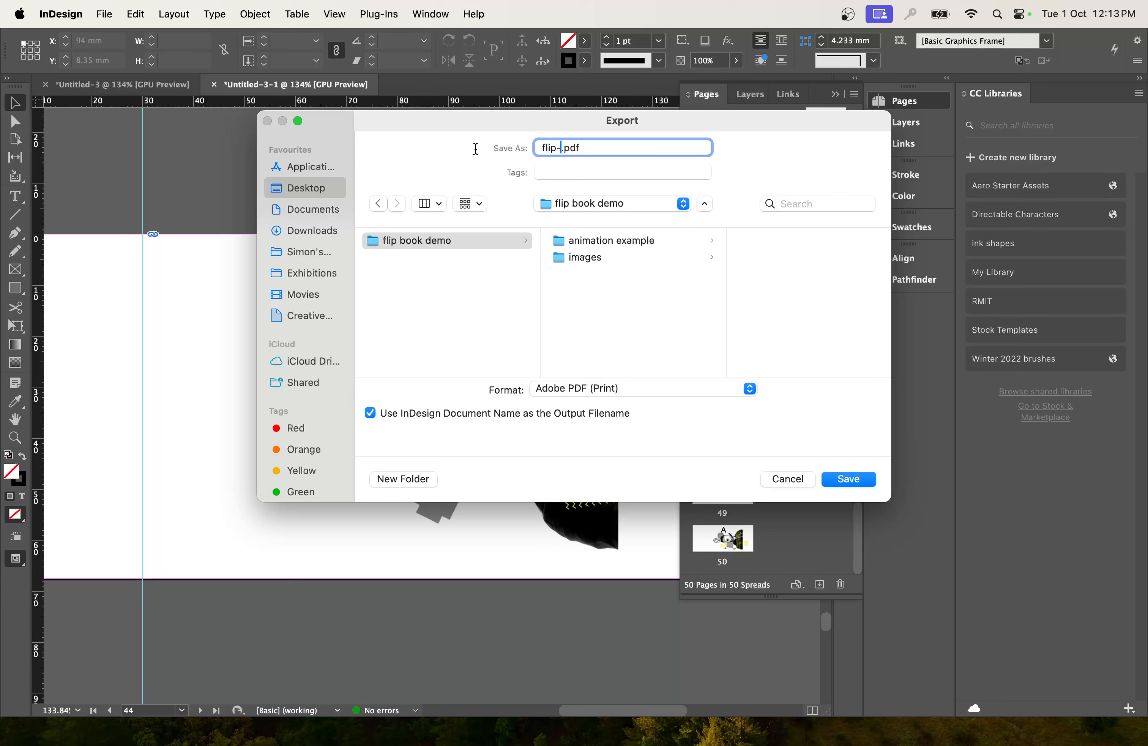
{"action": "type", "text": "book-01"}
{"action": "left_click", "coordinate": [850, 480]}
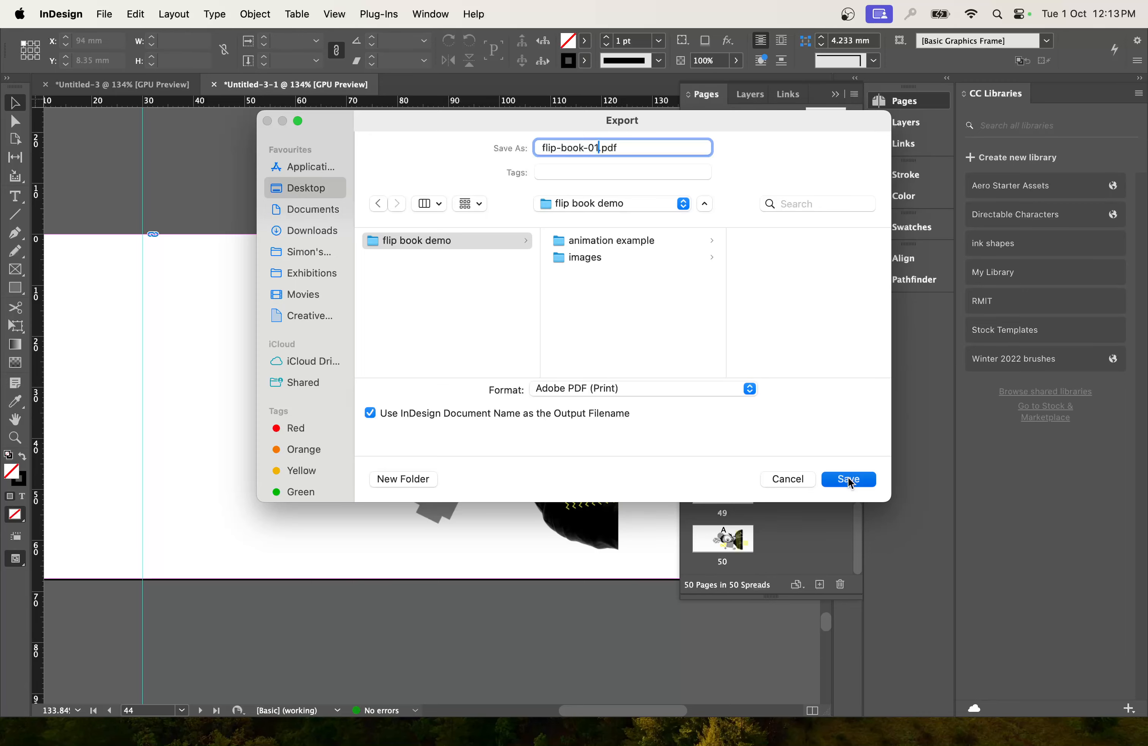
Export the PDF based on High Quality Print with all printer's marks included and 0 mm bleed on every side
{"action": "left_click", "coordinate": [359, 235]}
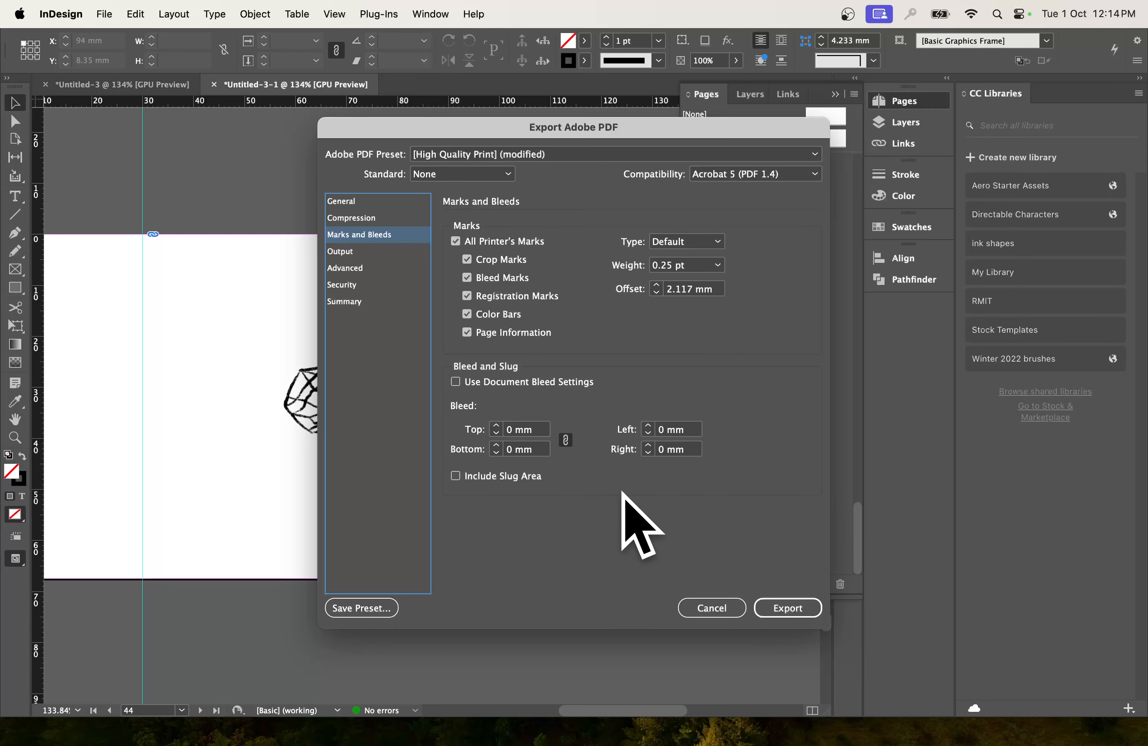
{"action": "left_click_drag", "start_coordinate": [713, 126], "coordinate": [715, 95]}
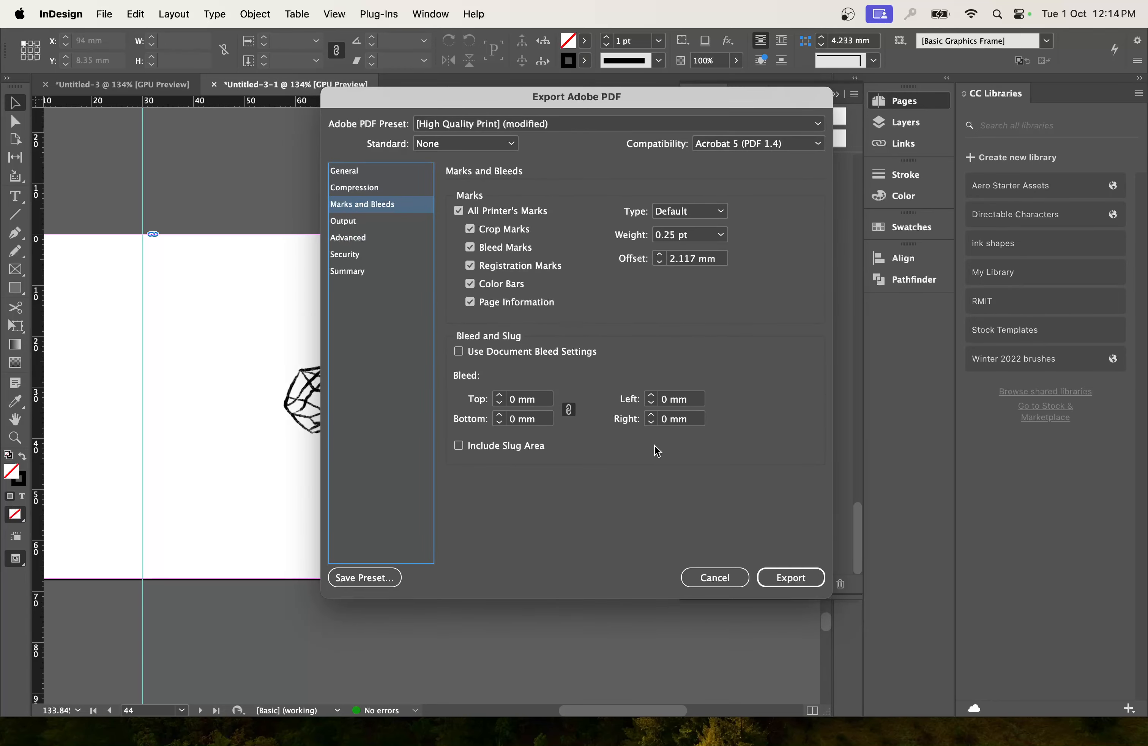
{"action": "left_click", "coordinate": [798, 583]}
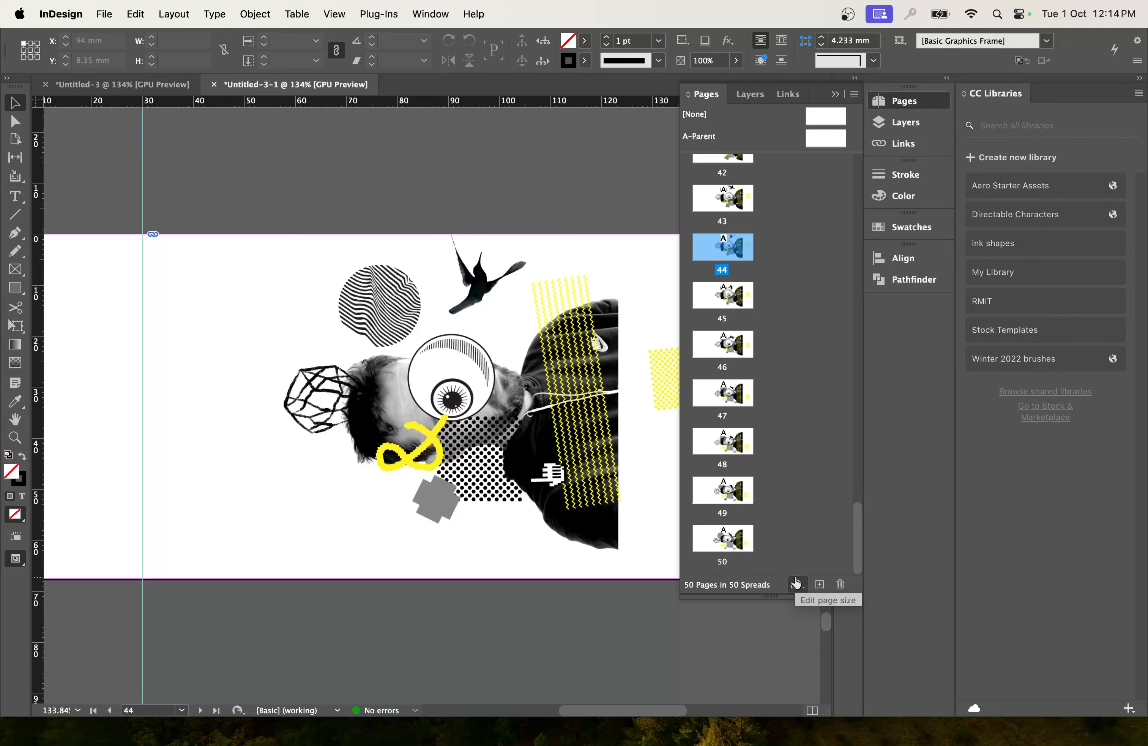
Switch to Finder, go up to the flip book demo folder, collapse the images folder and open flip-book-01.pdf in Preview
{"action": "key", "text": "super+Tab"}
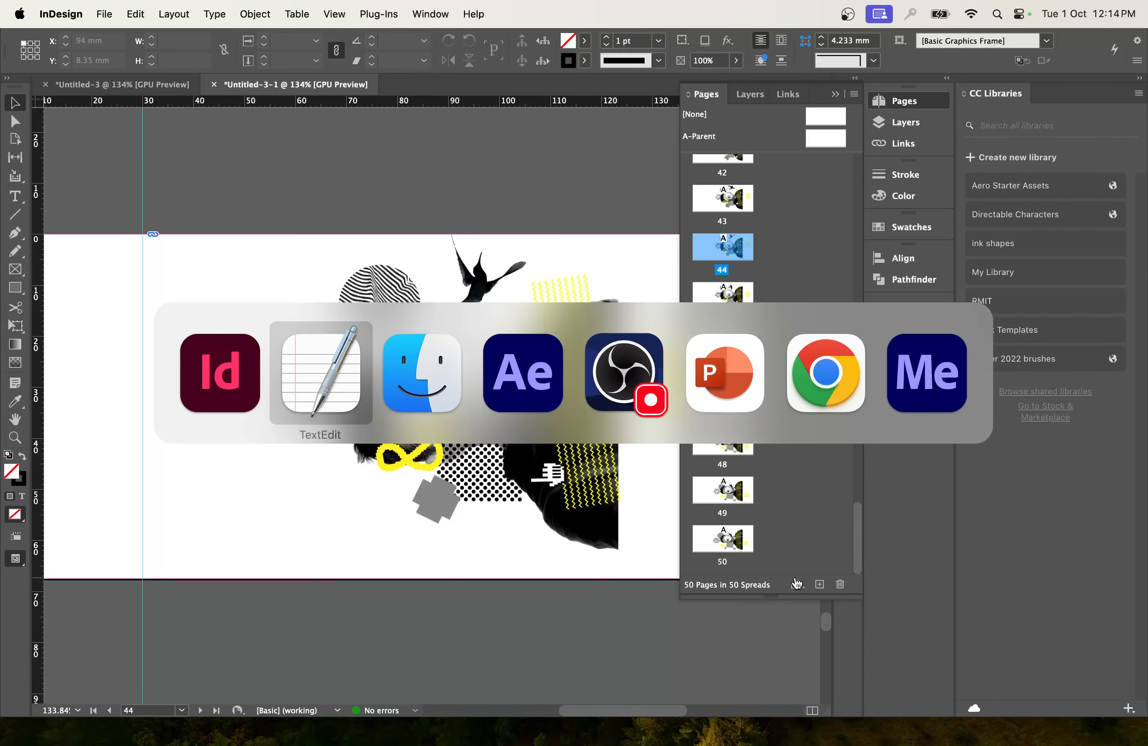
{"action": "key", "text": "super+Tab"}
{"action": "scroll", "coordinate": [563, 308], "scroll_direction": "up", "scroll_amount": 5}
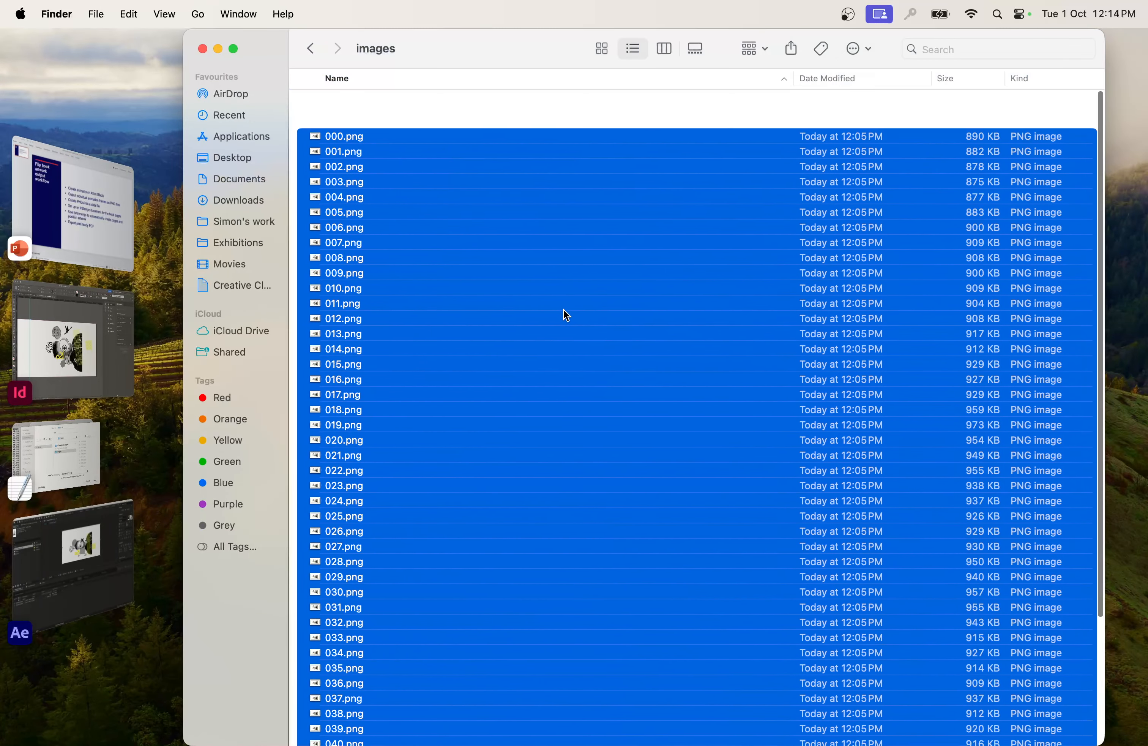
{"action": "left_click", "coordinate": [310, 48]}
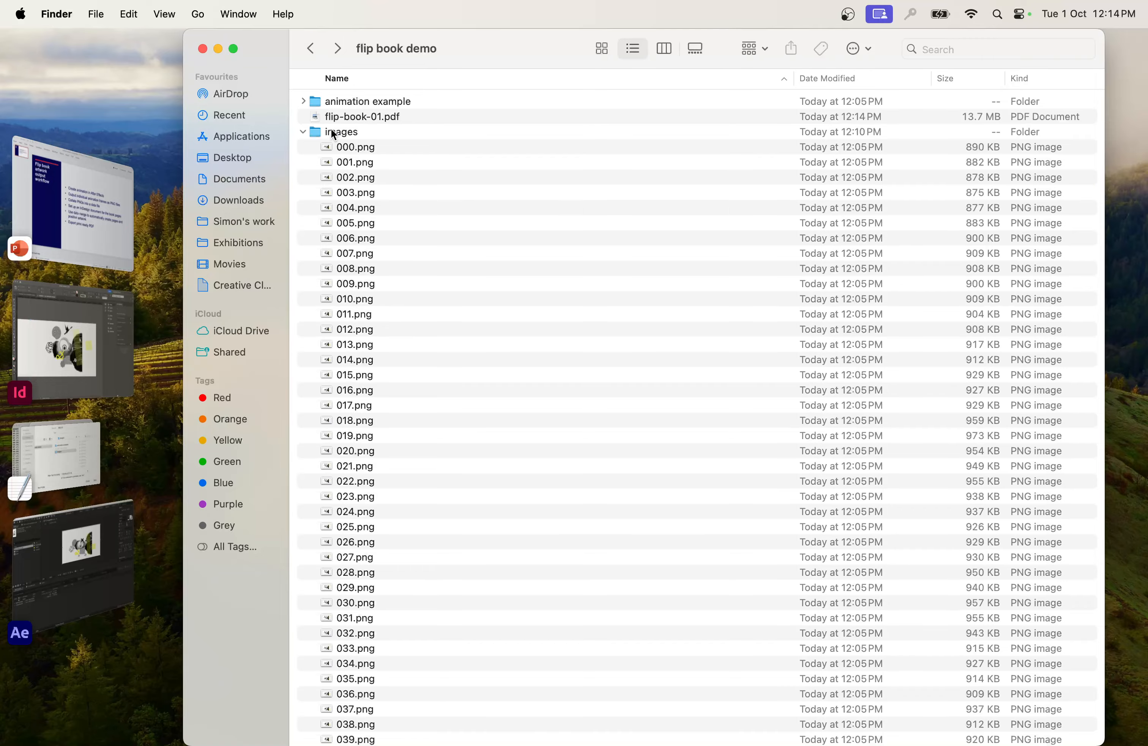
{"action": "left_click", "coordinate": [301, 133]}
{"action": "left_click", "coordinate": [302, 131]}
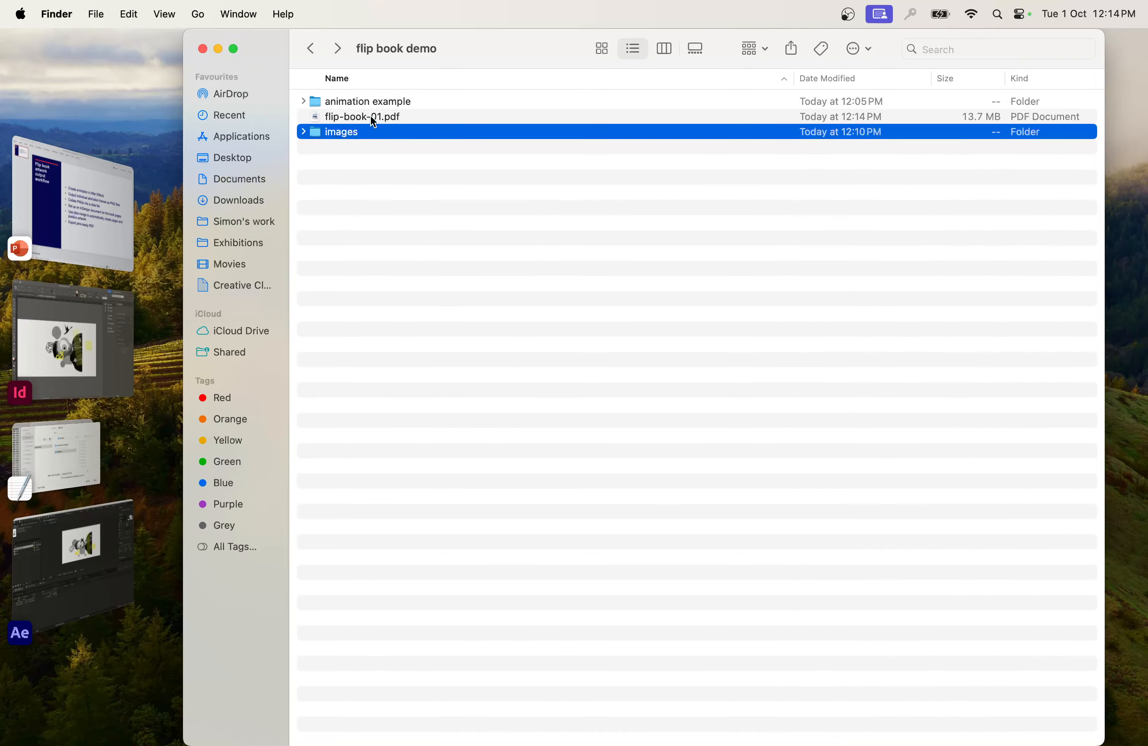
{"action": "left_click", "coordinate": [372, 118]}
{"action": "double_click", "coordinate": [370, 118]}
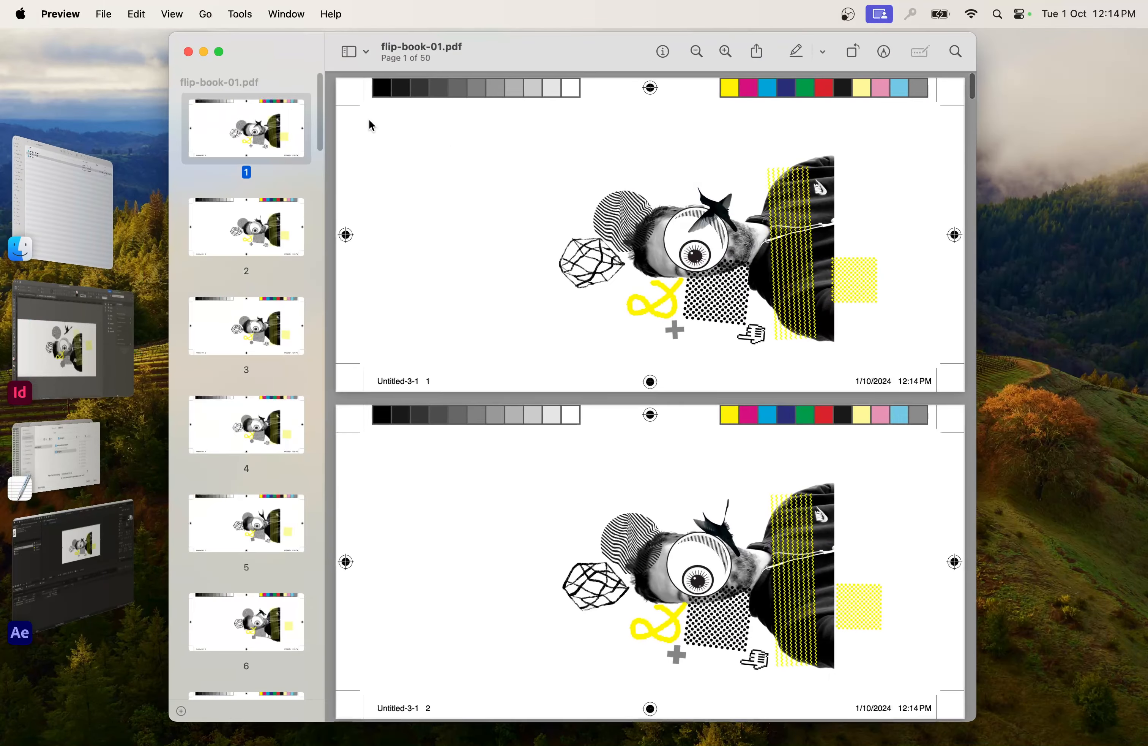
Examine the exported PDF's pages and printer's marks as far as page 17, returning to page 1
{"action": "scroll", "coordinate": [493, 204], "scroll_direction": "down", "scroll_amount": 20}
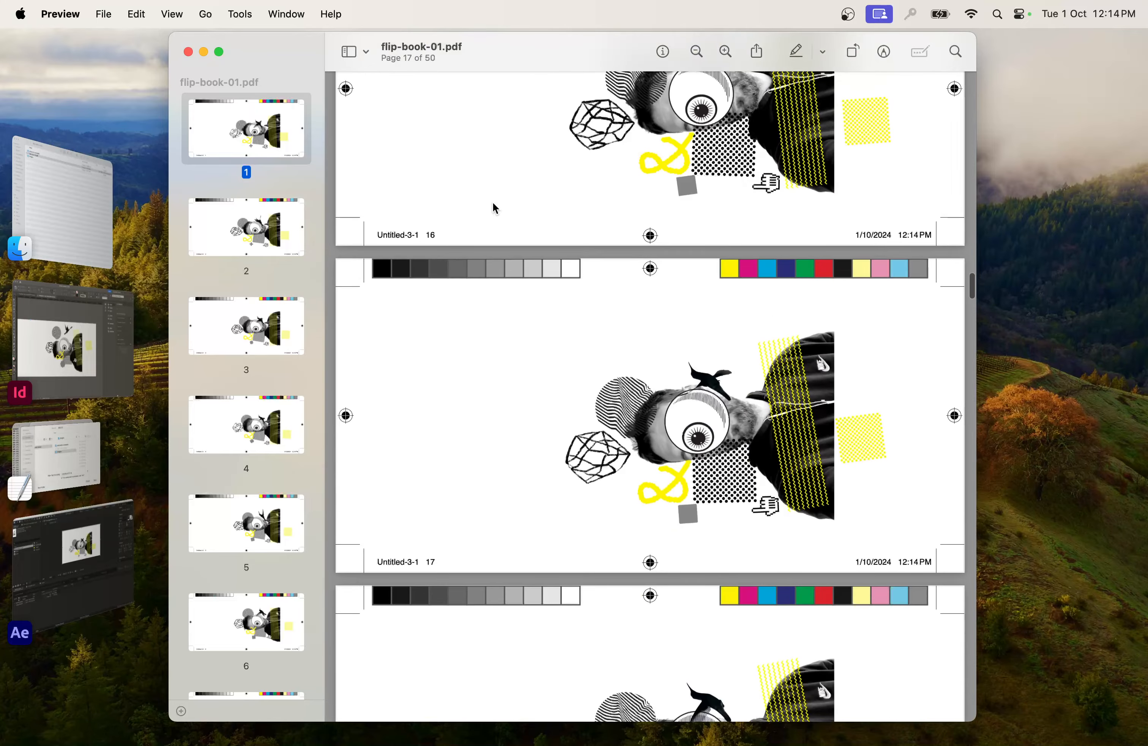
{"action": "scroll", "coordinate": [493, 202], "scroll_direction": "up", "scroll_amount": 20}
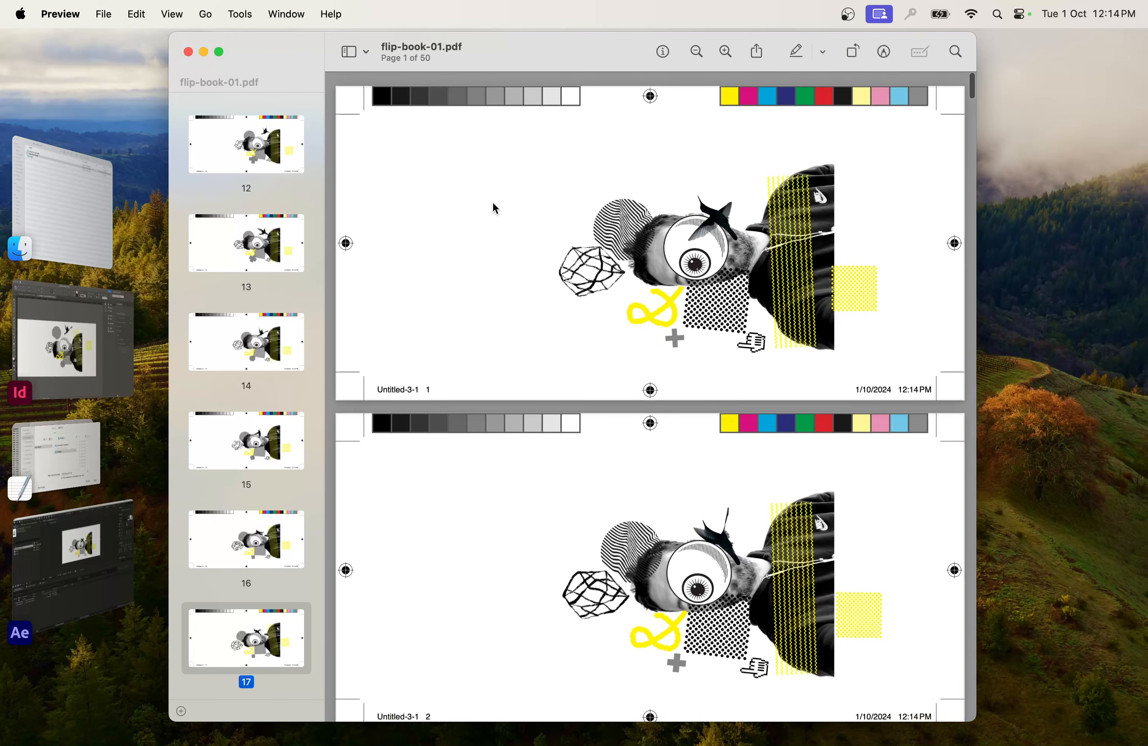
{"action": "left_click_drag", "start_coordinate": [289, 41], "coordinate": [213, 32]}
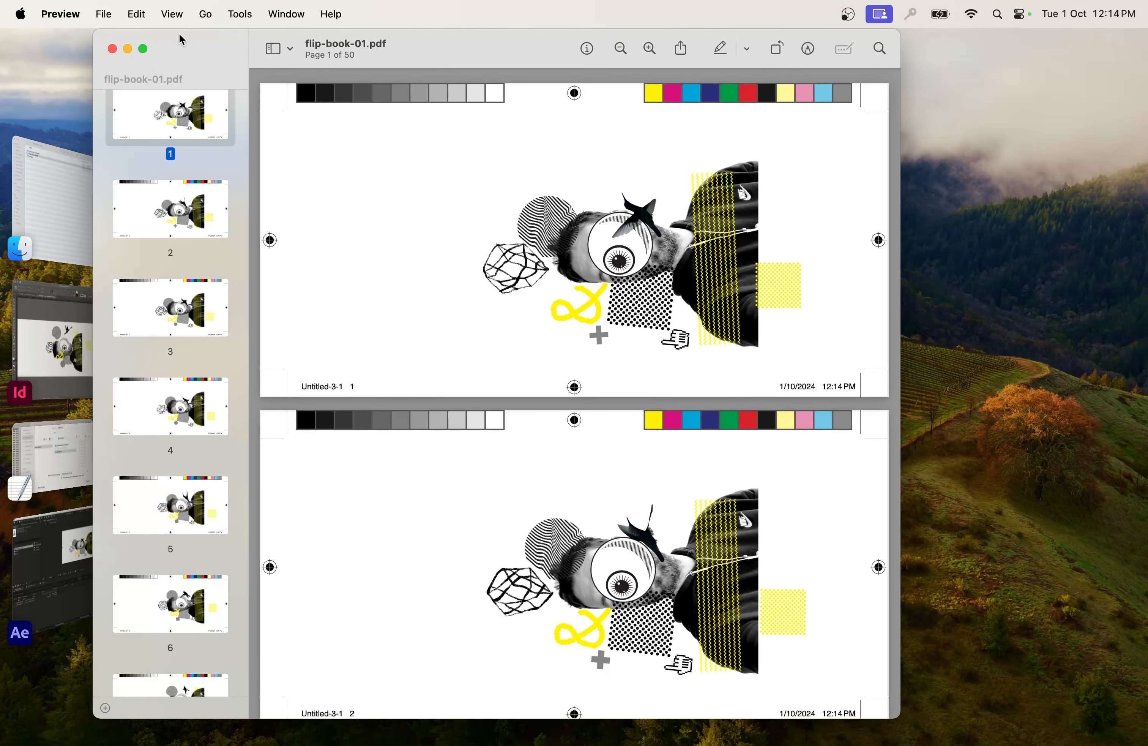